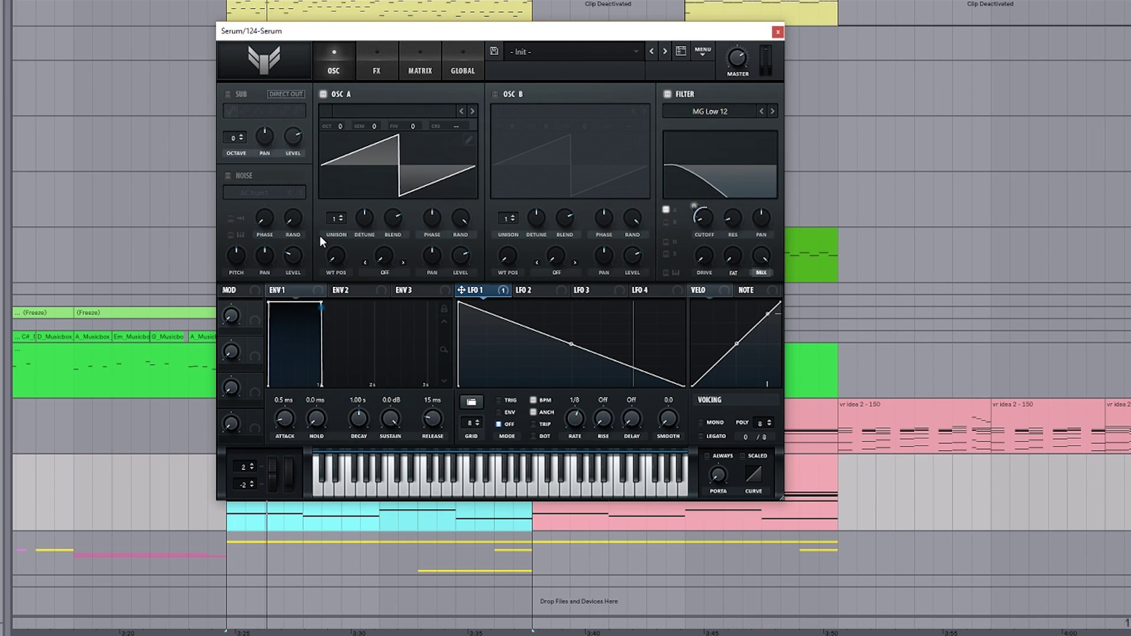
Step: Raise OSC A's unison in Serum to 16 voices, trying 8 voices for comparison before returning to 16
left_click_drag(340, 219, 362, 219)
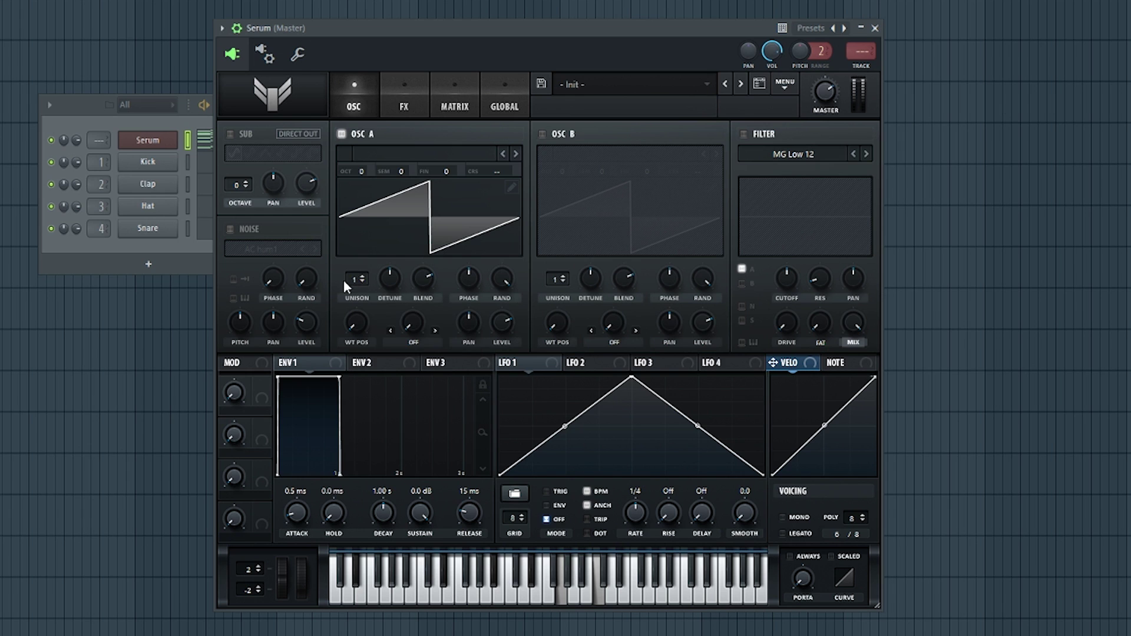
left_click_drag(356, 279, 356, 236)
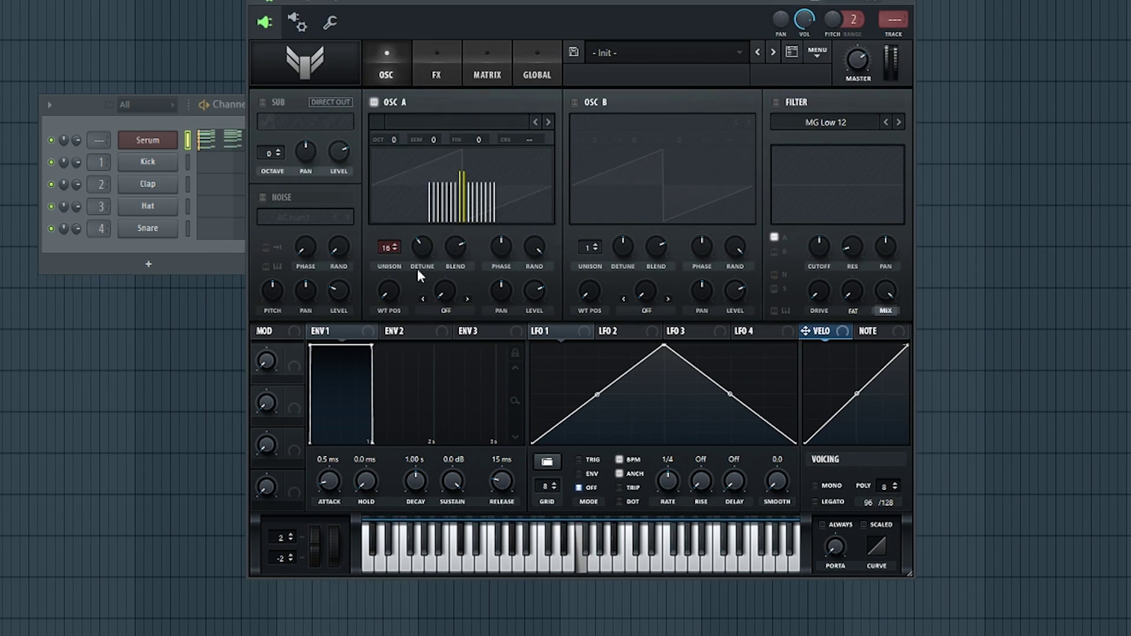
left_click_drag(355, 279, 355, 290)
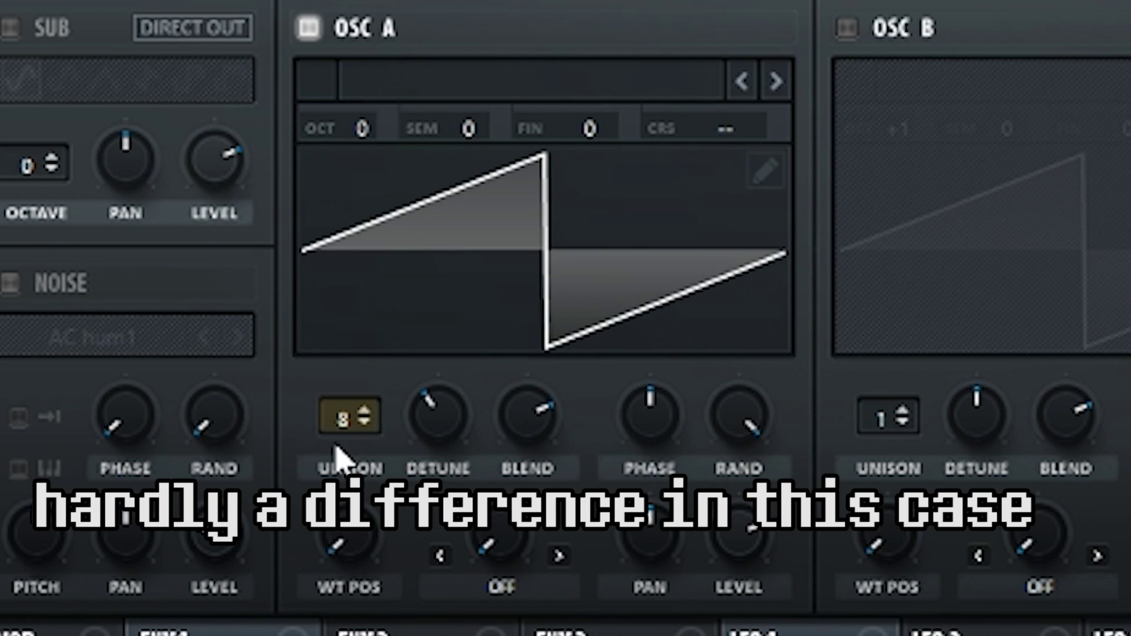
left_click_drag(338, 449, 387, 182)
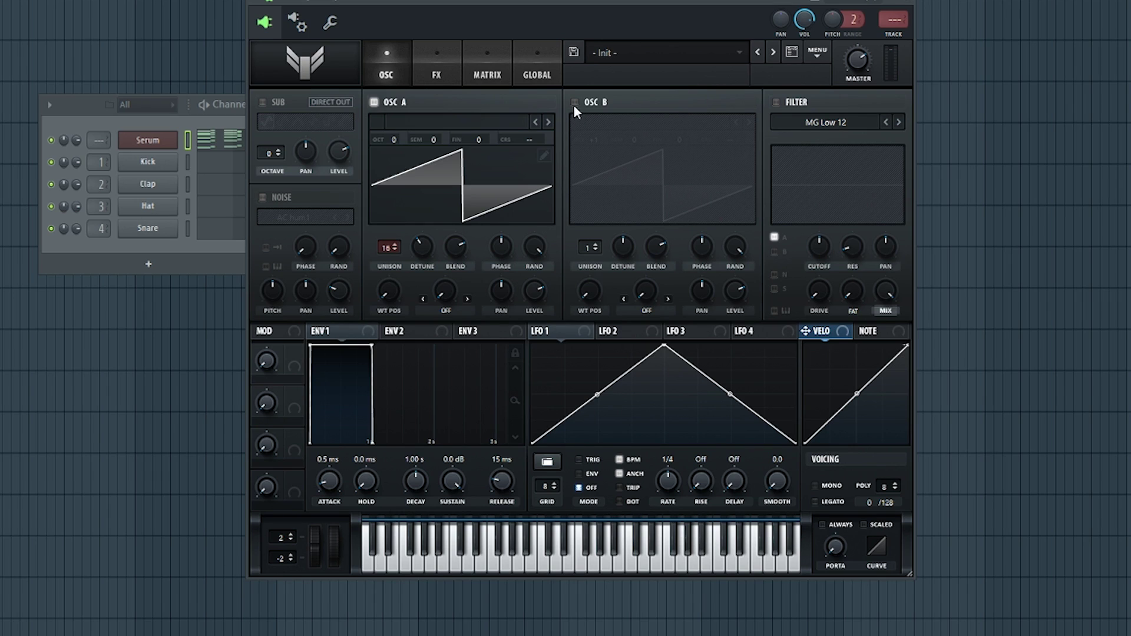
Step: Enable OSC B one octave up with 16 unison voices and open Serum's effects page
left_click(574, 102)
left_click_drag(605, 250, 604, 118)
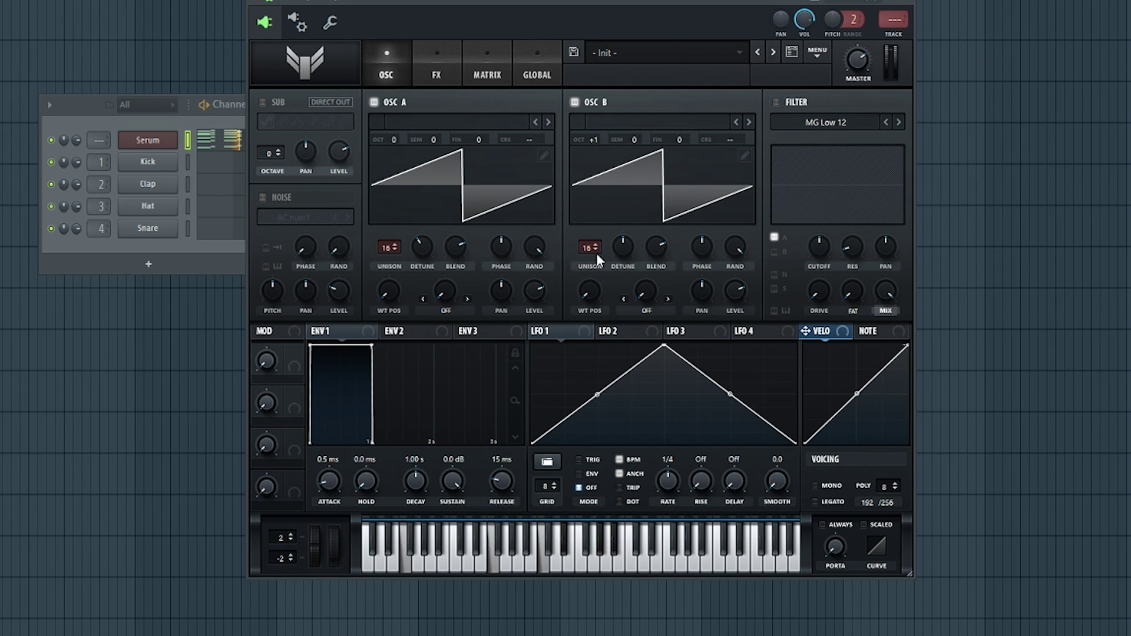
left_click(436, 68)
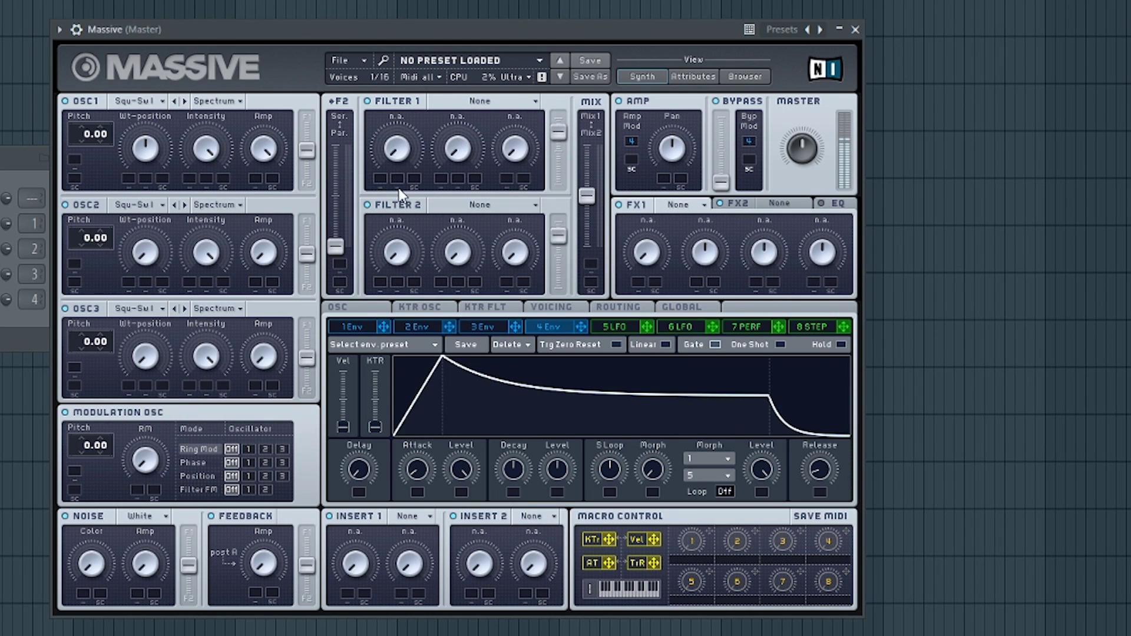
Step: In Massive, raise envelope 4's decay level to maximum, increase the noise level and colour, and load Classic Tube in FX1
left_click_drag(559, 471, 553, 315)
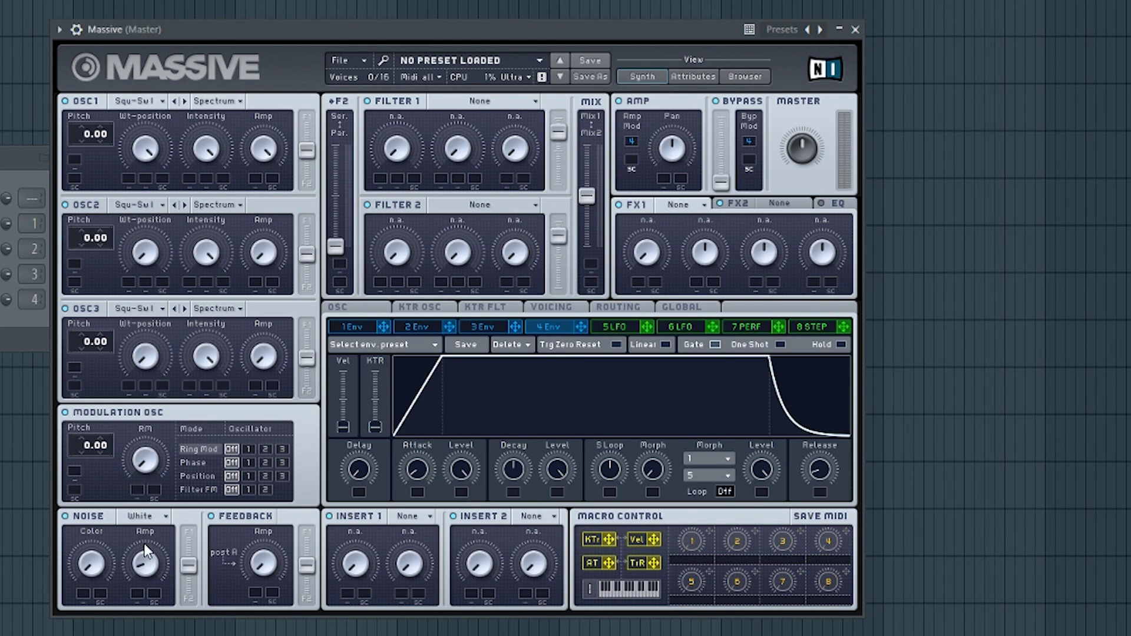
scroll(146, 570, "up", 5)
left_click(680, 204)
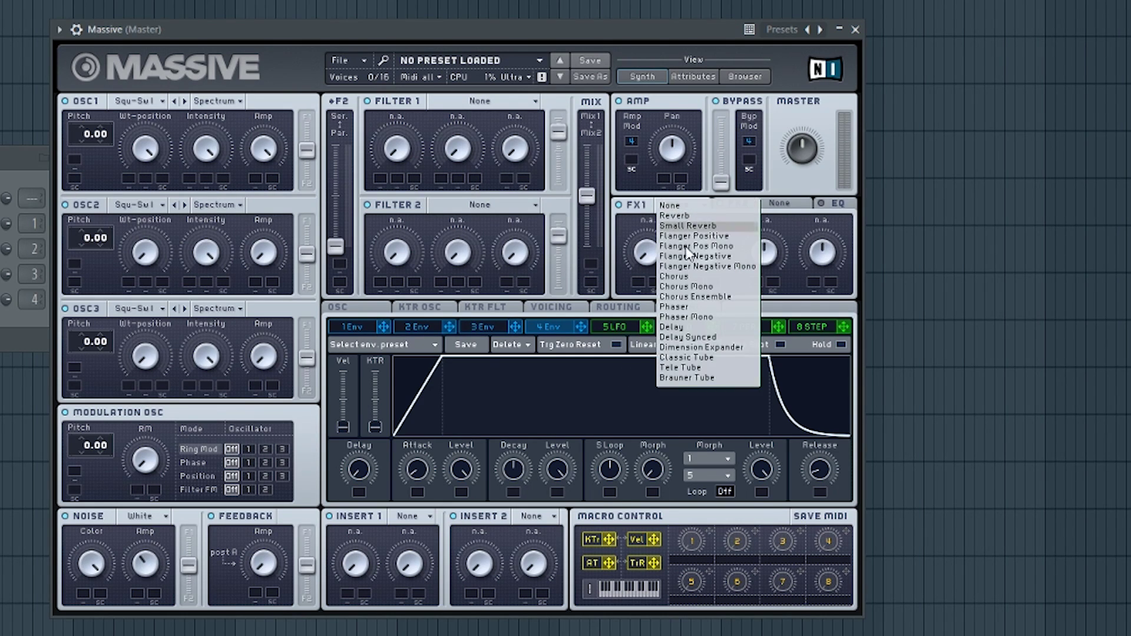
left_click(704, 359)
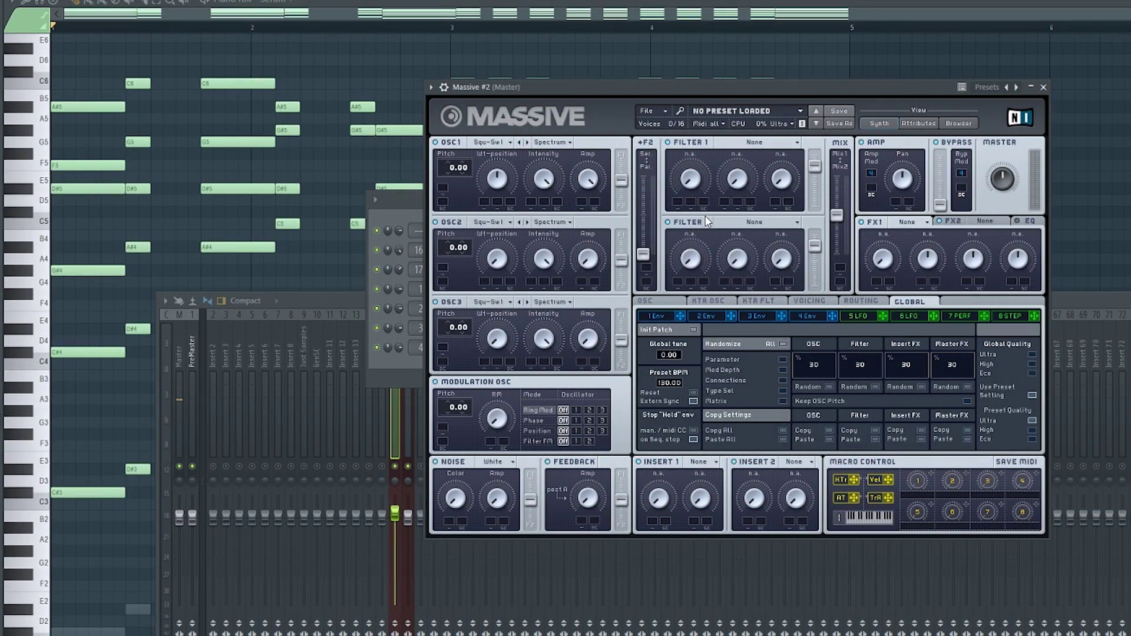
Step: In the second Massive, lower envelope 4's decay level for a pluck and load Reverb in FX1 with reduced dry/wet
left_click(793, 318)
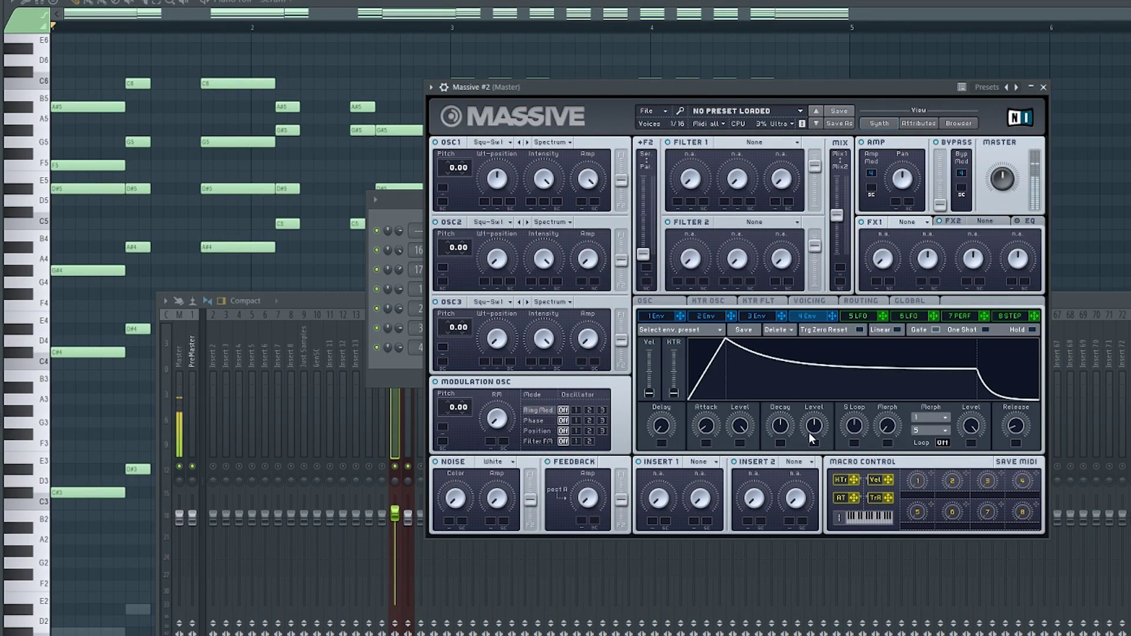
left_click_drag(815, 432, 808, 468)
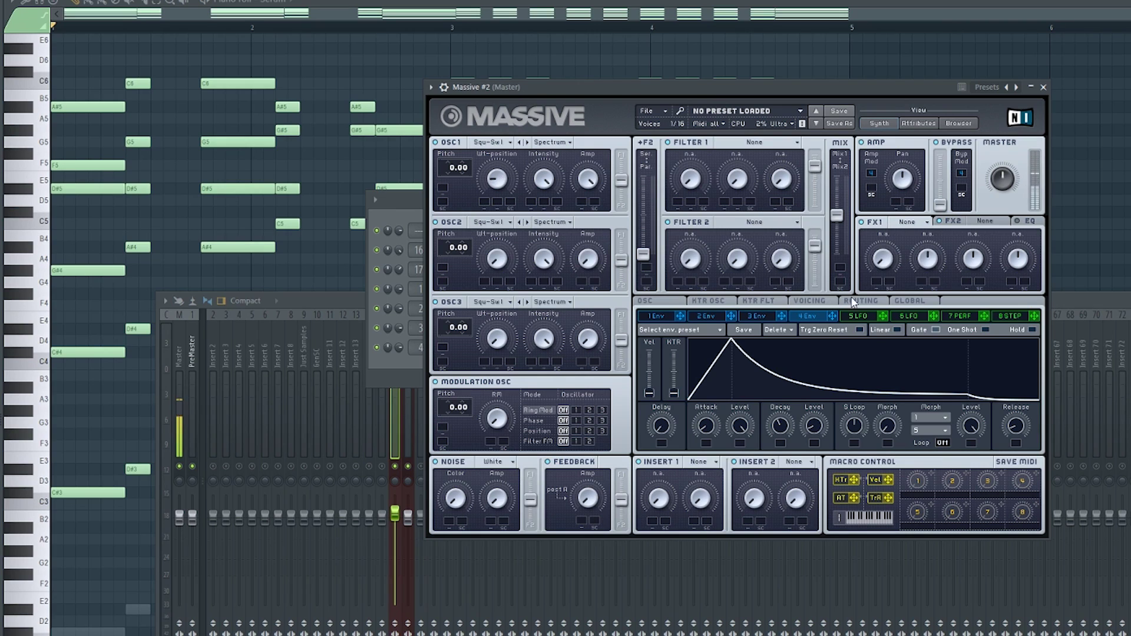
left_click(910, 223)
left_click(887, 263)
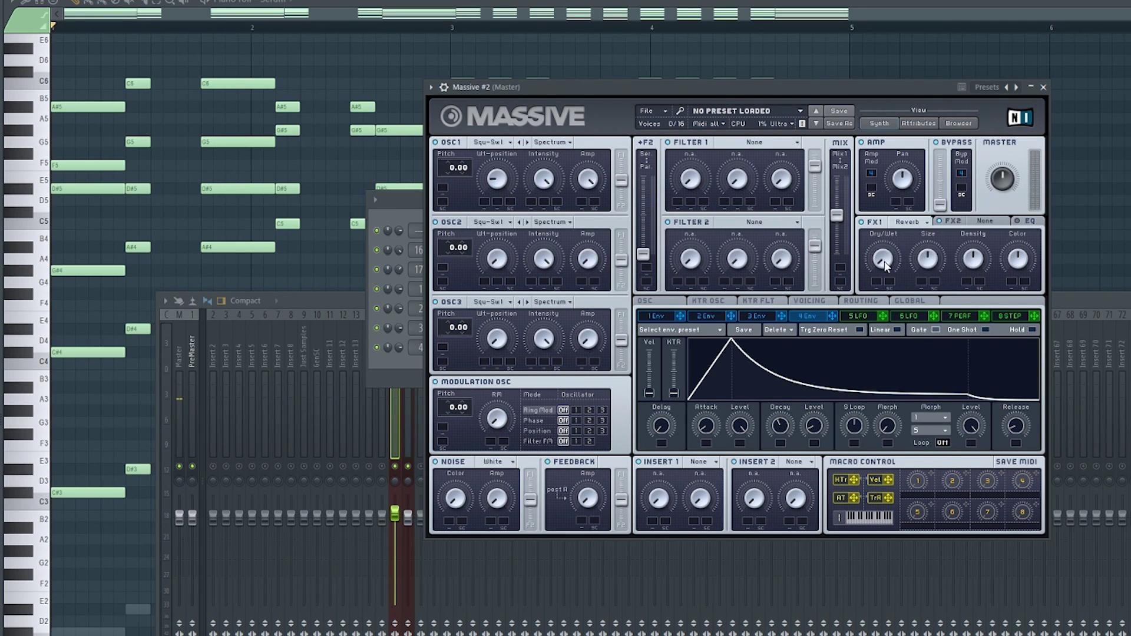
left_click_drag(886, 254, 876, 295)
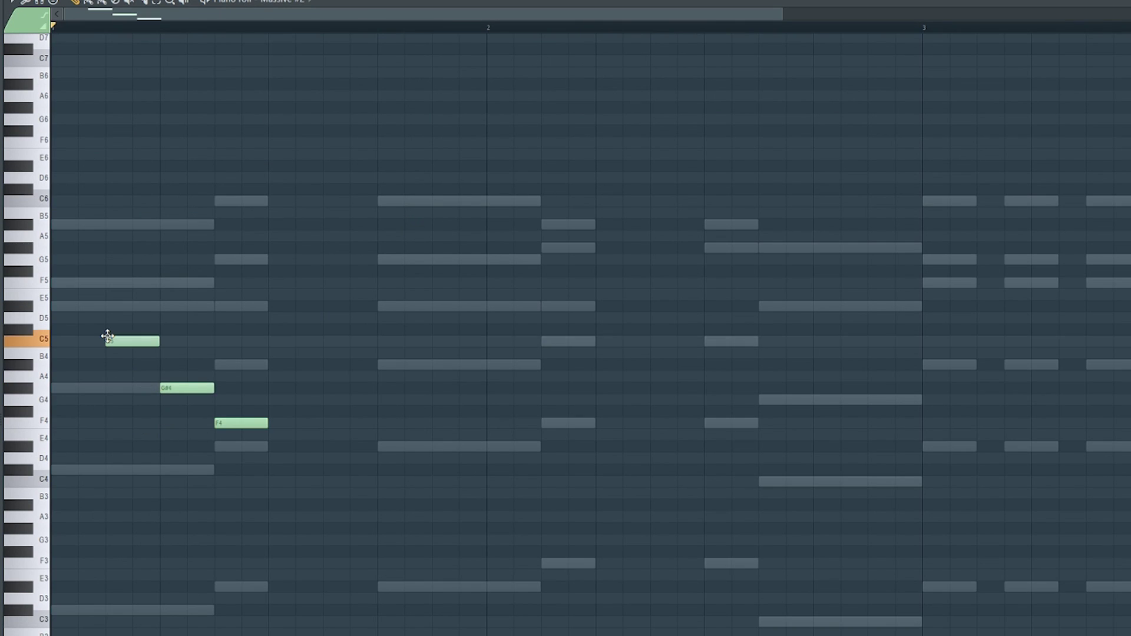
Step: Play back the descending arpeggio notes in the Massive #2 piano roll
key("space")
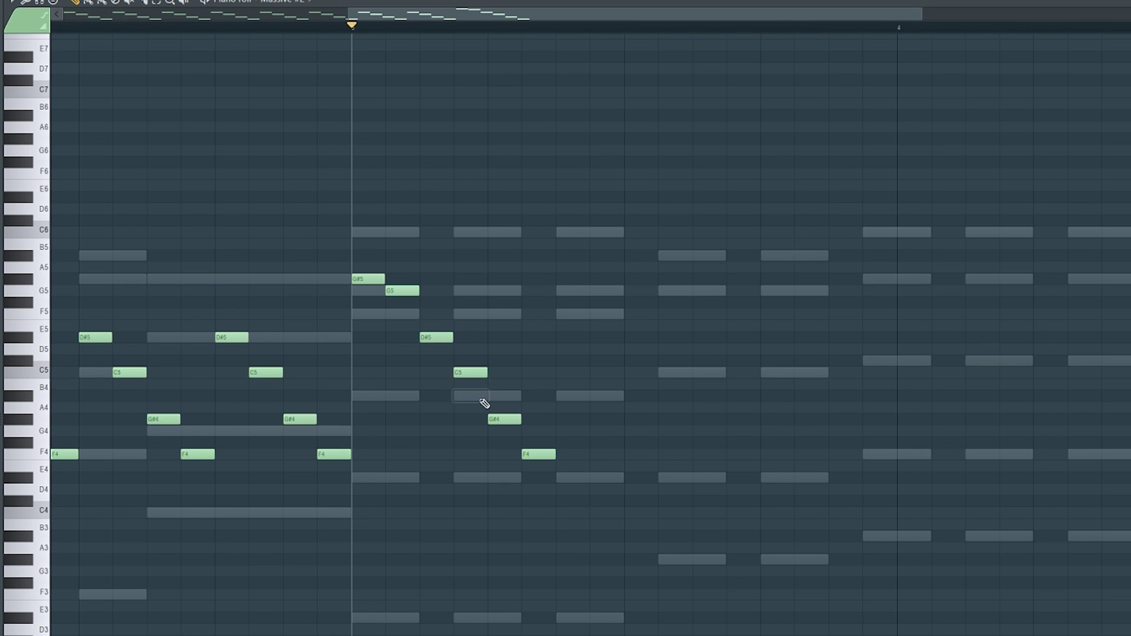
key("space")
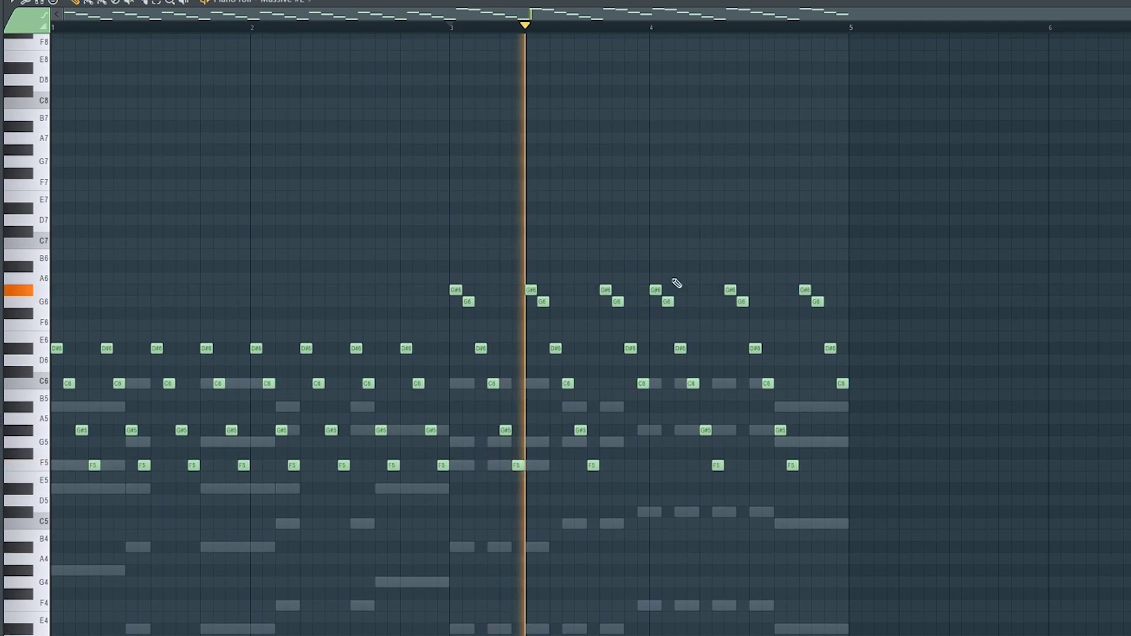
right_click(676, 284)
key("Escape")
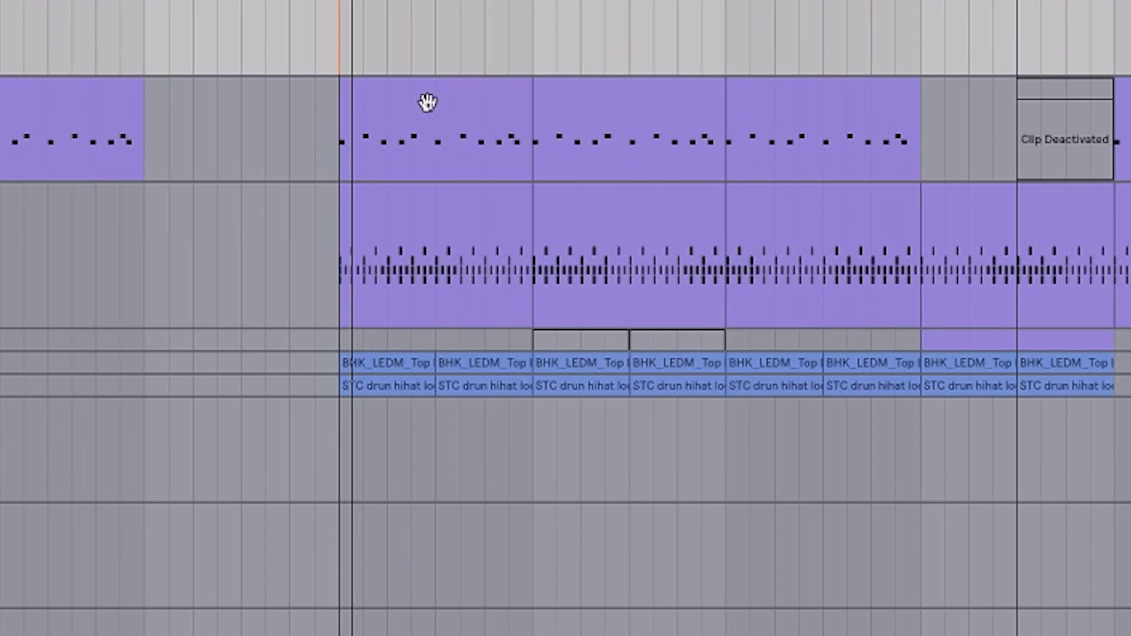
Step: Examine the kick pattern in the arrangement and the device chain of the SLKEV1 Clean Kick sample
scroll(585, 192, "up", 3)
scroll(440, 187, "down", 2)
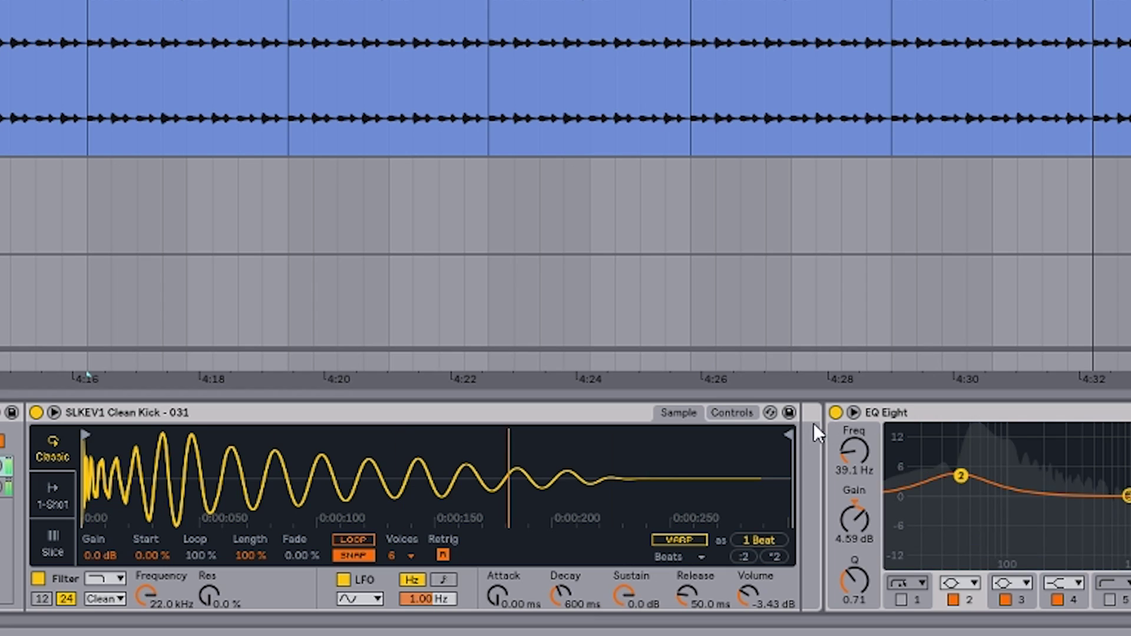
left_click(827, 411)
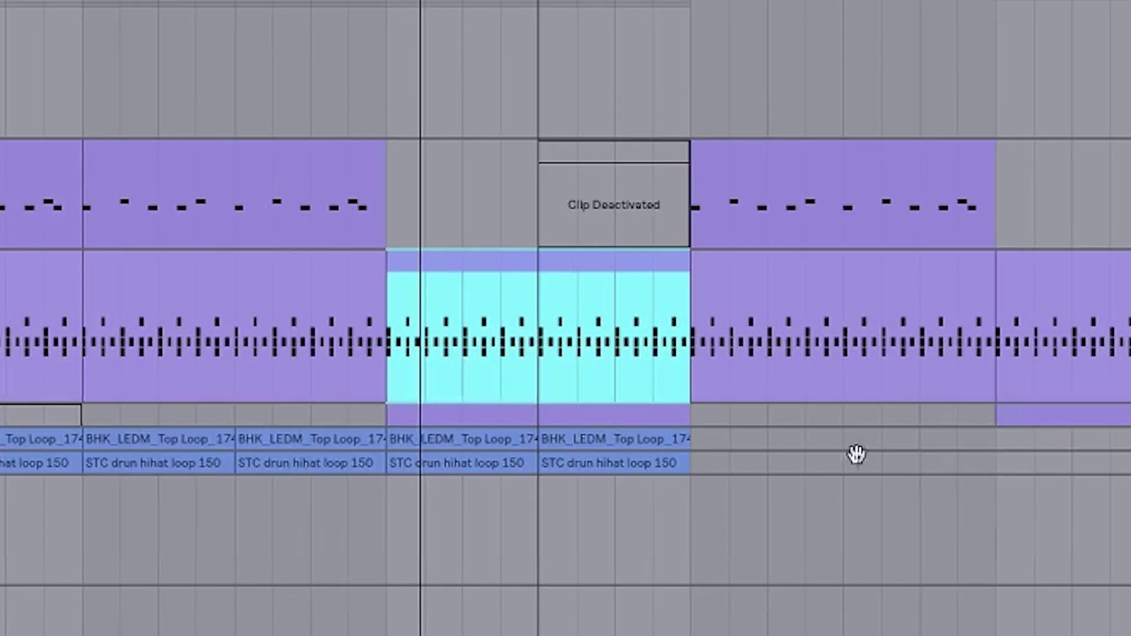
Step: Inspect the percussion clips above the top loops and toggle the Compressor sidechained from the drum rack to compare
left_click(594, 417)
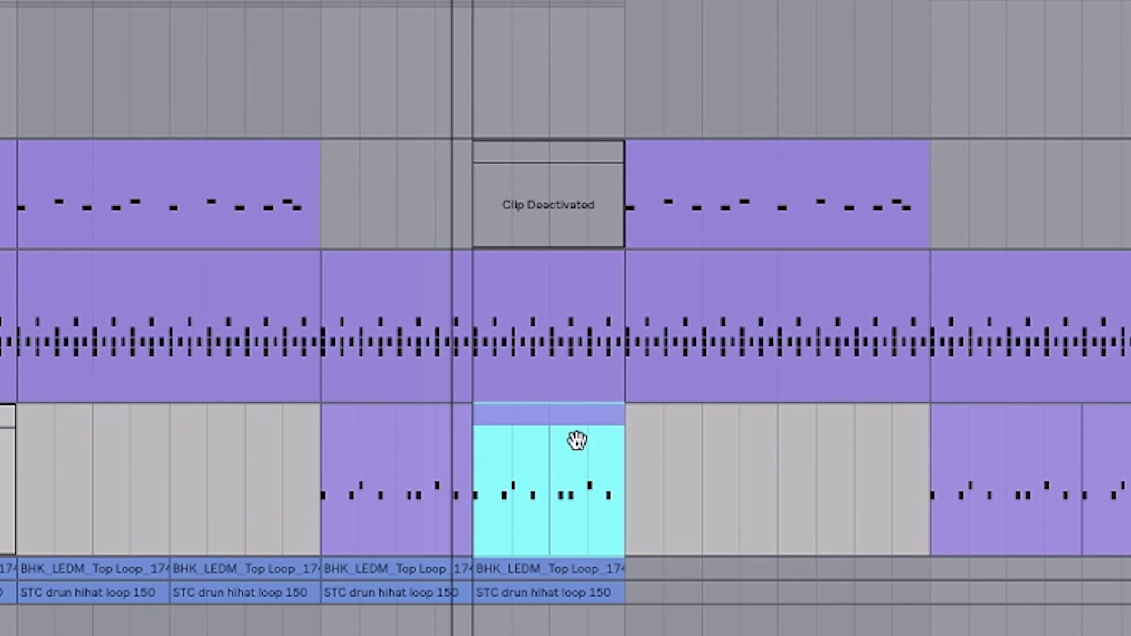
left_click(435, 435)
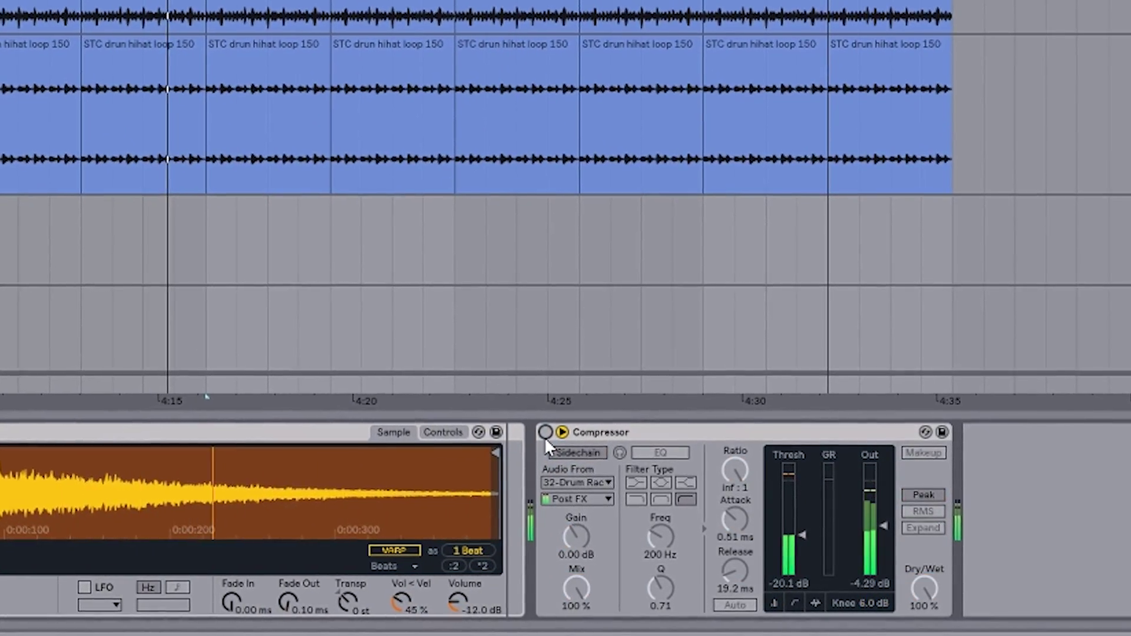
left_click(566, 441)
left_click(523, 424)
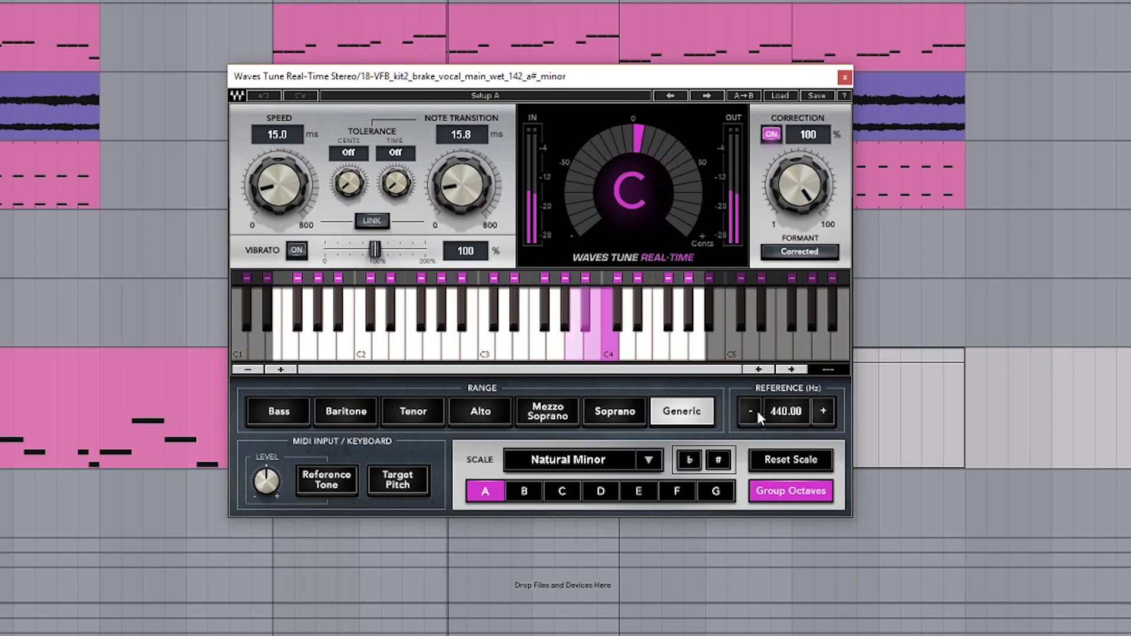
Step: Close Waves Tune Real-Time and adjust the vocal's formant in Little AlterBoy
left_click(846, 78)
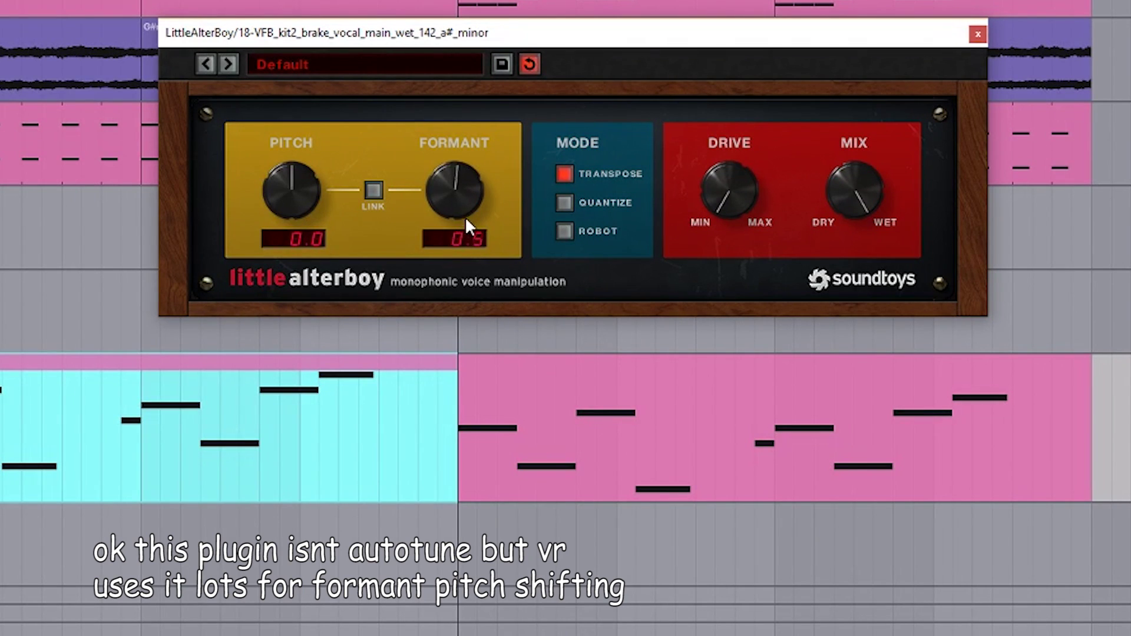
left_click_drag(469, 151, 446, 261)
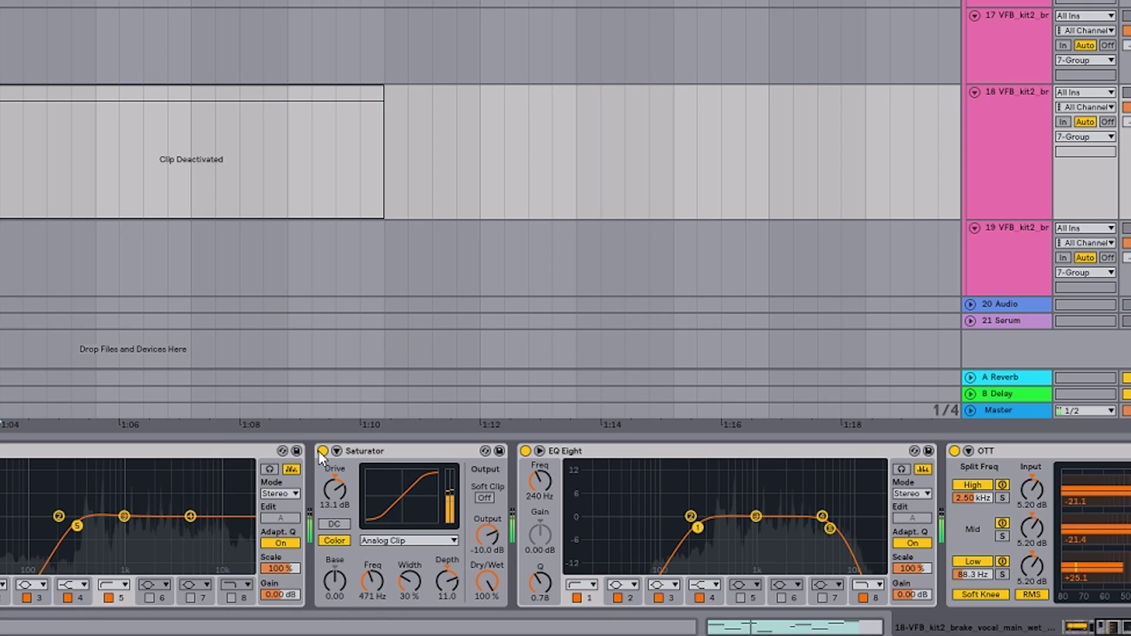
Step: Bypass and re-enable the Saturator on the vocal chain to compare the sound
left_click(322, 451)
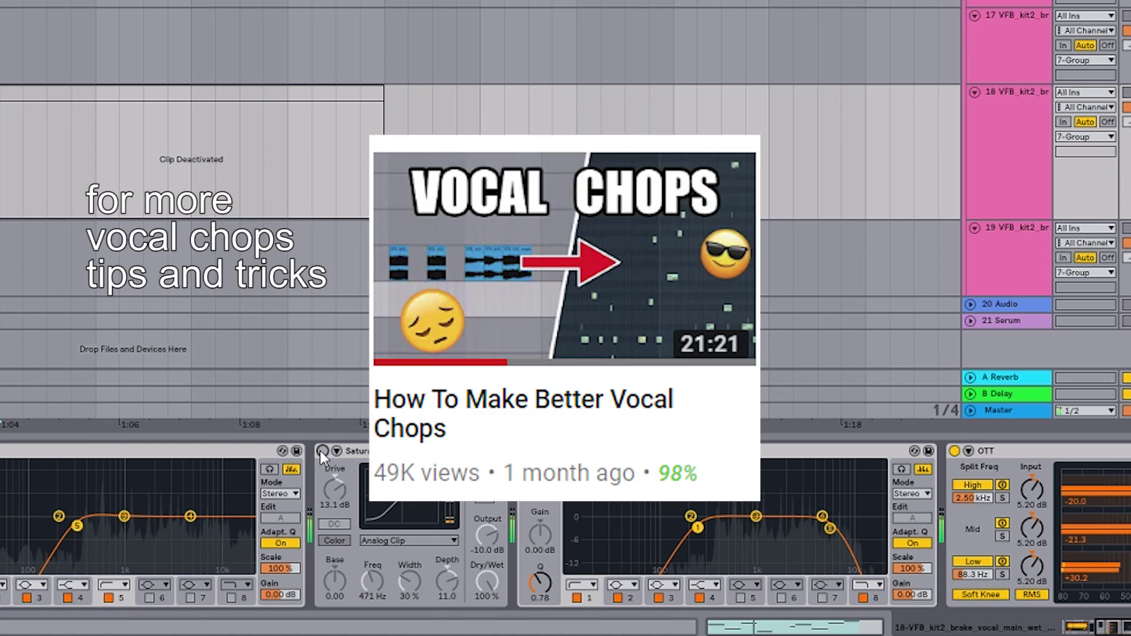
left_click(322, 450)
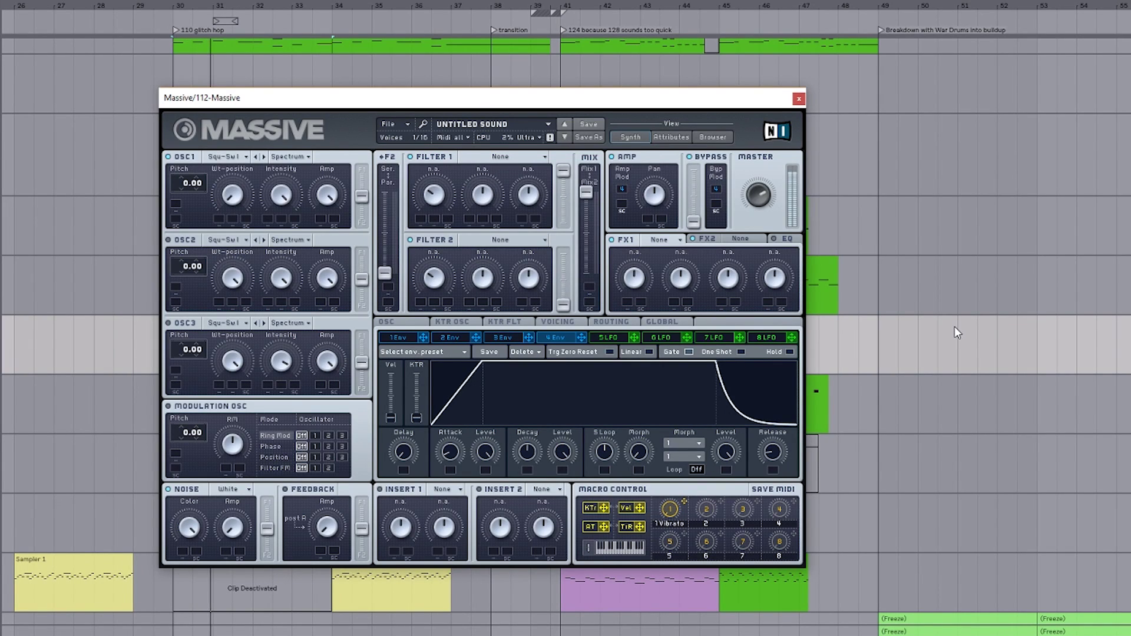
Step: Move the Massive window aside to uncover the green lead clips in the arrangement
left_click_drag(292, 105, 547, 147)
scroll(263, 361, "up", 5)
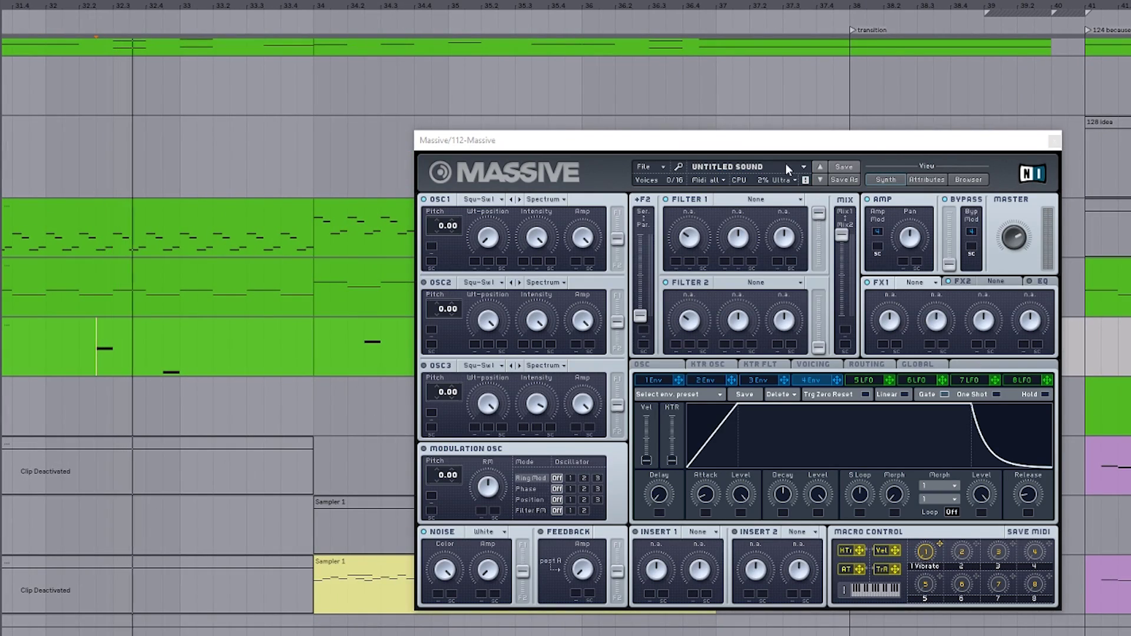
left_click_drag(786, 140, 716, 129)
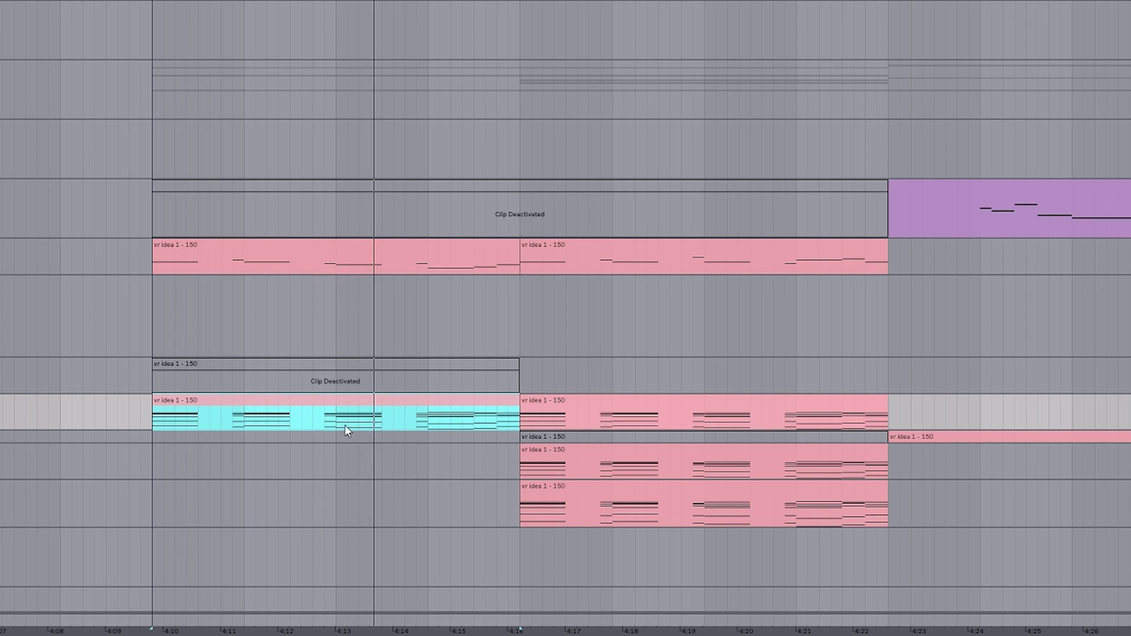
scroll(321, 462, "up", 7)
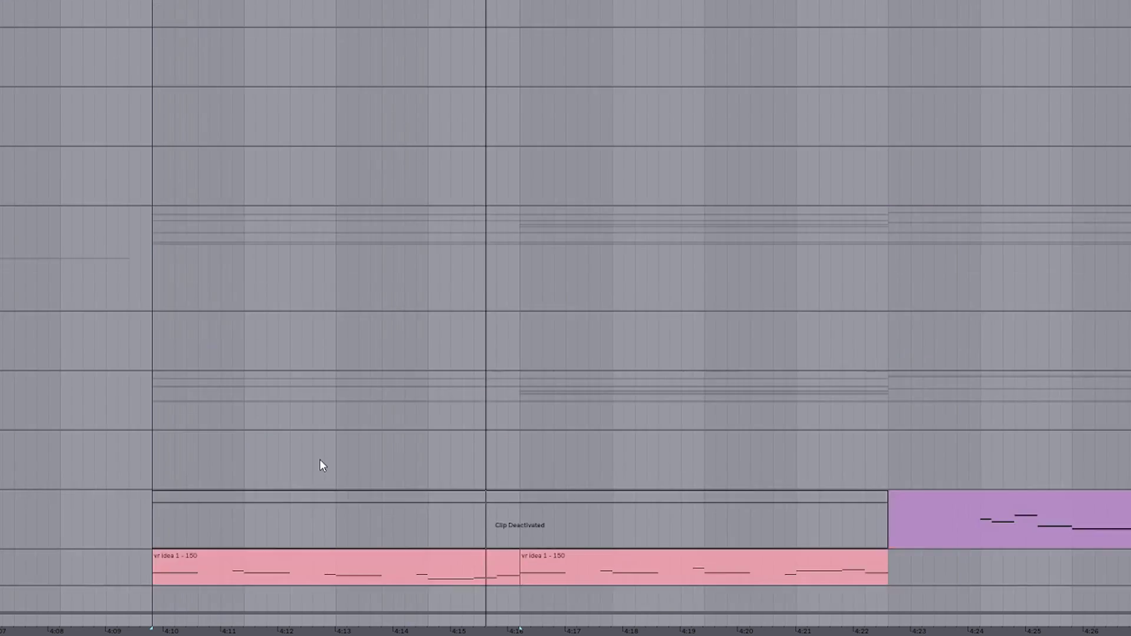
scroll(322, 465, "down", 5)
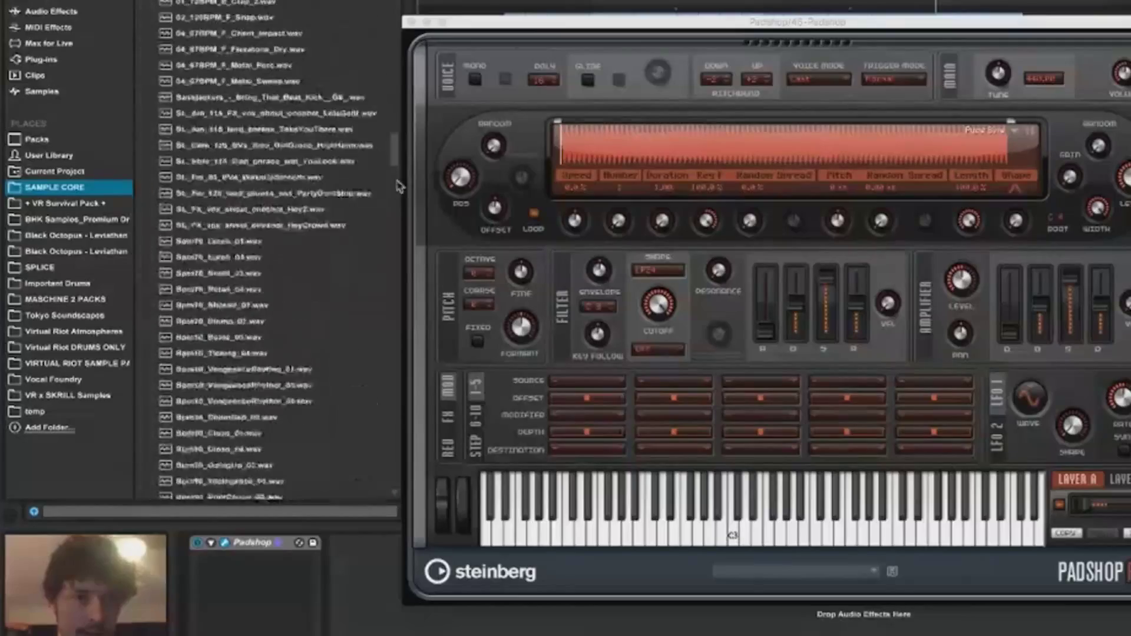
left_click_drag(387, 432, 391, 484)
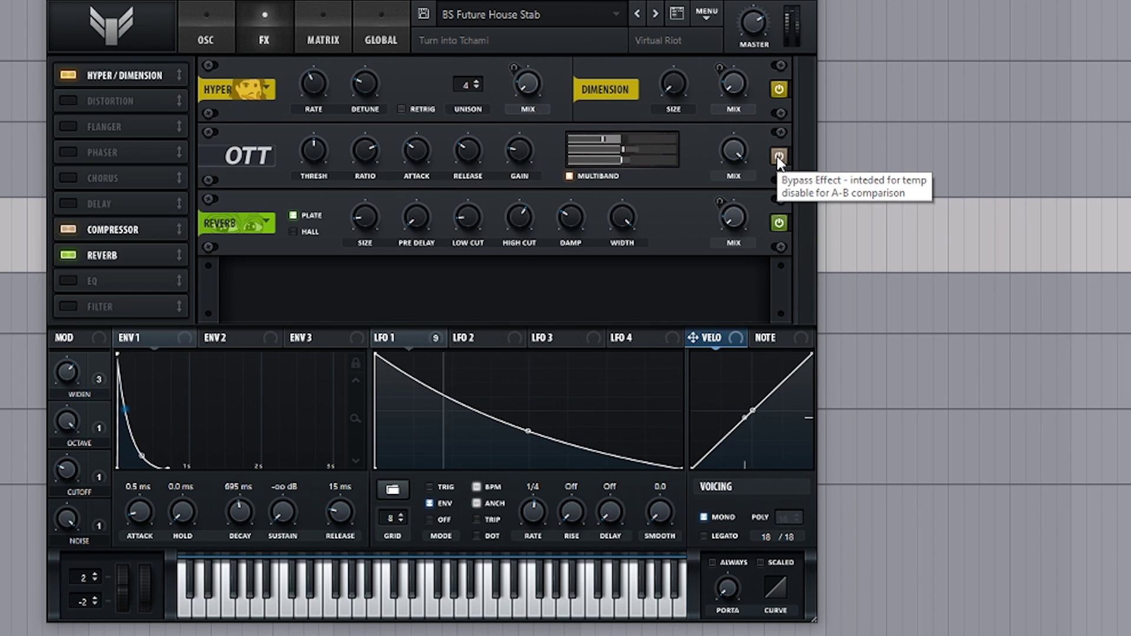
Step: Toggle the OTT compressor's bypass in several Serum presets, starting with BS Future House Stab, to compare the sound
left_click(778, 157)
left_click(777, 157)
left_click(775, 155)
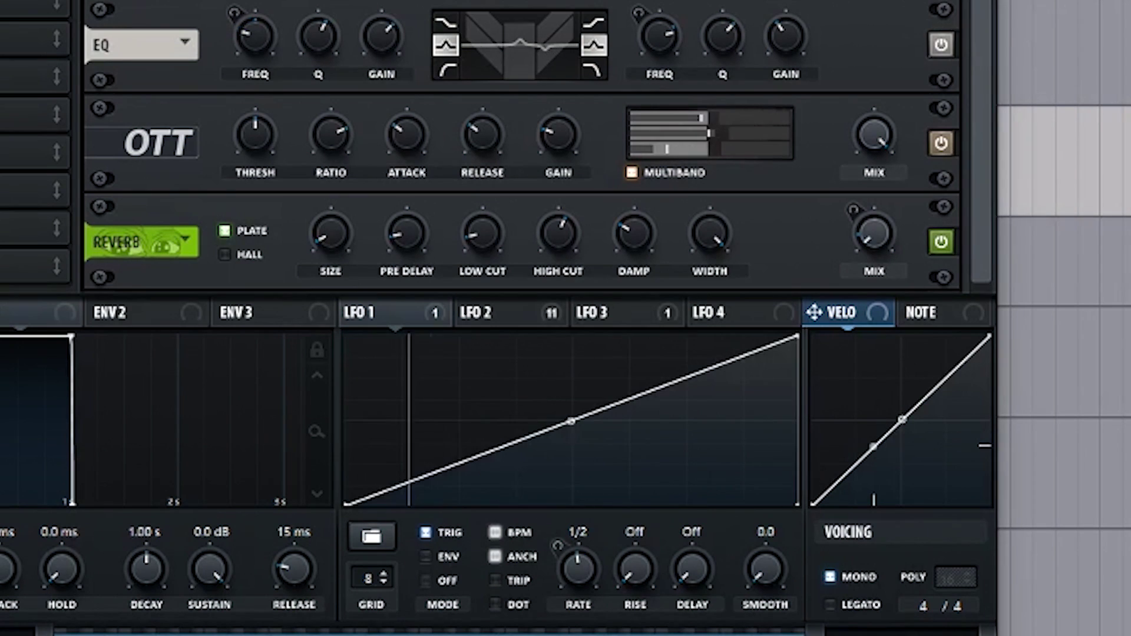
left_click(945, 141)
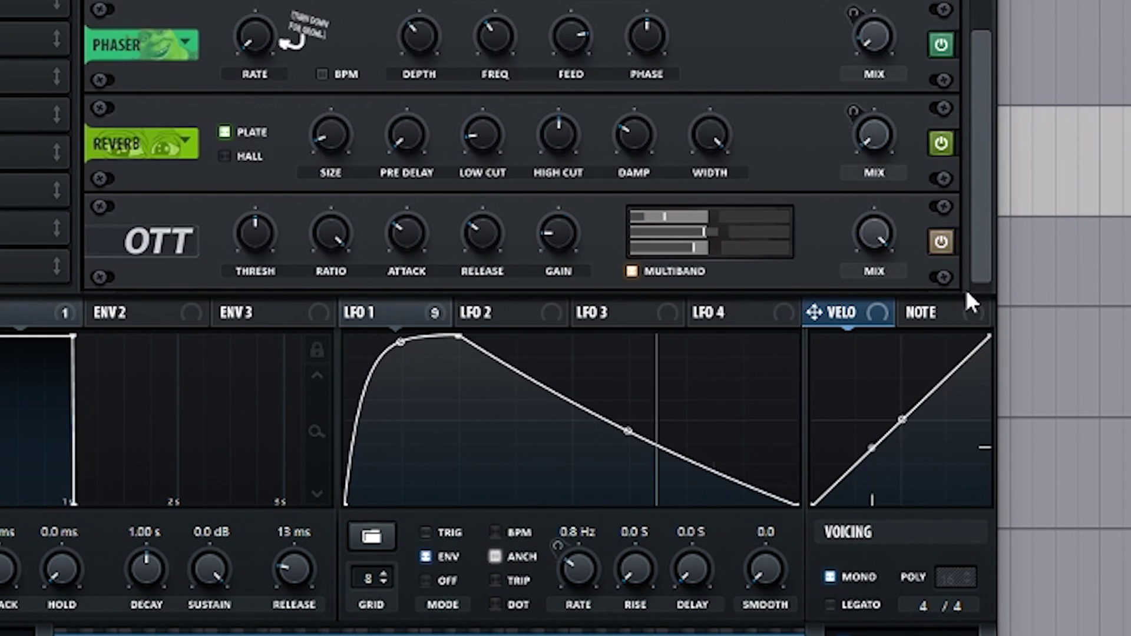
left_click(939, 240)
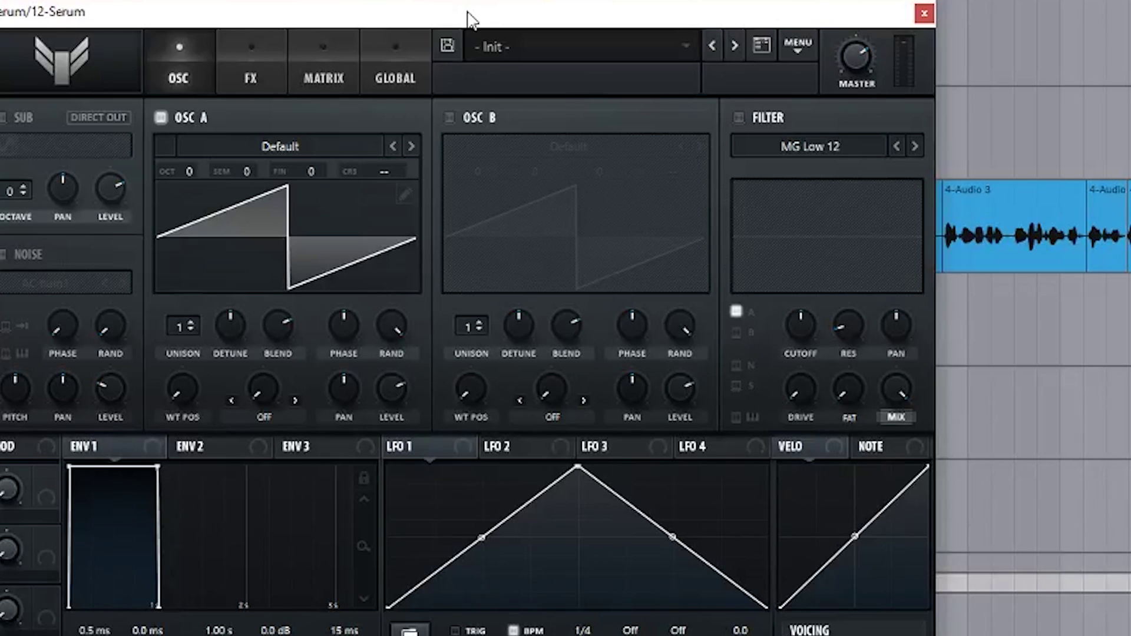
Step: Reset Serum to a blank patch with Init Preset
left_click(793, 43)
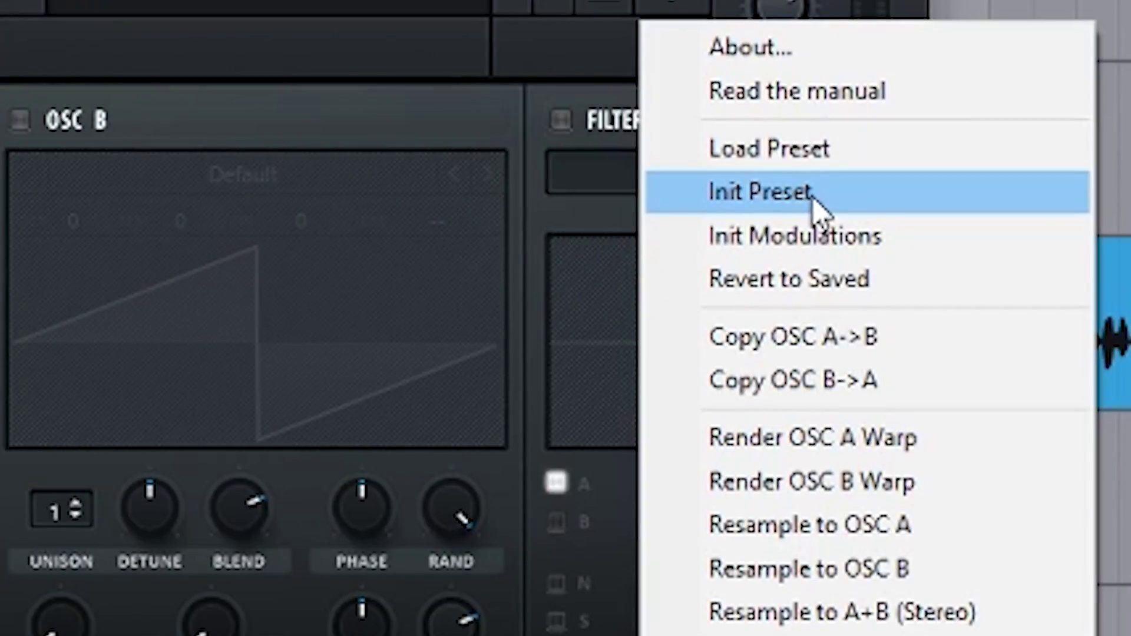
left_click(814, 200)
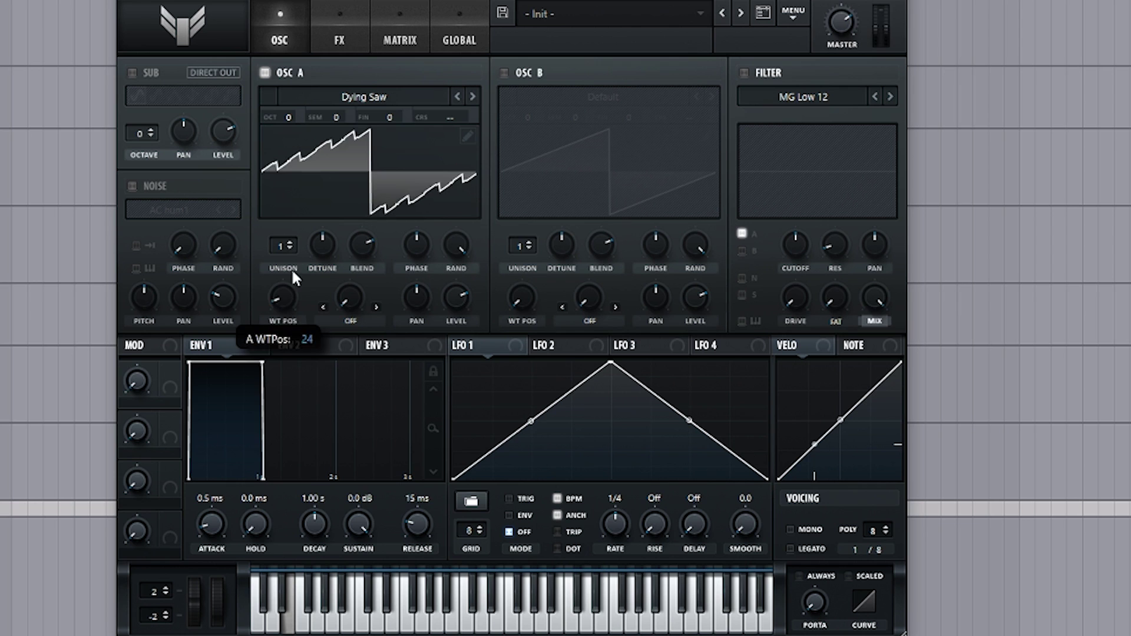
Step: Lower oscillator A's wavetable position to the start, load its Drop wavetable, and enable a direct-out sub oscillator with the second waveform shape
left_click_drag(293, 276, 303, 316)
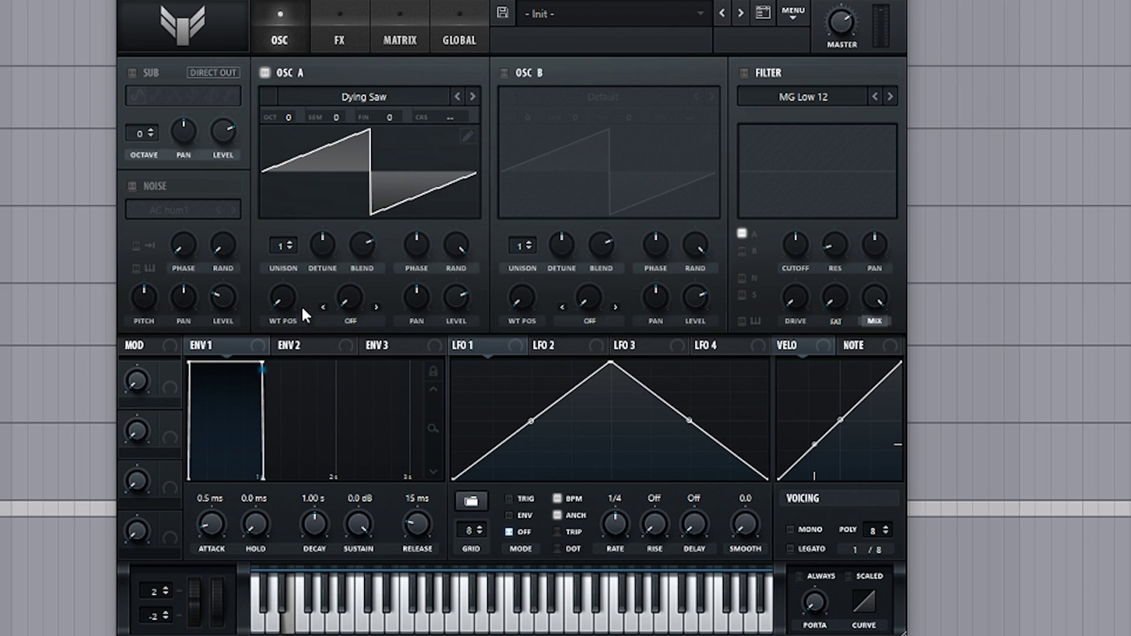
left_click(458, 96)
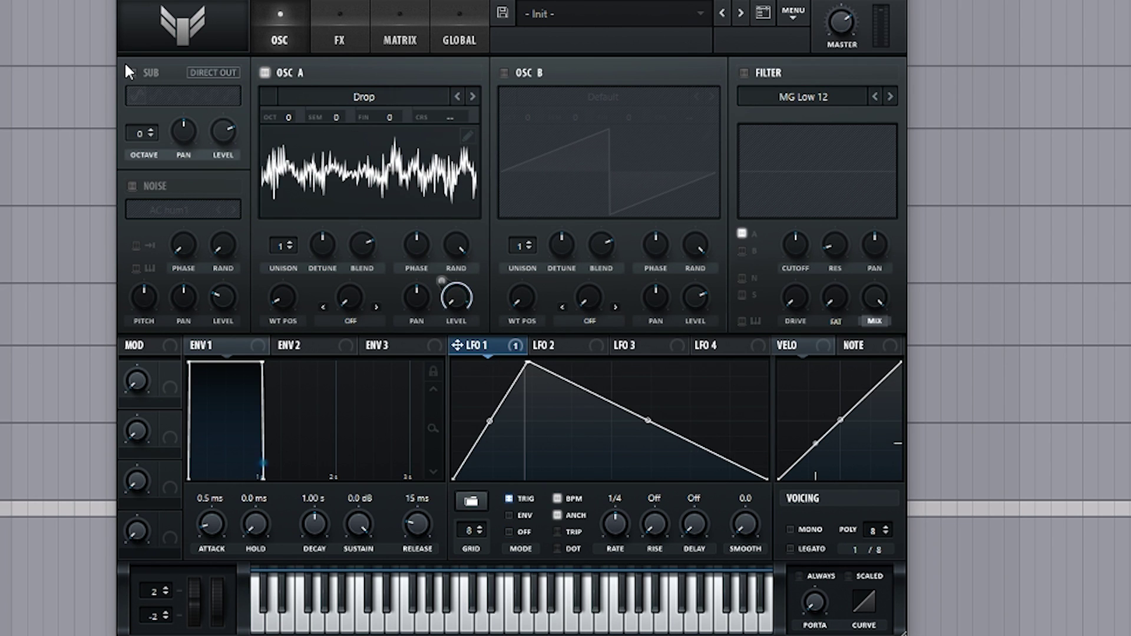
left_click(200, 72)
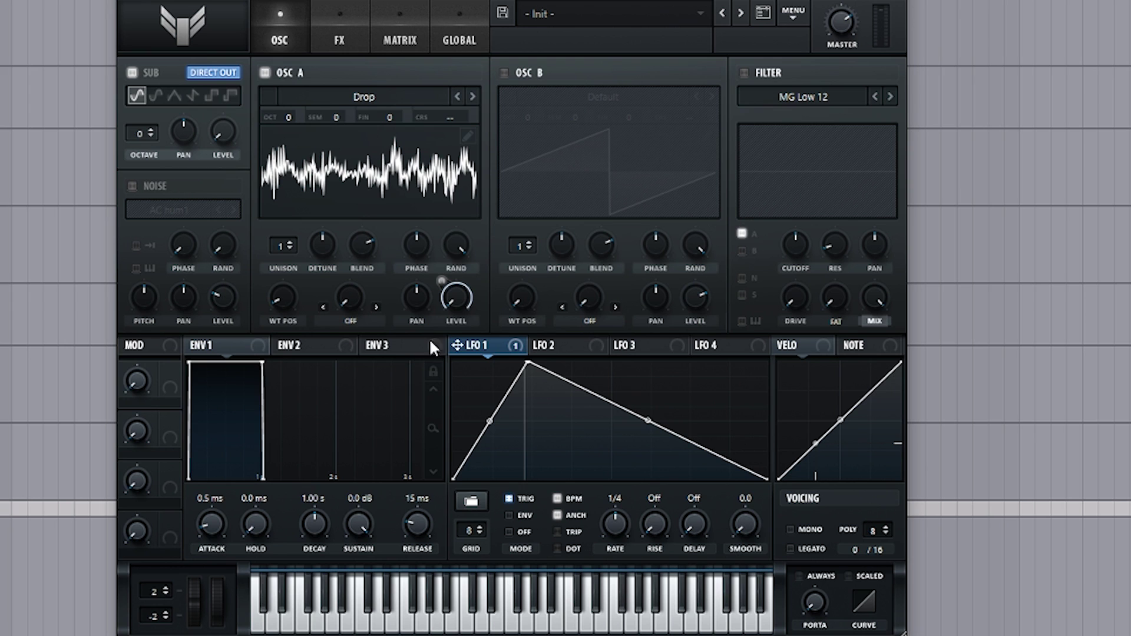
left_click(155, 94)
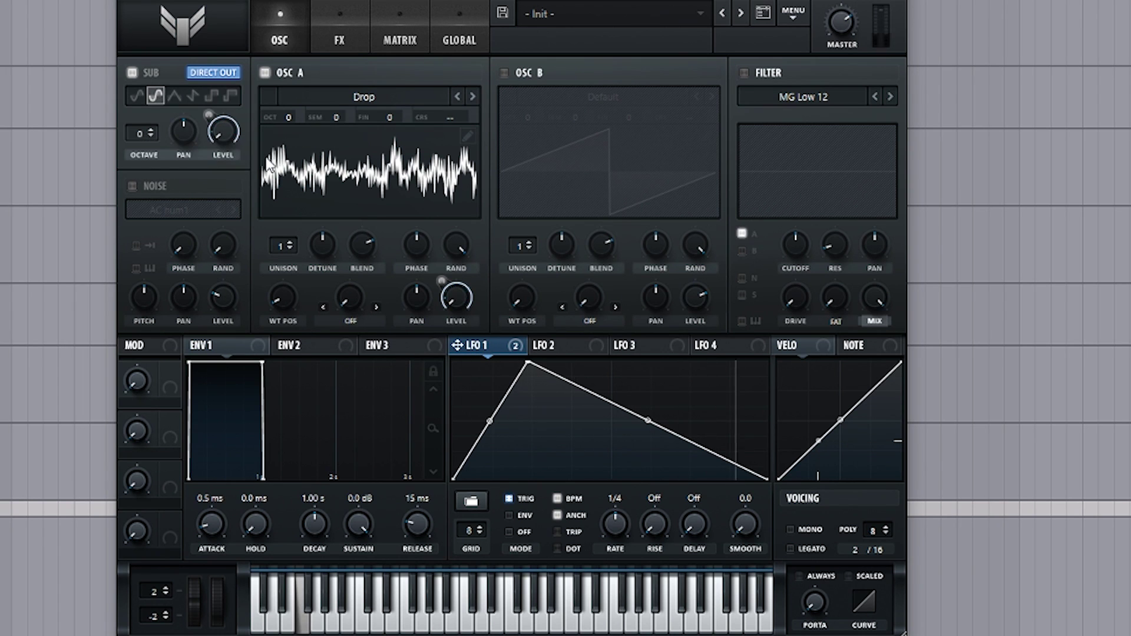
Step: Assign LFO 1 to oscillator A's wavetable position and set the filter type to HN 12
left_click_drag(457, 345, 277, 348)
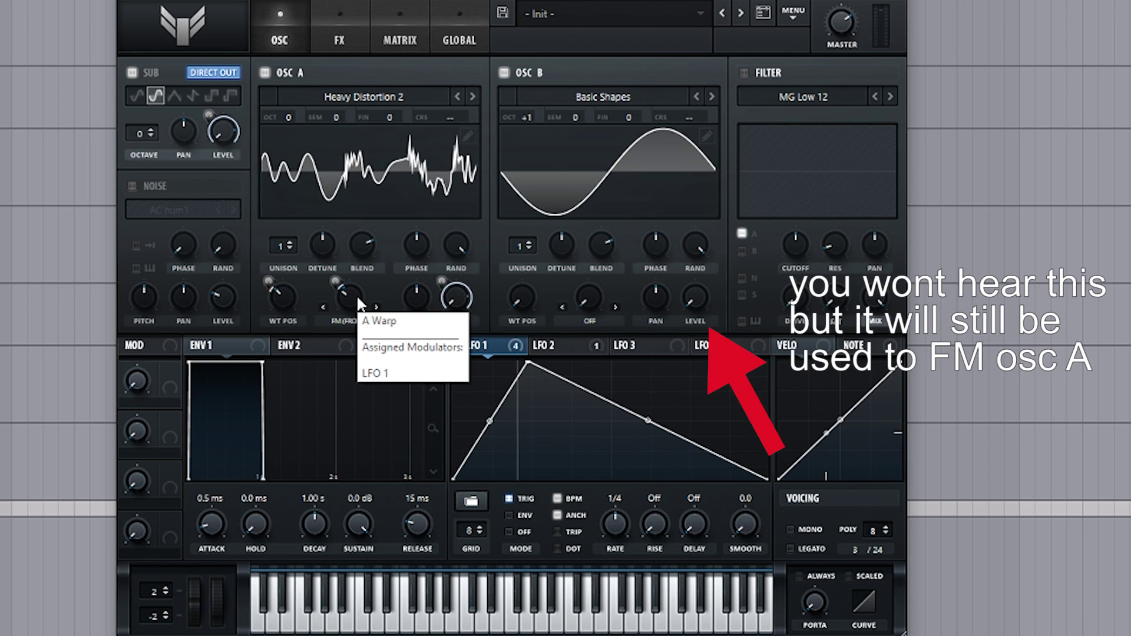
left_click(804, 97)
mouse_move(773, 131)
left_click(935, 222)
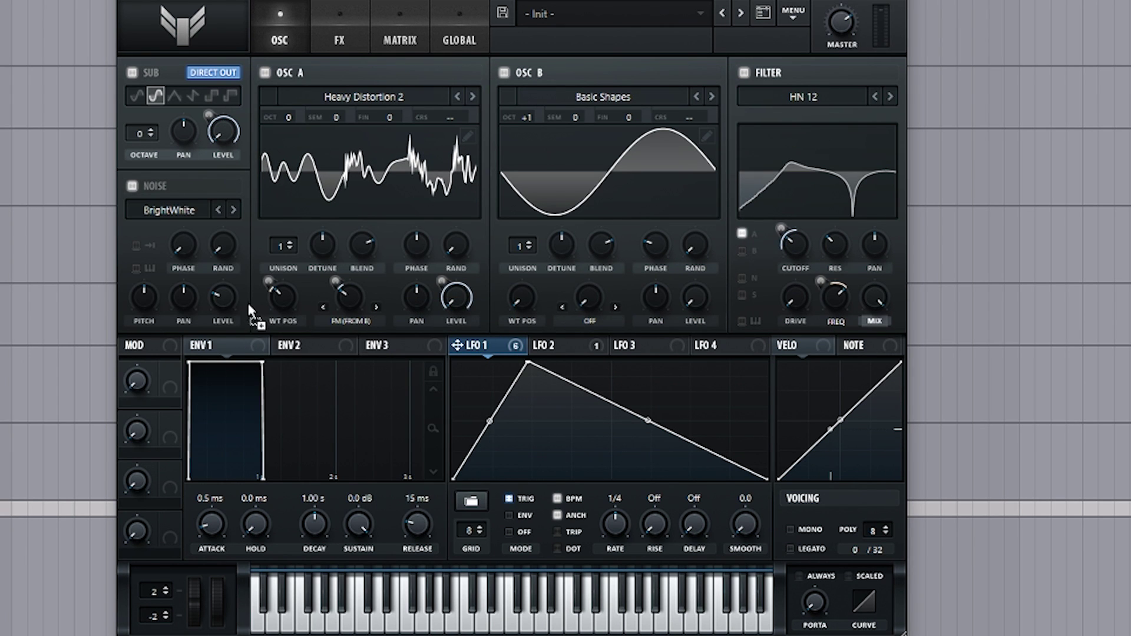
Step: Assign LFO 1 to the noise oscillator's level and adjust the band levels of the multiband OTT compressor
left_click_drag(249, 310, 224, 298)
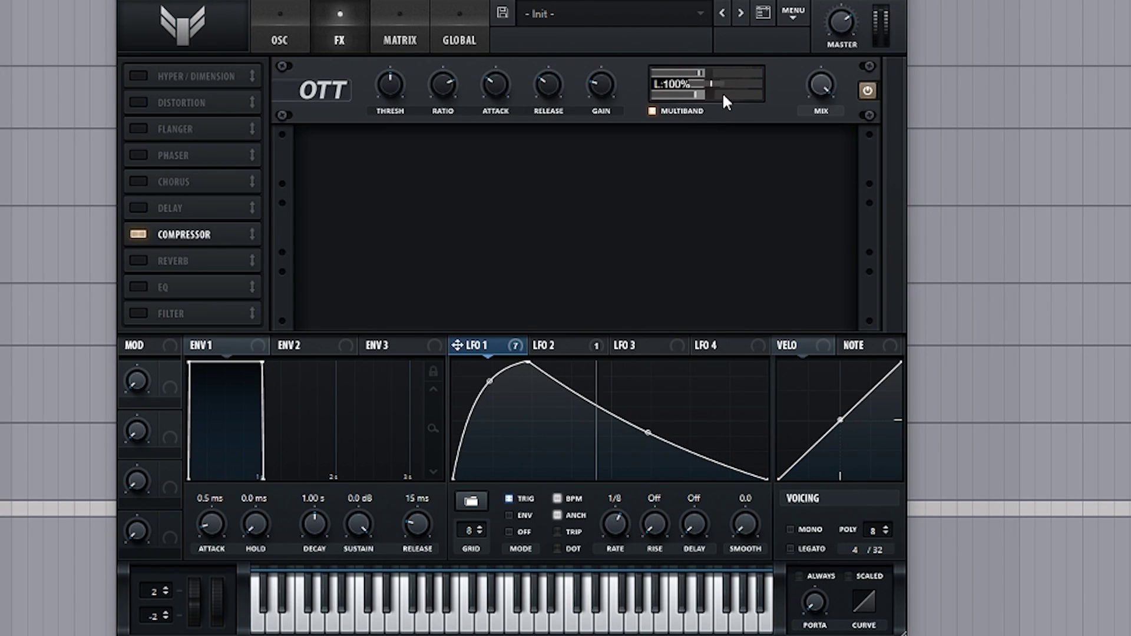
mouse_move(747, 83)
left_mouse_down()
mouse_move(727, 82)
mouse_move(761, 87)
mouse_move(733, 83)
mouse_move(737, 94)
left_mouse_up()
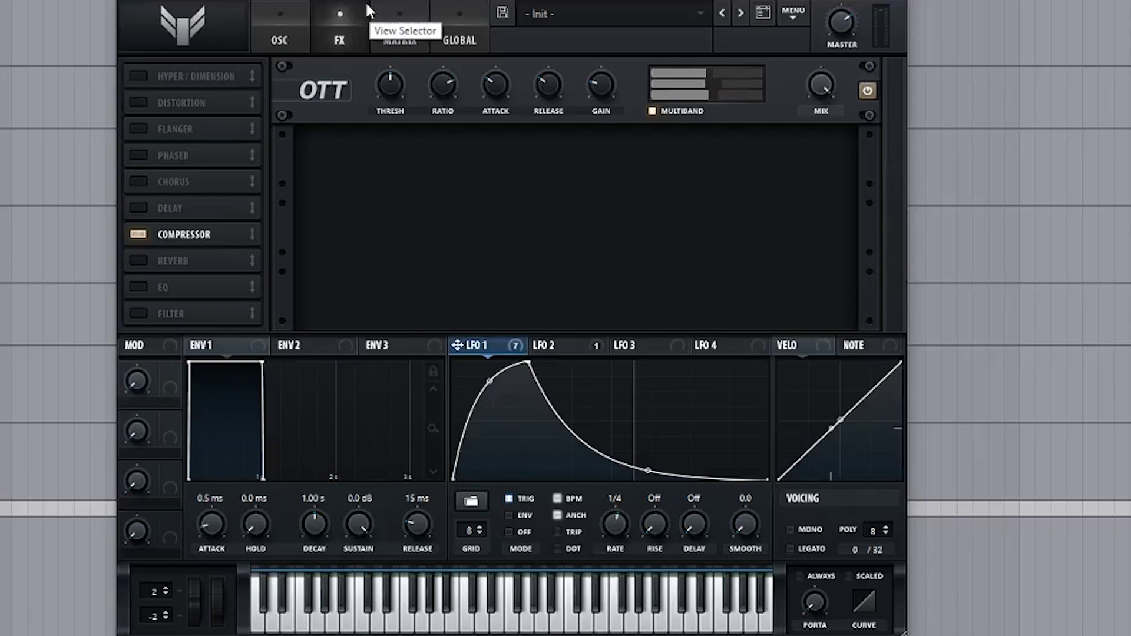
Step: Add the Hyper/Dimension effect with LFO 1 modulating its Hyper mix and a reduced Dimension size, and compare it bypassed and active
left_click(139, 76)
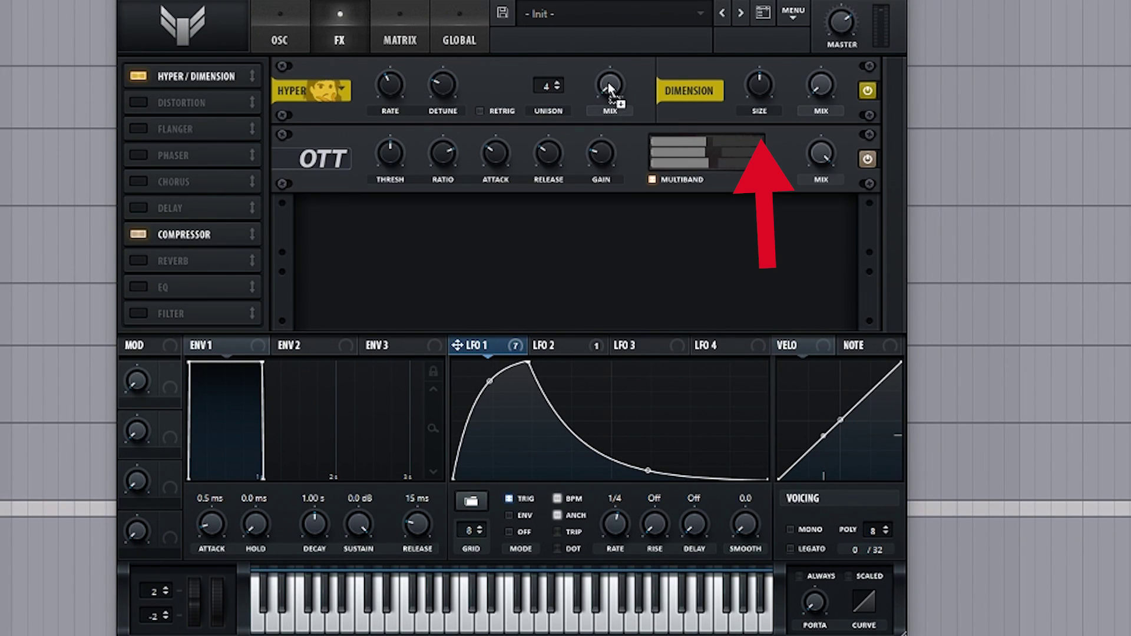
left_click_drag(609, 88, 598, 77)
left_click_drag(758, 88, 741, 377)
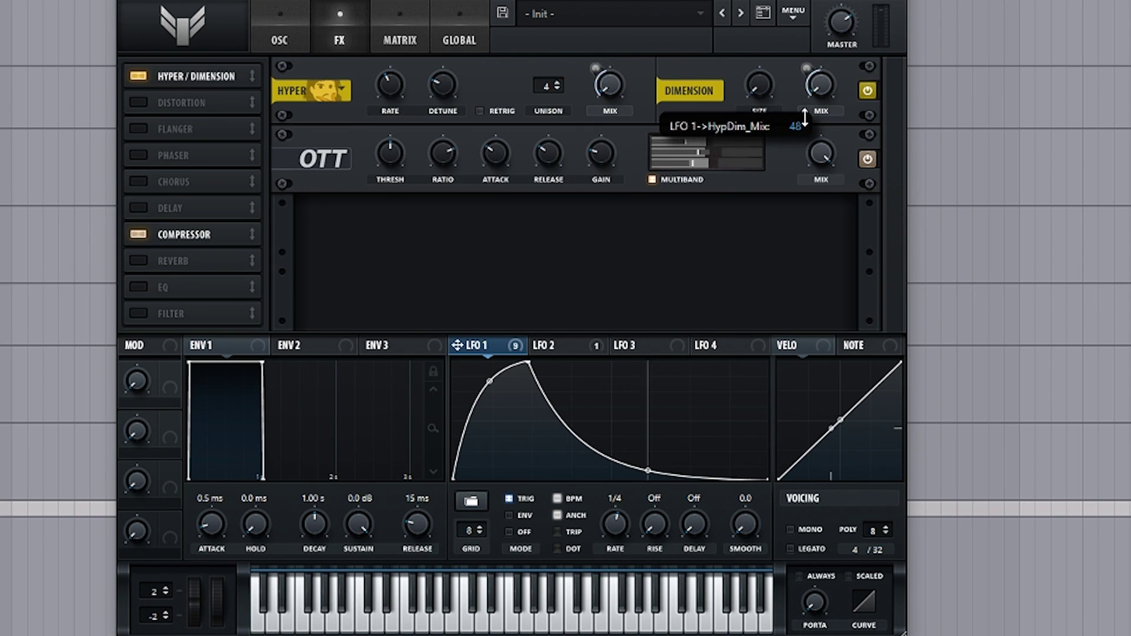
left_click_drag(769, 94, 798, 158)
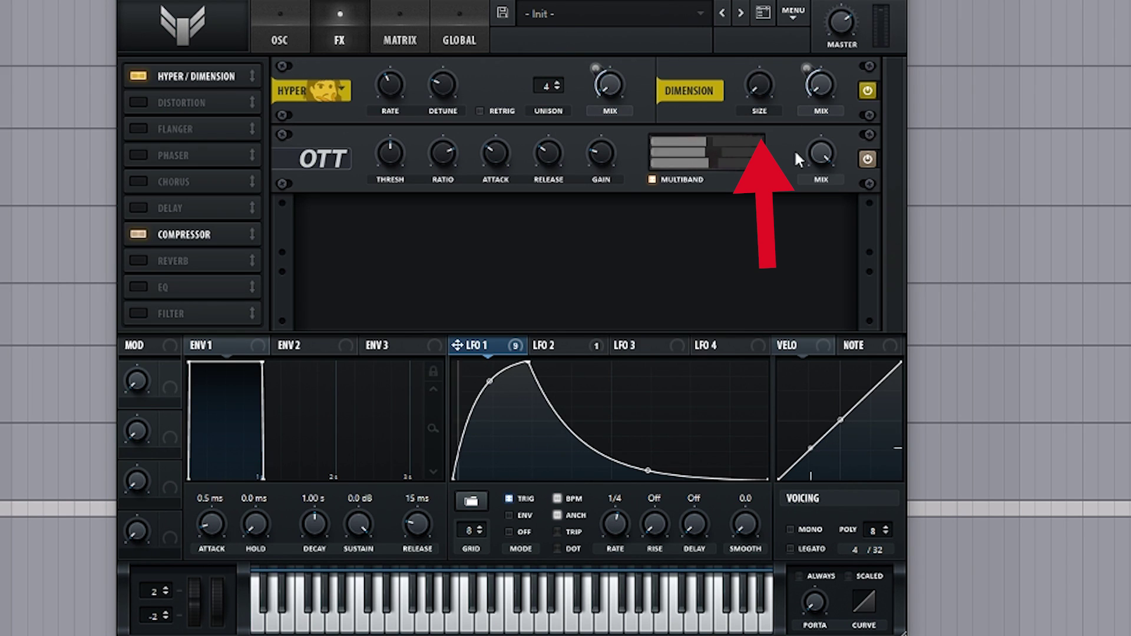
left_click(870, 90)
left_click(869, 90)
Step: Add the Distortion and Phaser effects, turning the phaser's rate down to minimum and assigning LFO 1 to its frequency
left_click(139, 103)
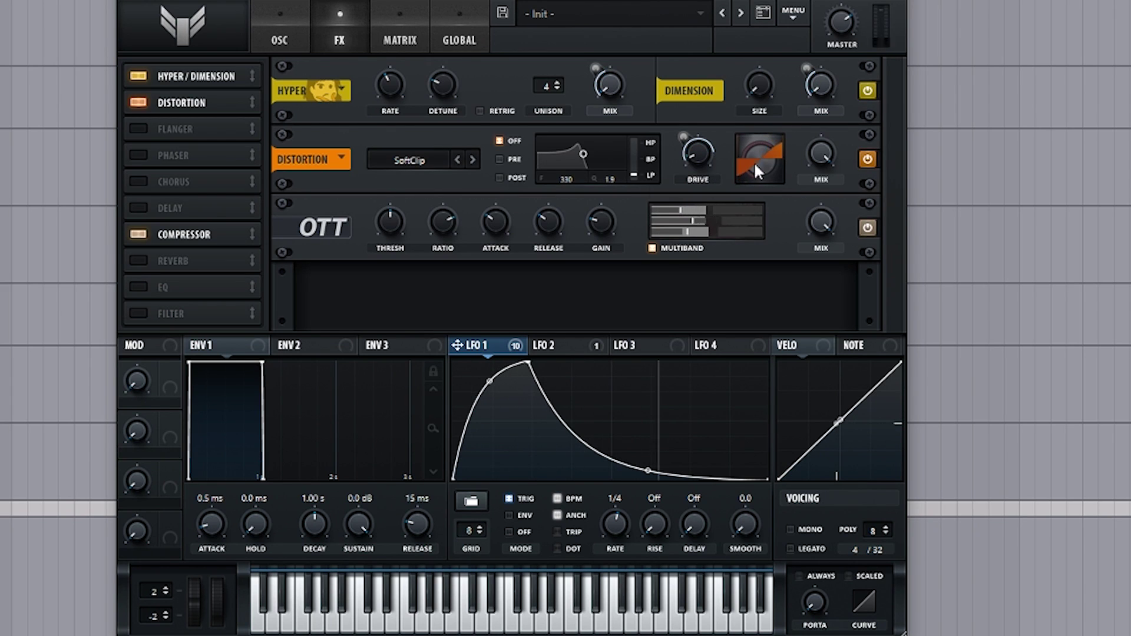
left_click(138, 156)
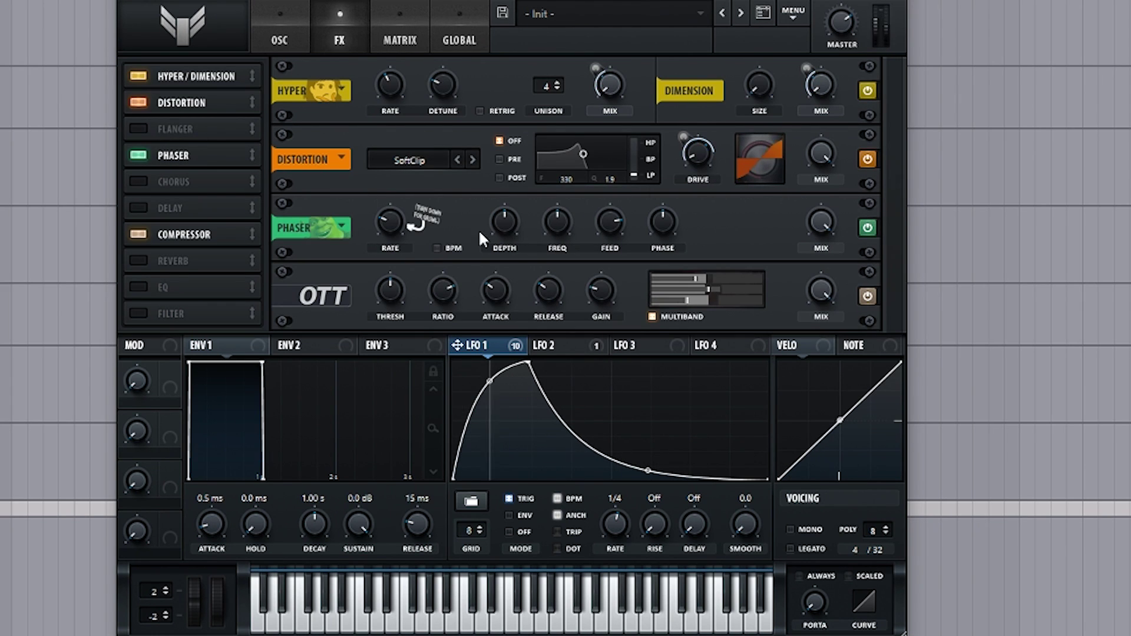
left_click_drag(387, 223, 389, 254)
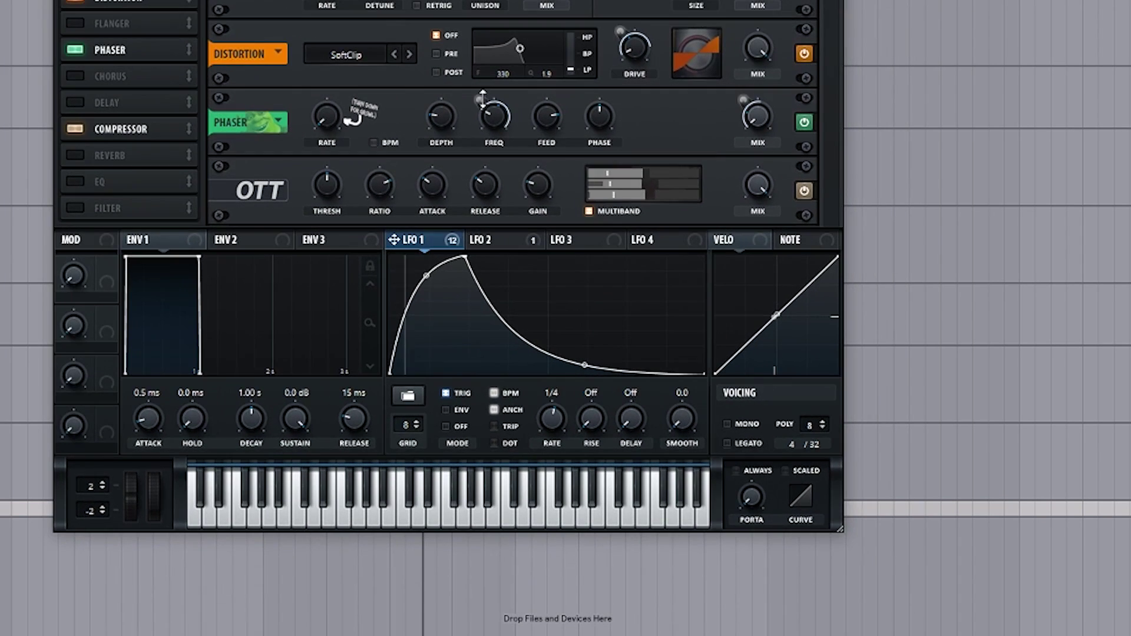
left_click_drag(457, 345, 532, 250)
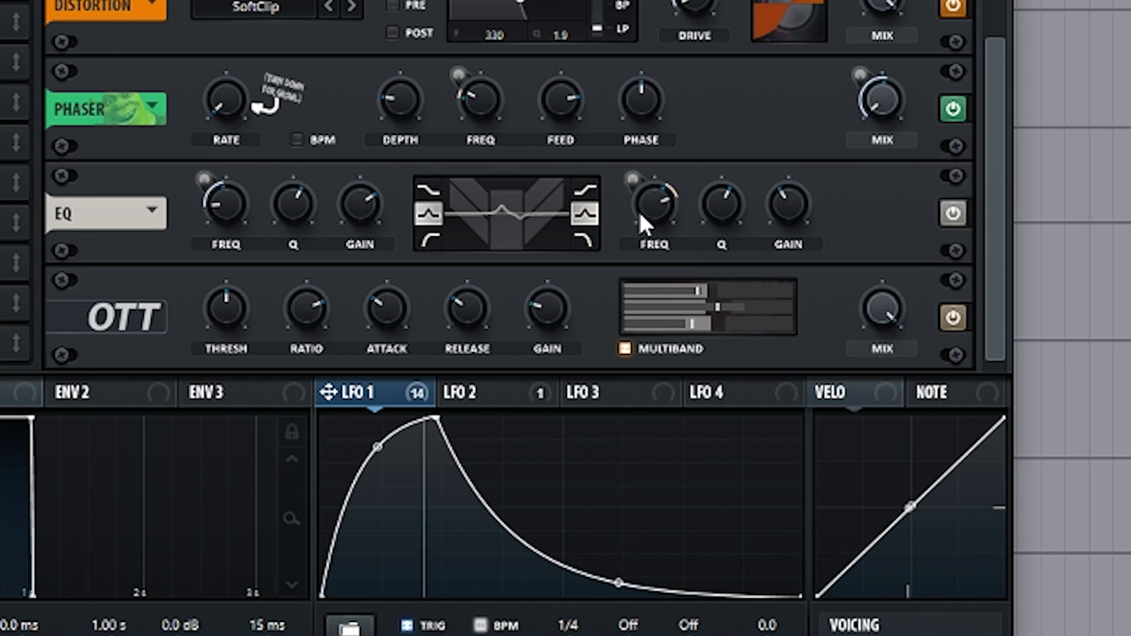
Step: Set the EQ's low-band gain to 4.8 dB and toggle the EQ's bypass to compare the sound
left_click_drag(370, 210, 366, 216)
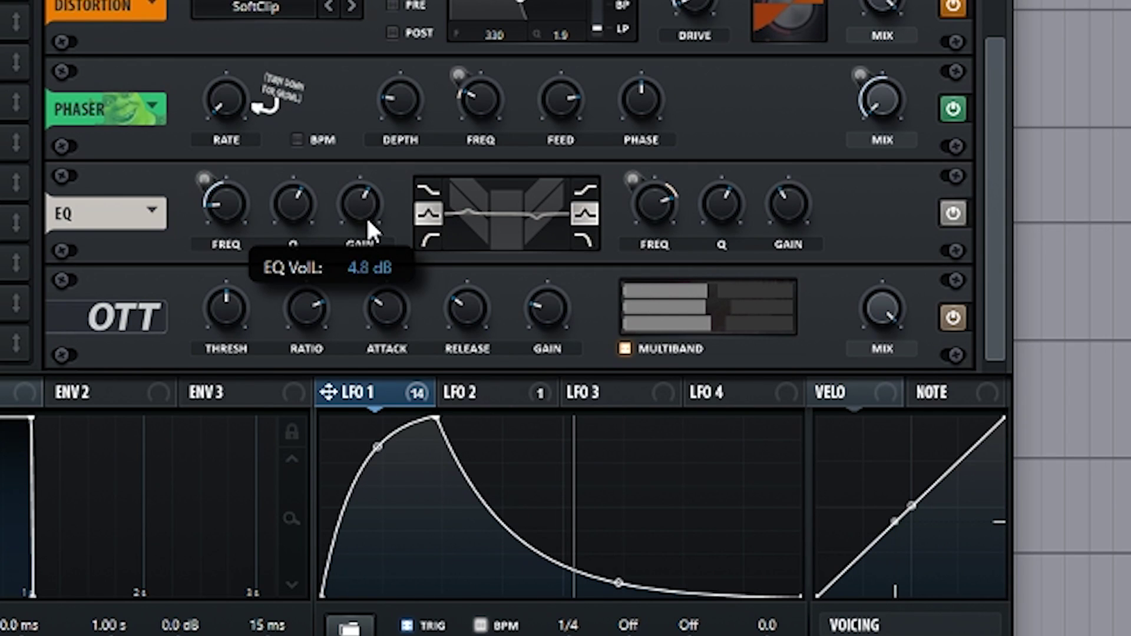
left_click(951, 216)
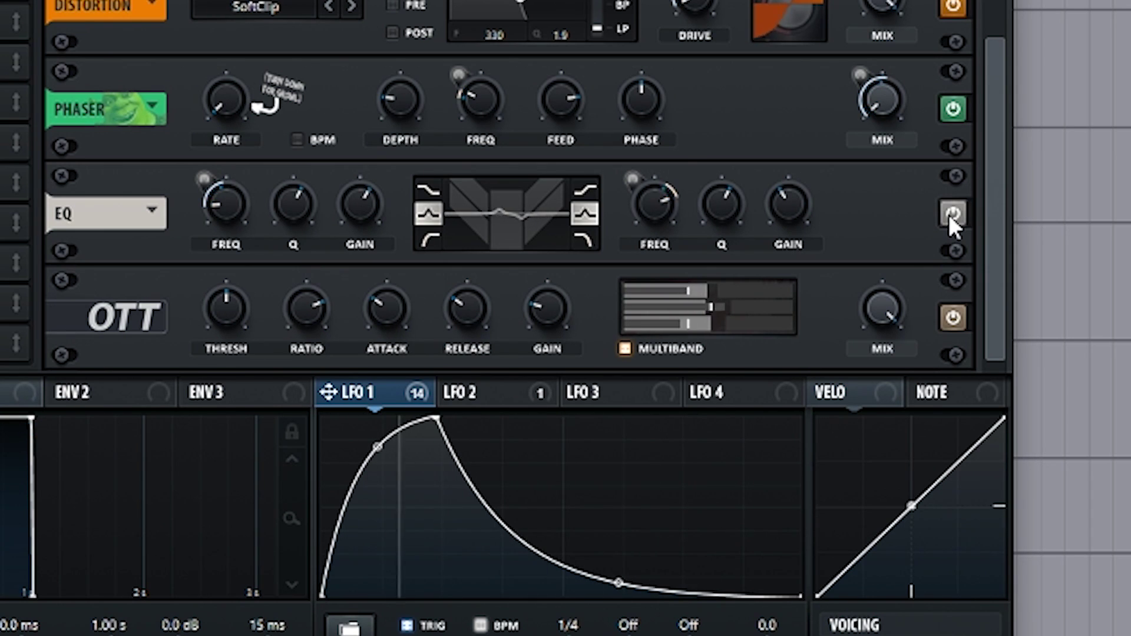
Step: Shape the reverb after the OTT by reducing its size, adjusting its low and high cuts and lowering its mix
scroll(882, 318, "down", 3)
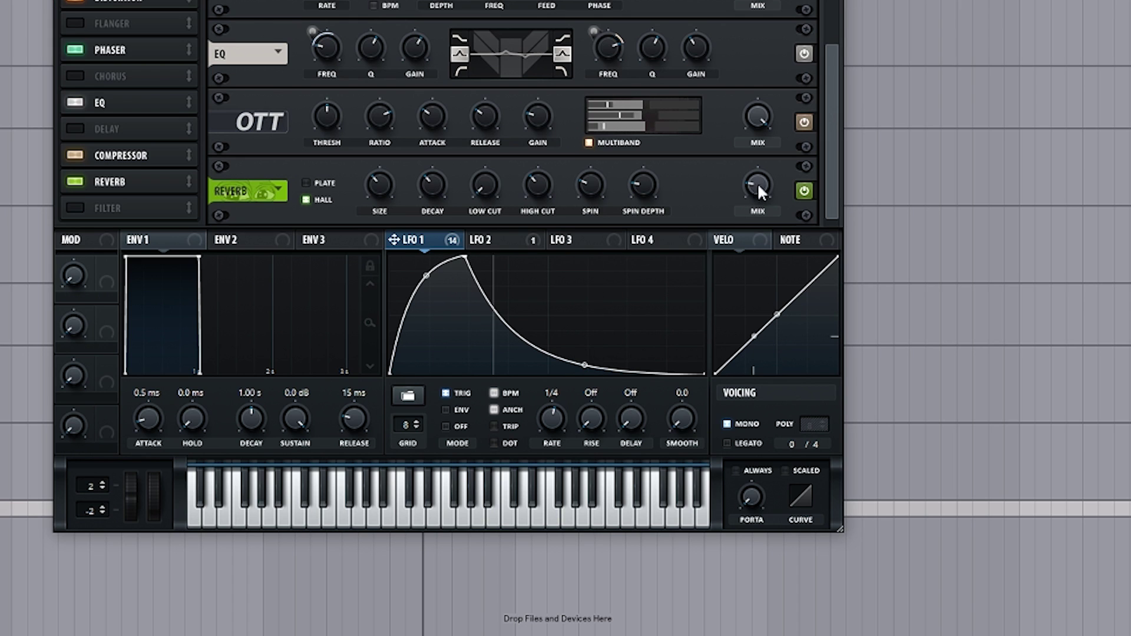
left_click_drag(377, 185, 377, 212)
left_click_drag(499, 186, 547, 151)
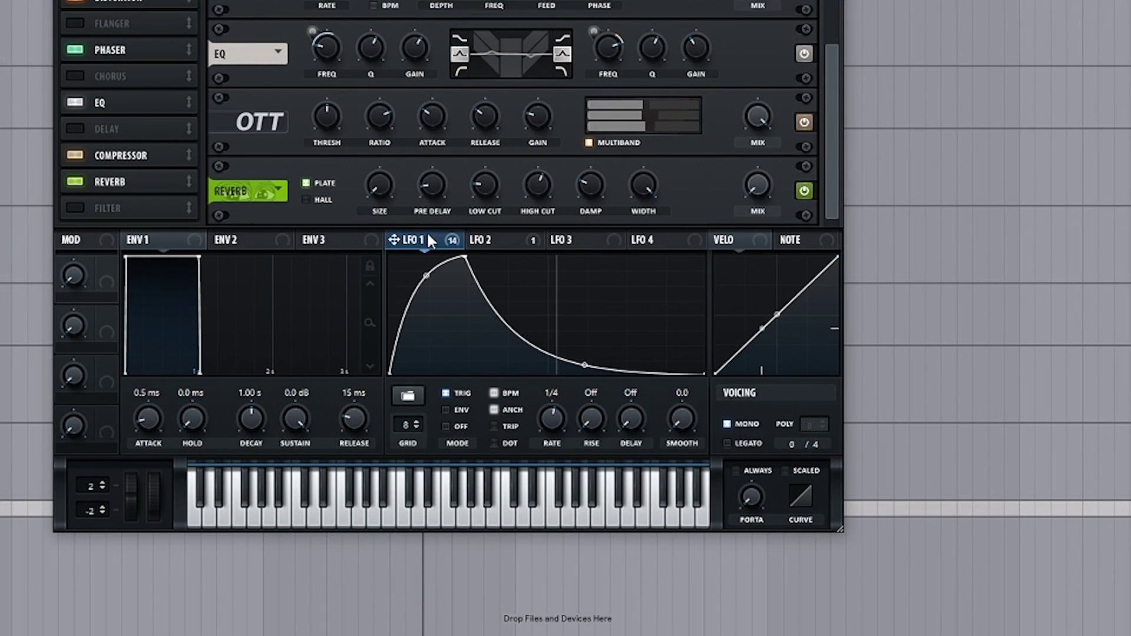
left_click_drag(748, 172, 740, 233)
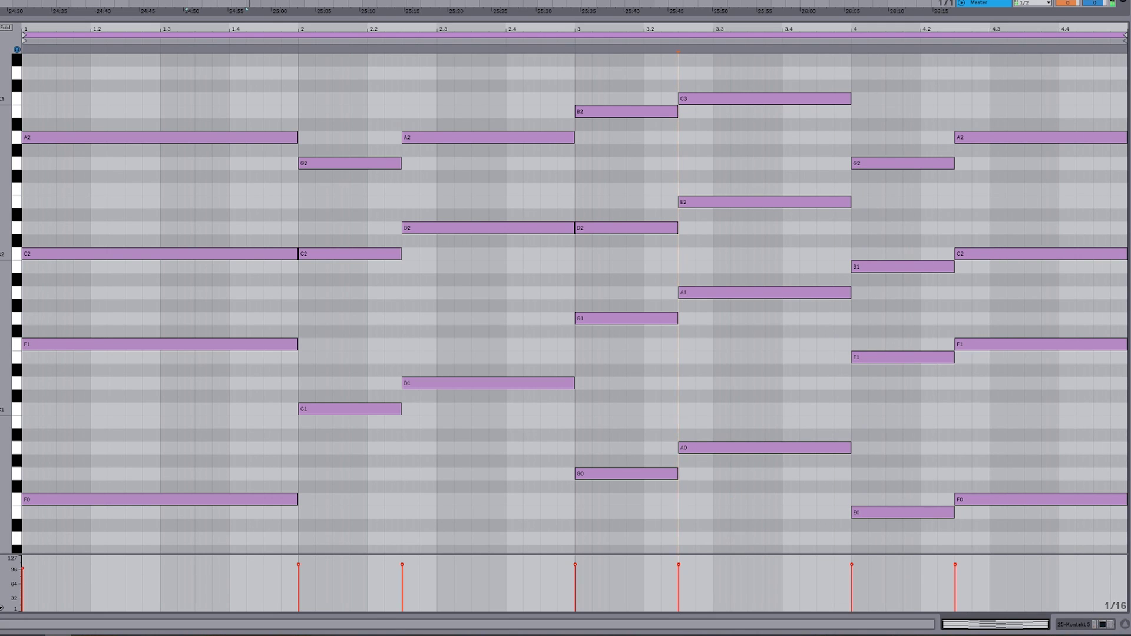
Step: Select individual bass notes across the purple chord clips to examine which one feels like the tonic
left_click(392, 410)
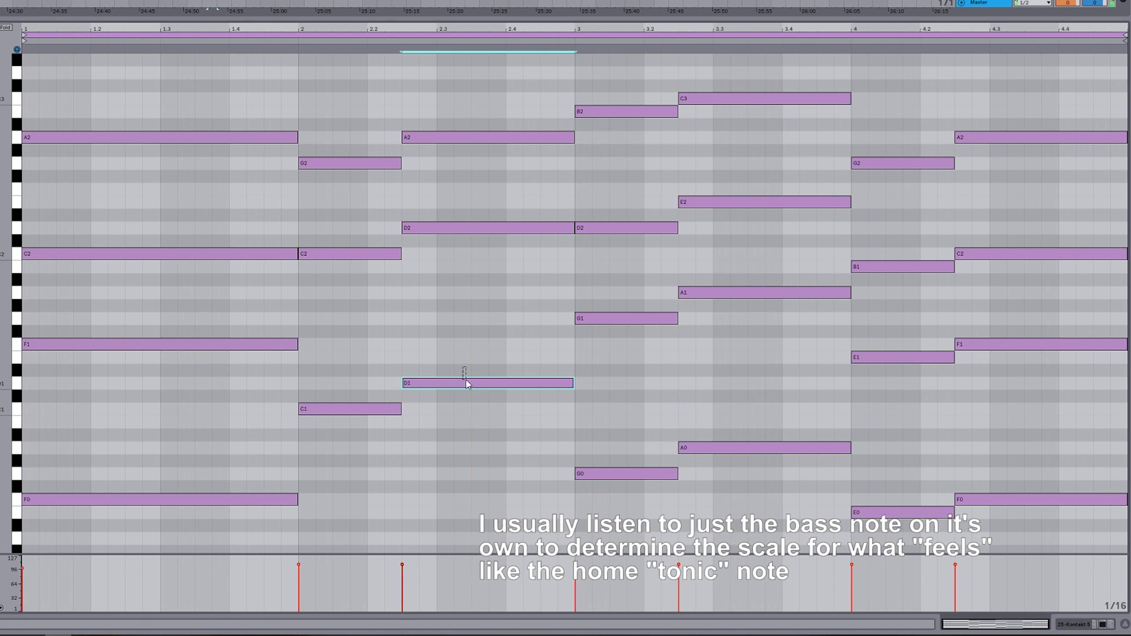
left_click(733, 448)
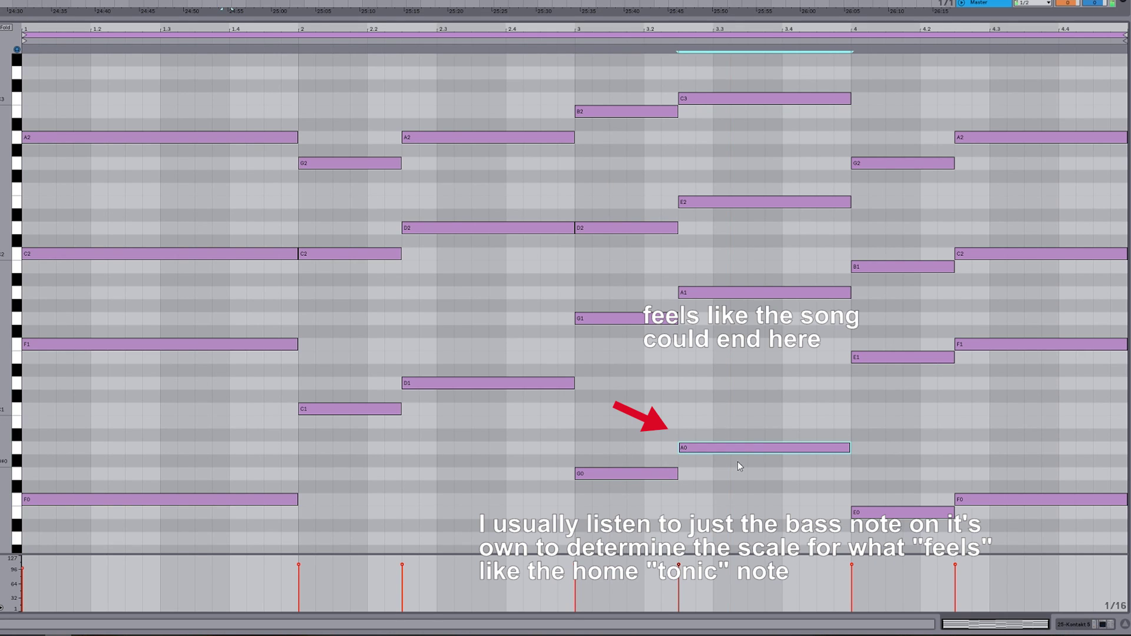
left_click_drag(212, 450, 242, 500)
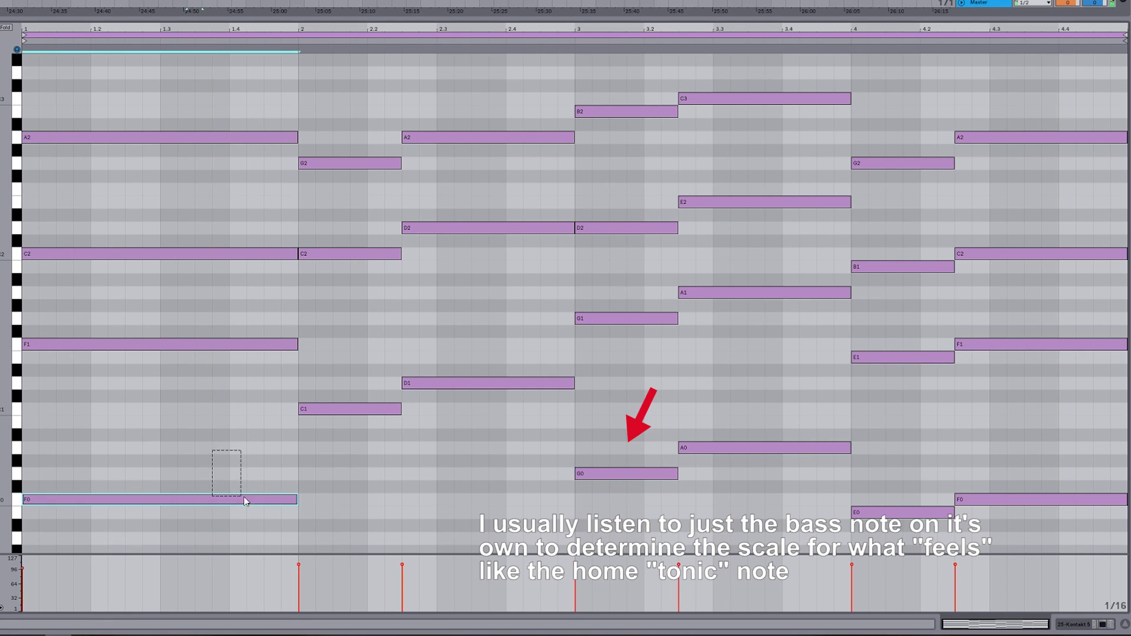
left_click(362, 408)
left_click_drag(625, 486, 624, 487)
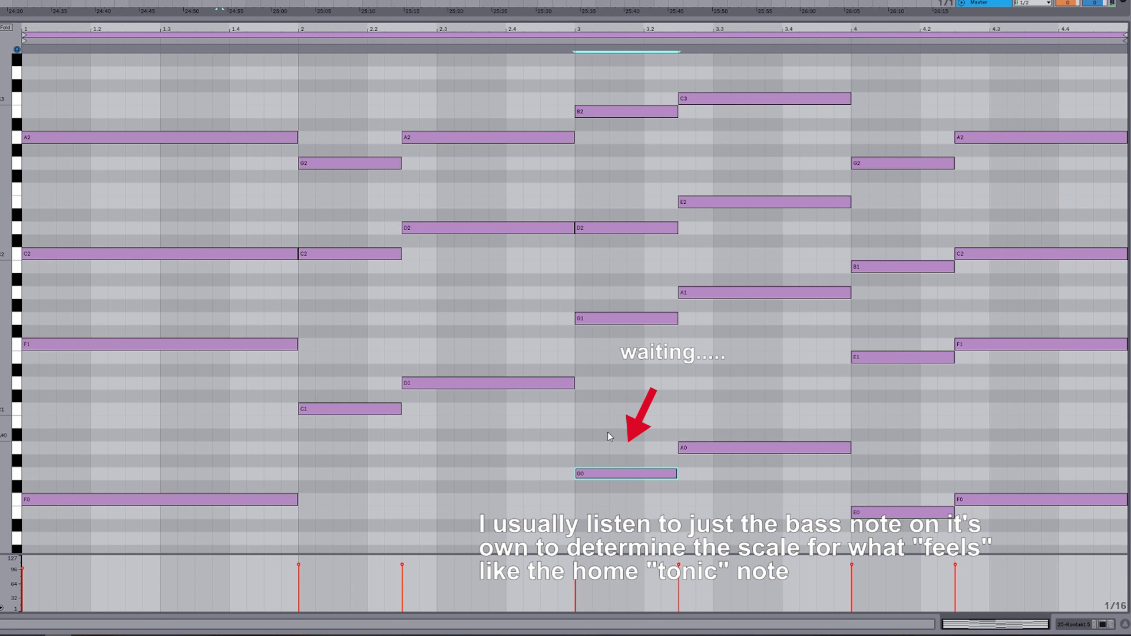
left_click_drag(746, 402, 748, 481)
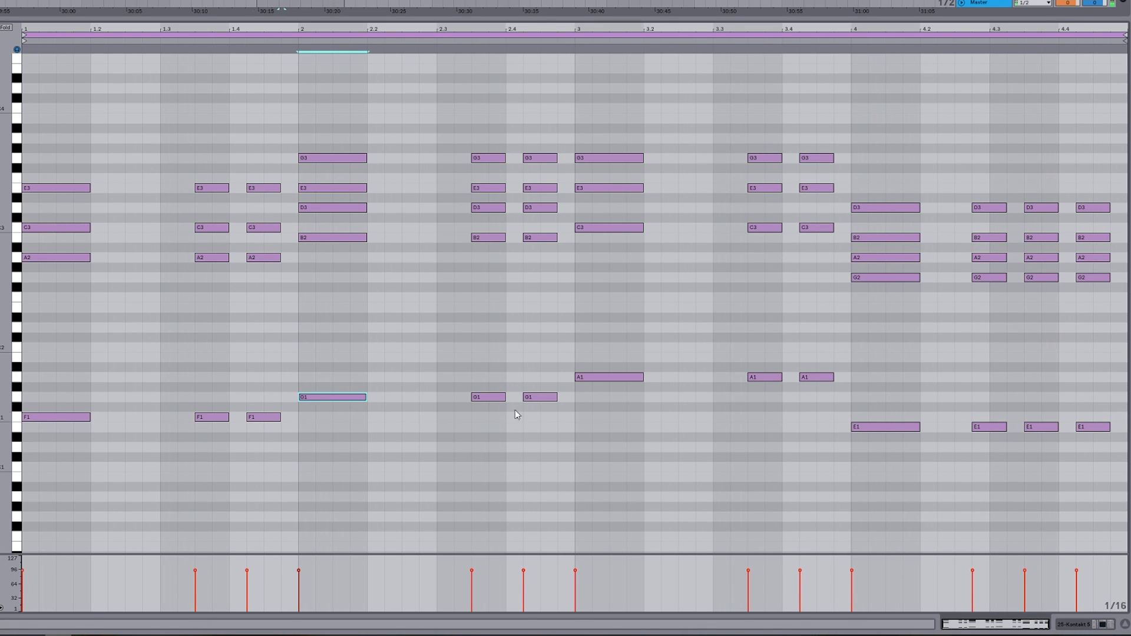
left_click(607, 377)
key("shift+Down")
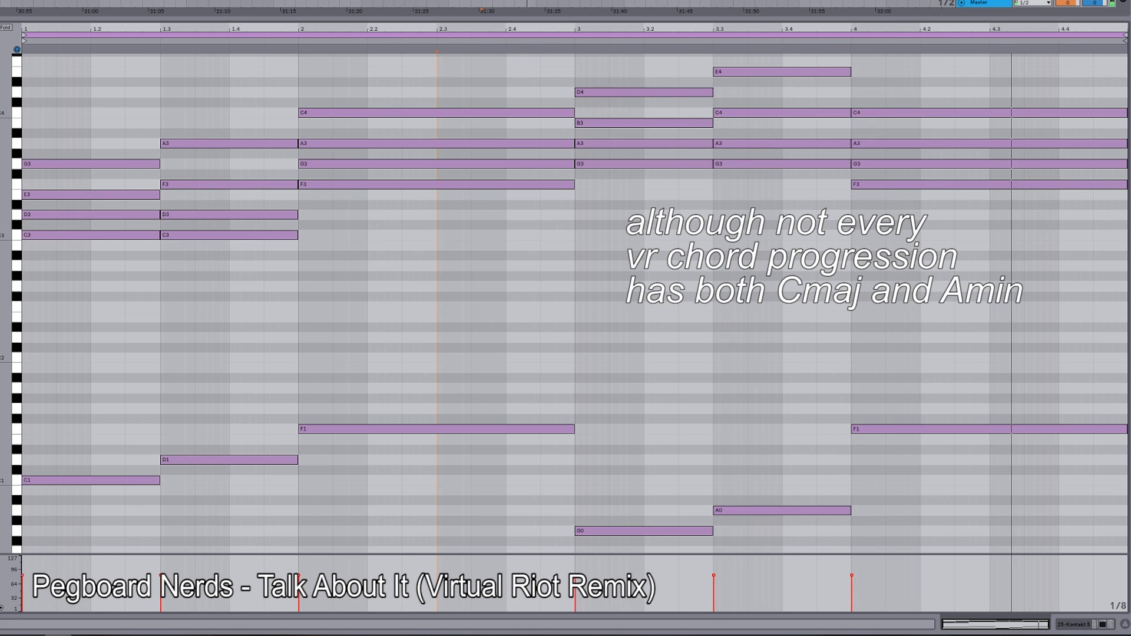
Step: Play the Talk About It remix chords and select their bass notes one at a time to examine the progression's root movement
key("space")
left_click_drag(116, 422, 140, 504)
left_click(221, 435)
left_click_drag(470, 333, 483, 448)
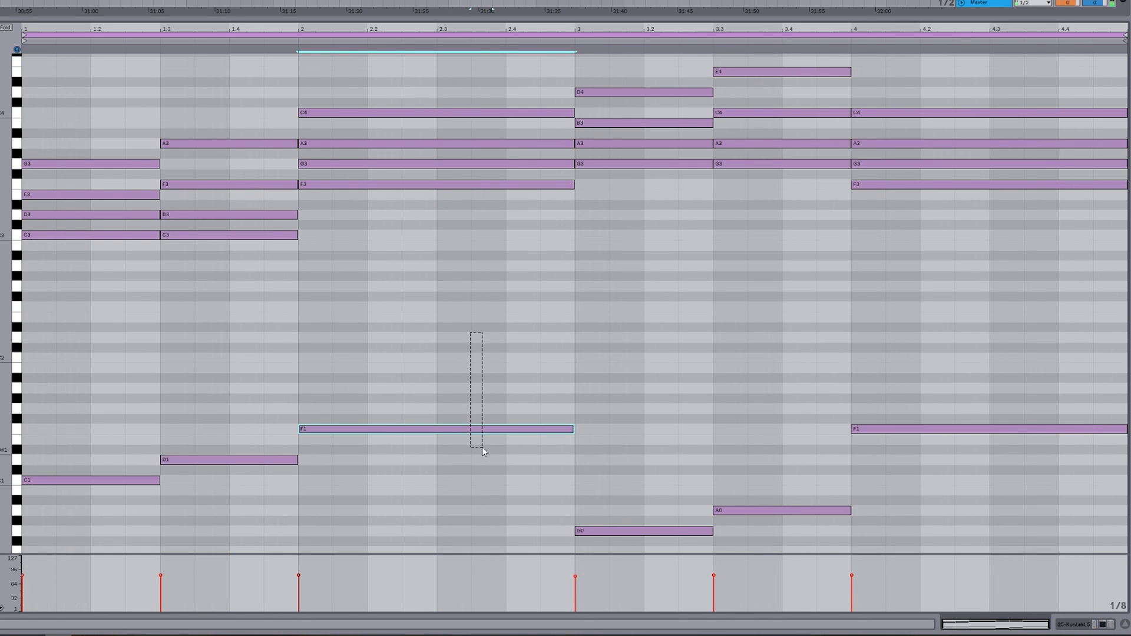
left_click_drag(619, 475, 647, 544)
left_click_drag(743, 476, 760, 540)
left_click_drag(878, 373, 881, 439)
left_click_drag(36, 401, 118, 521)
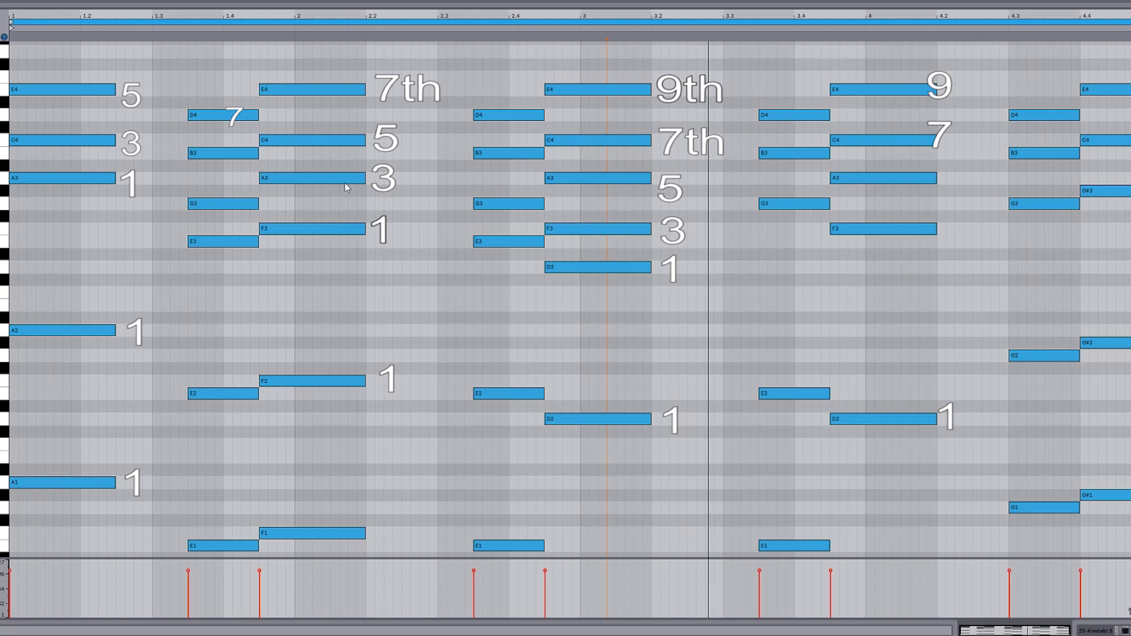
Step: Select the top note of the F chord in the blue clip and the G chord in the purple clip to examine their intervals
left_click_drag(423, 67, 310, 100)
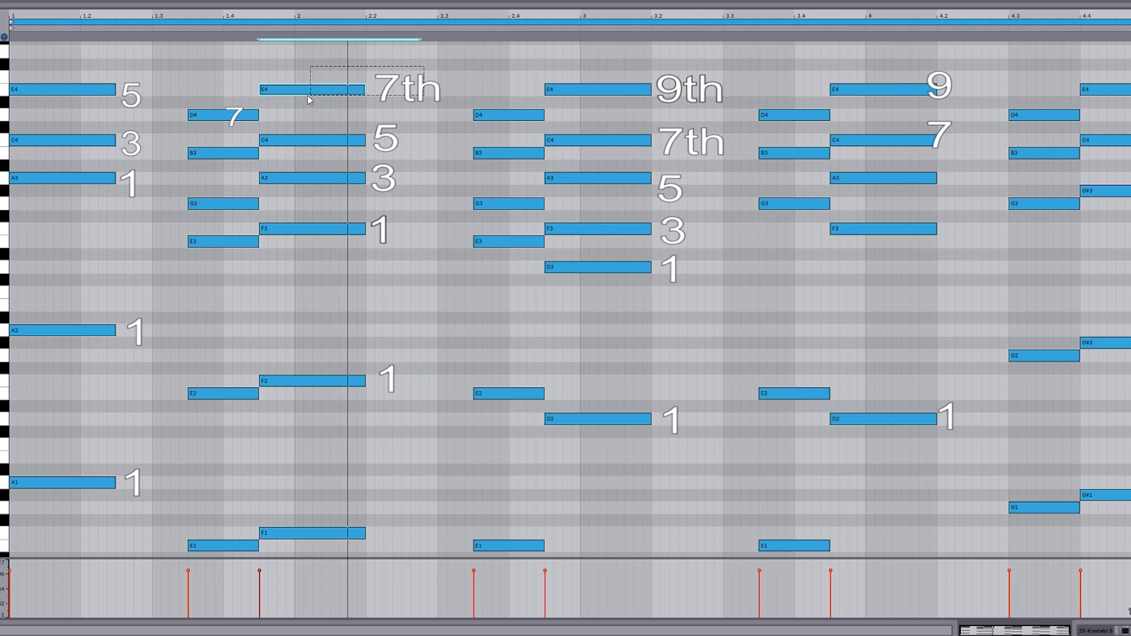
left_click(692, 163)
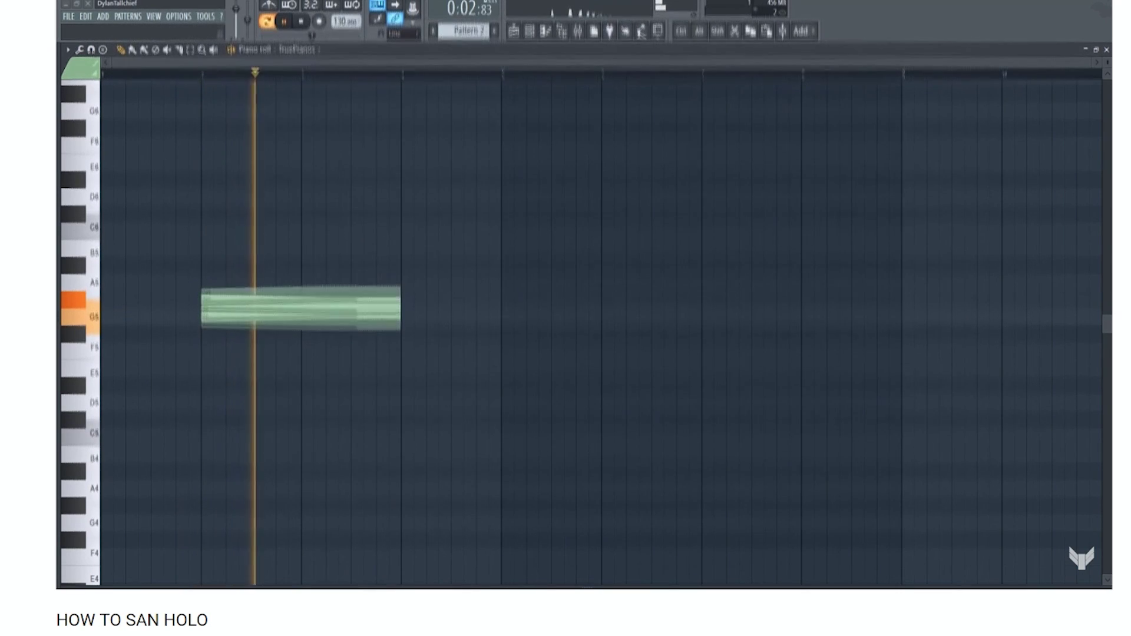
left_click_drag(377, 269, 358, 192)
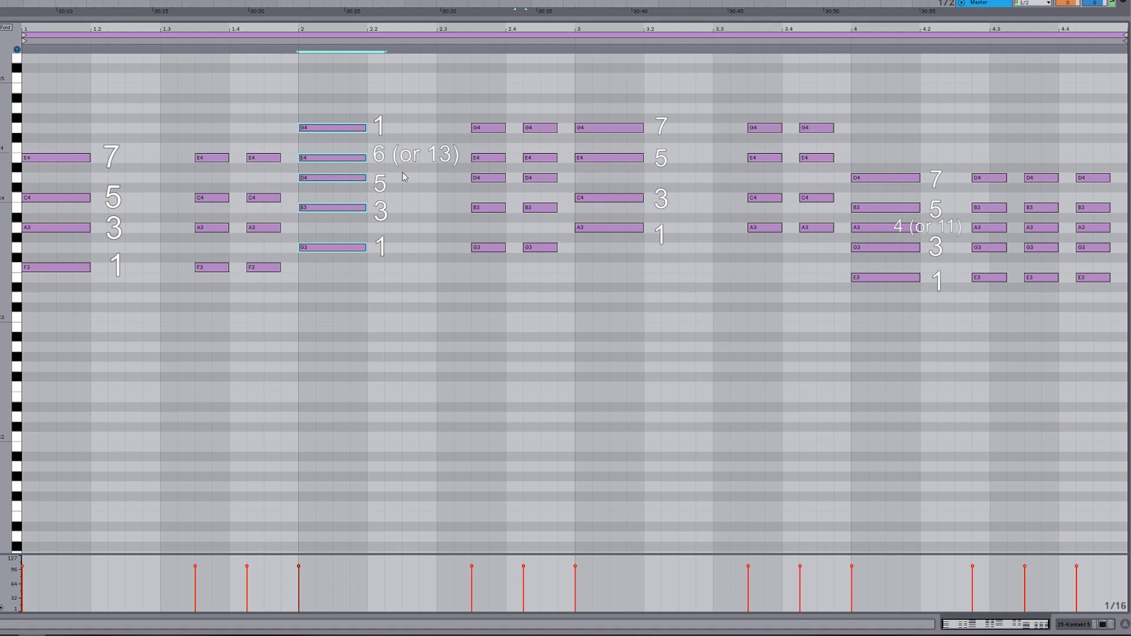
left_click(419, 185)
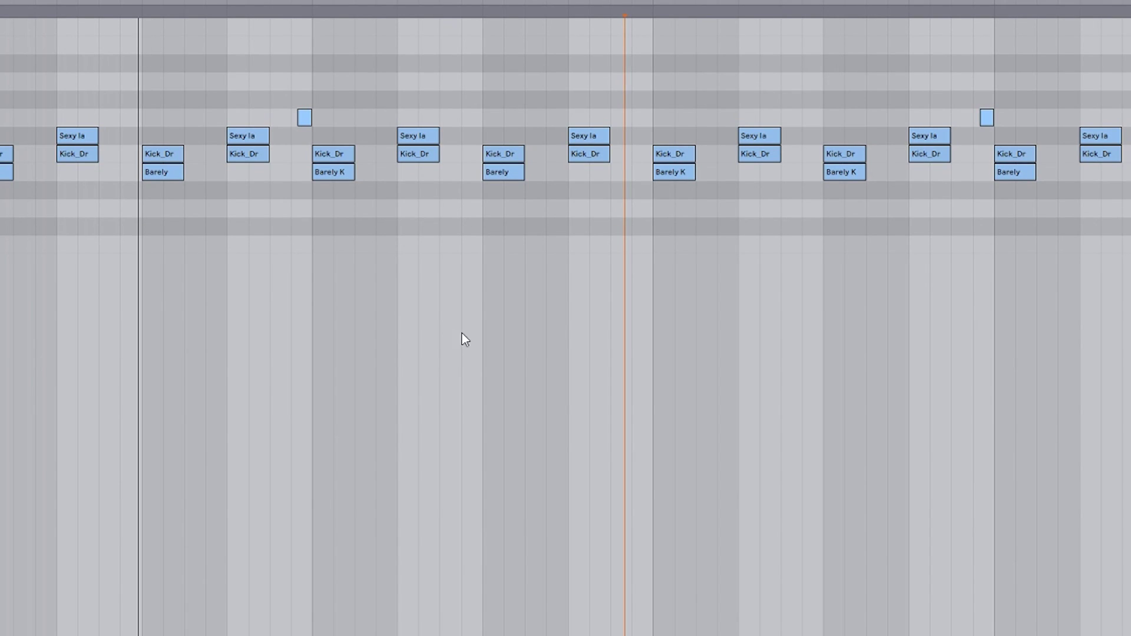
Step: Switch the drum clip's note grid to triplets
right_click(915, 231)
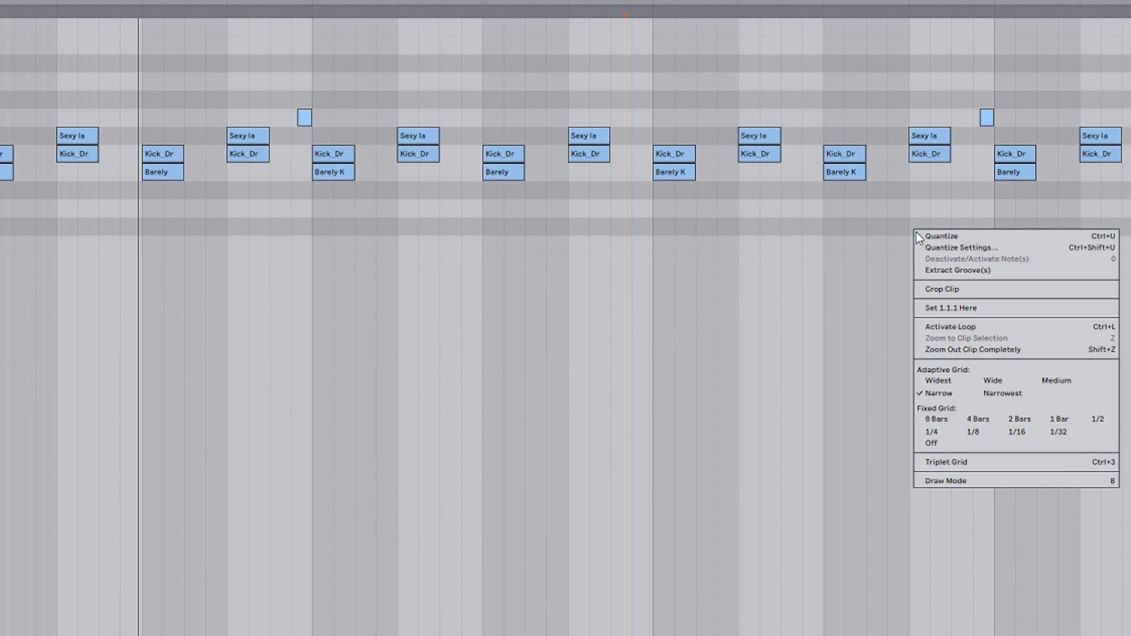
left_click(998, 460)
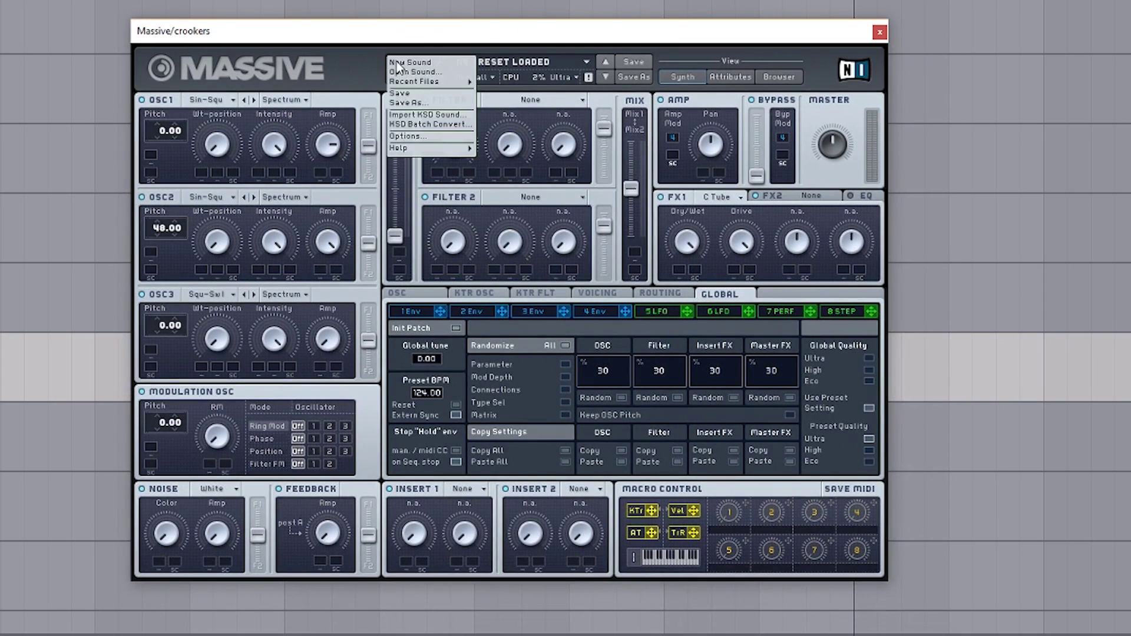
Step: Start a new sound in Massive using the Sin-Squ wavetable on oscillator 1 and the C Tube effect in FX1
left_click(386, 82)
left_click(229, 101)
left_click(283, 151)
left_click(740, 196)
left_click(748, 207)
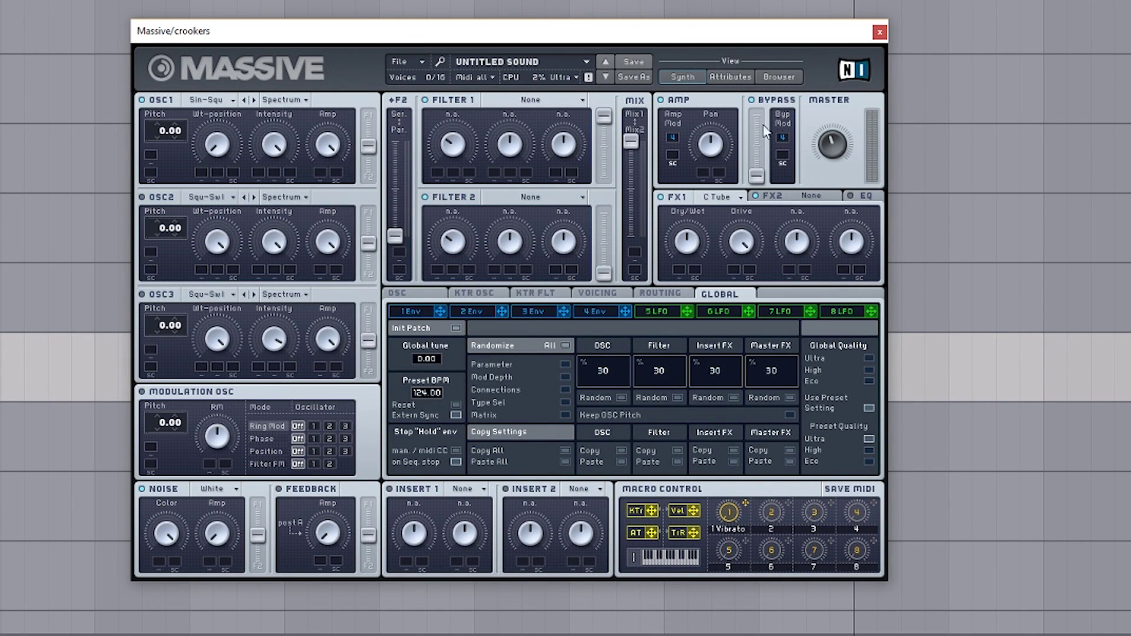
Step: Set Massive's oscillator 2 to the Sin-Squ wavetable and adjust its pitch
left_click(209, 198)
left_click(242, 249)
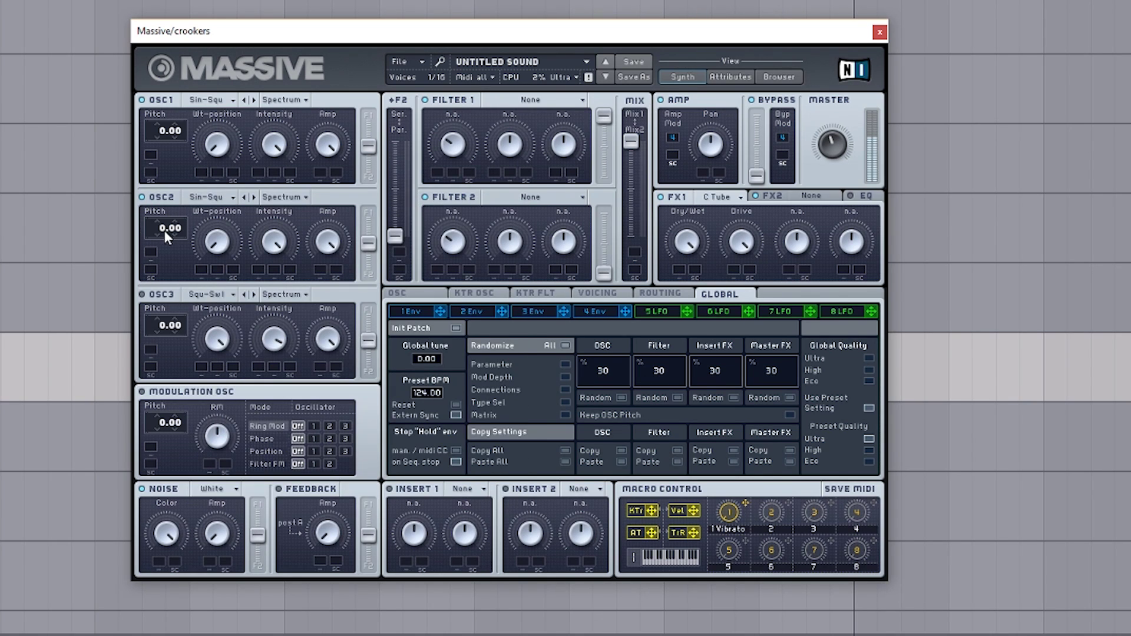
left_click_drag(174, 187, 178, 168)
left_click(326, 177)
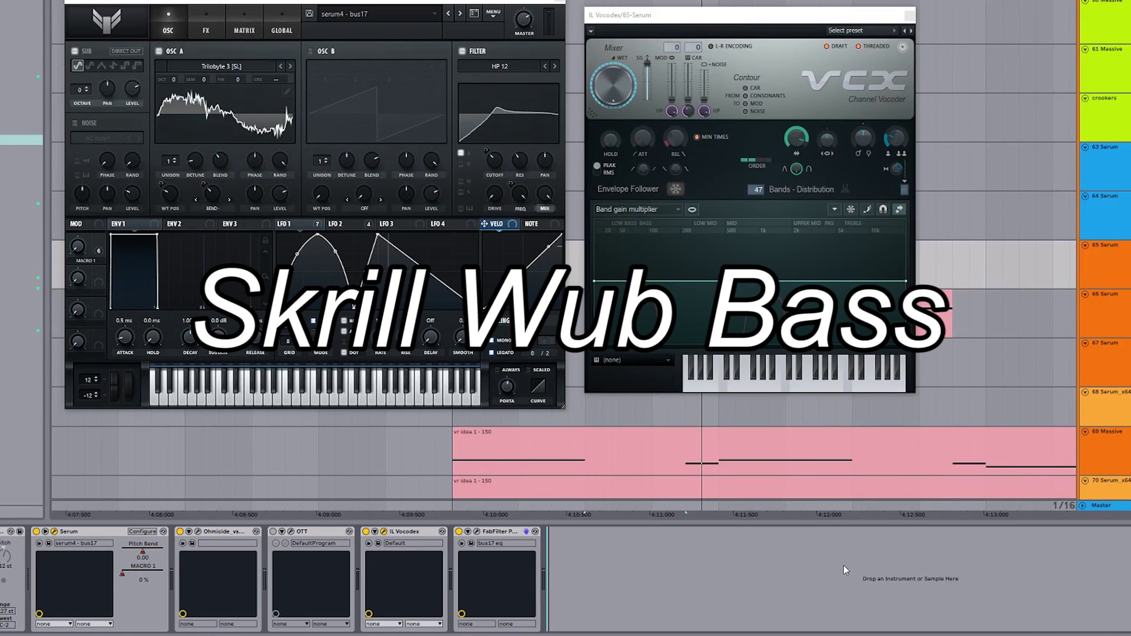
Step: Examine the effects chain of the serum4 - bus17 patch used for the Skrill Wub Bass
left_click(206, 23)
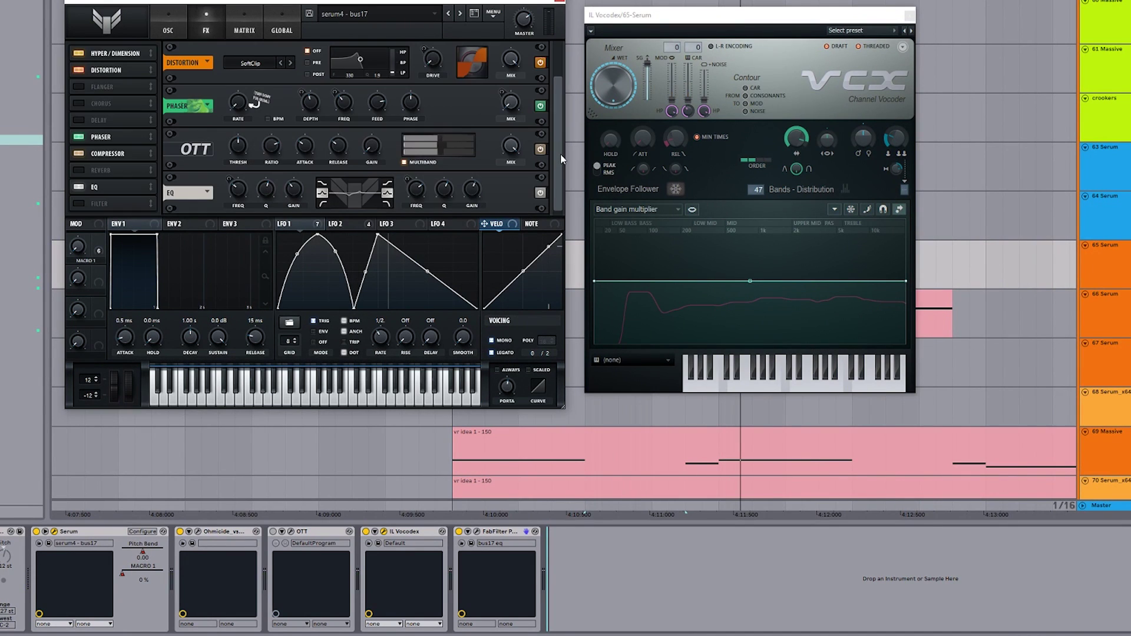
scroll(557, 84, "up", 2)
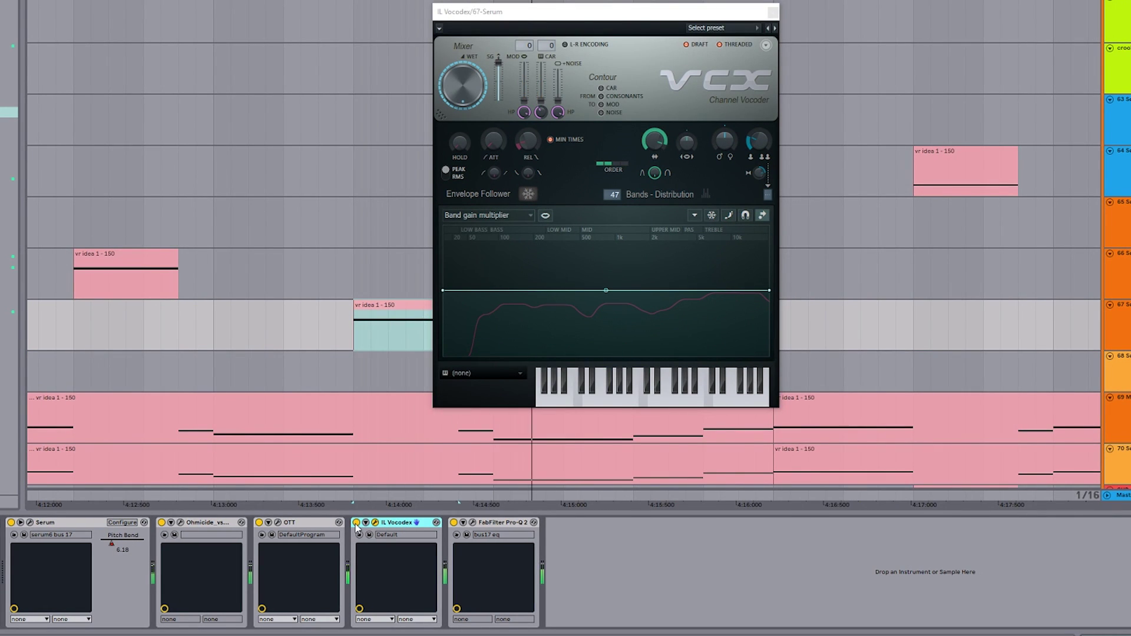
Step: Bypass and re-enable IL Vocodex on the 67 and 65 Serum tracks during playback to compare the sound
left_click(356, 523)
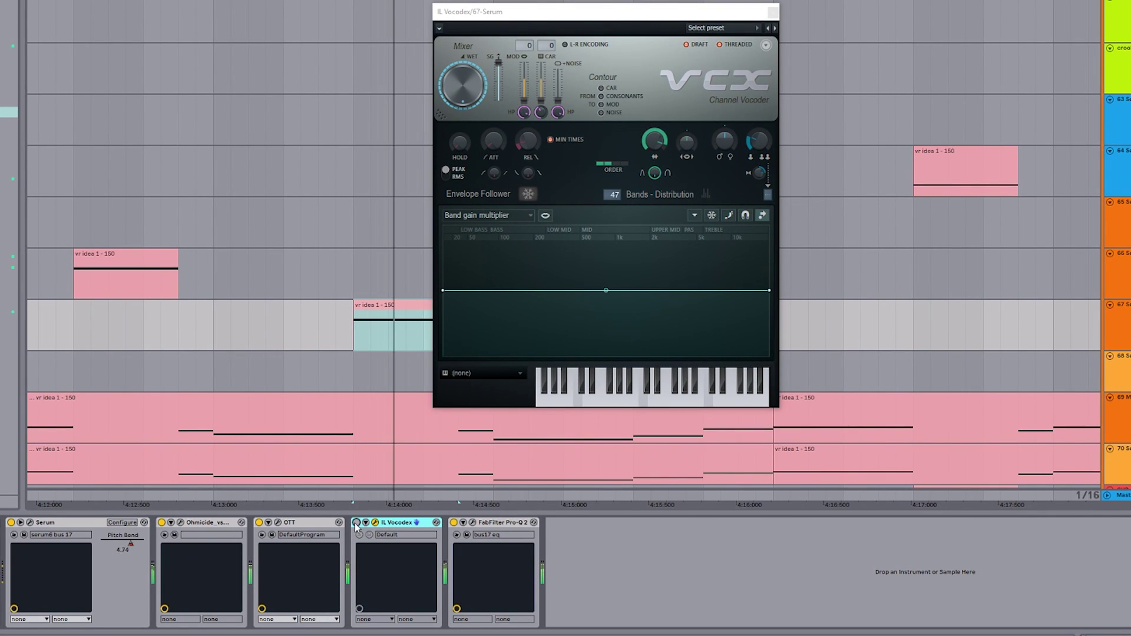
left_click(357, 523)
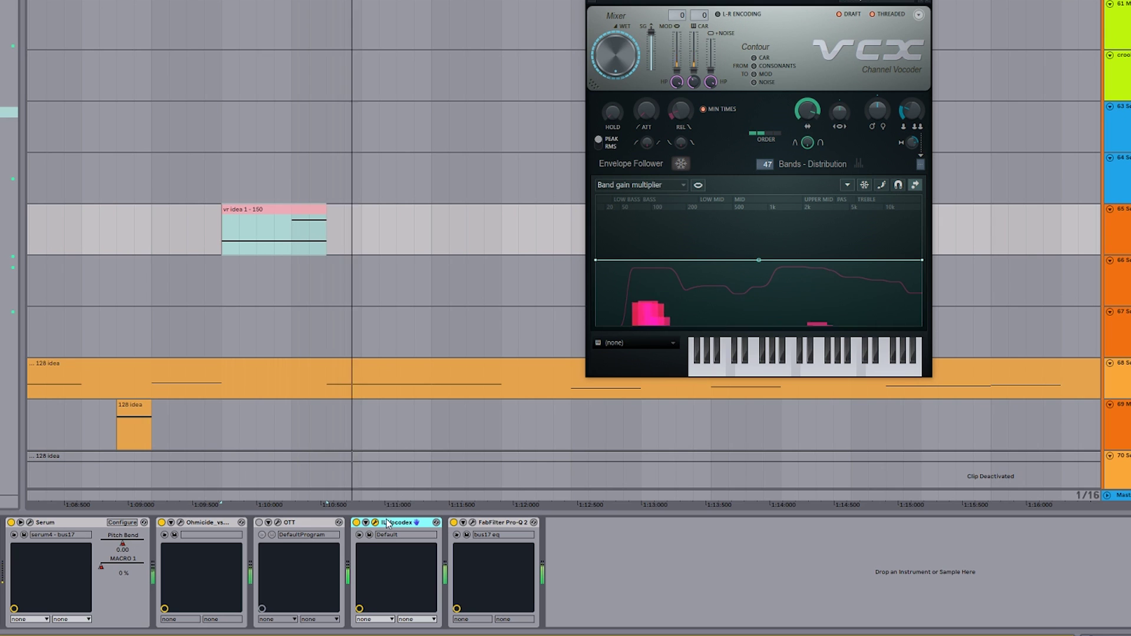
left_click(357, 524)
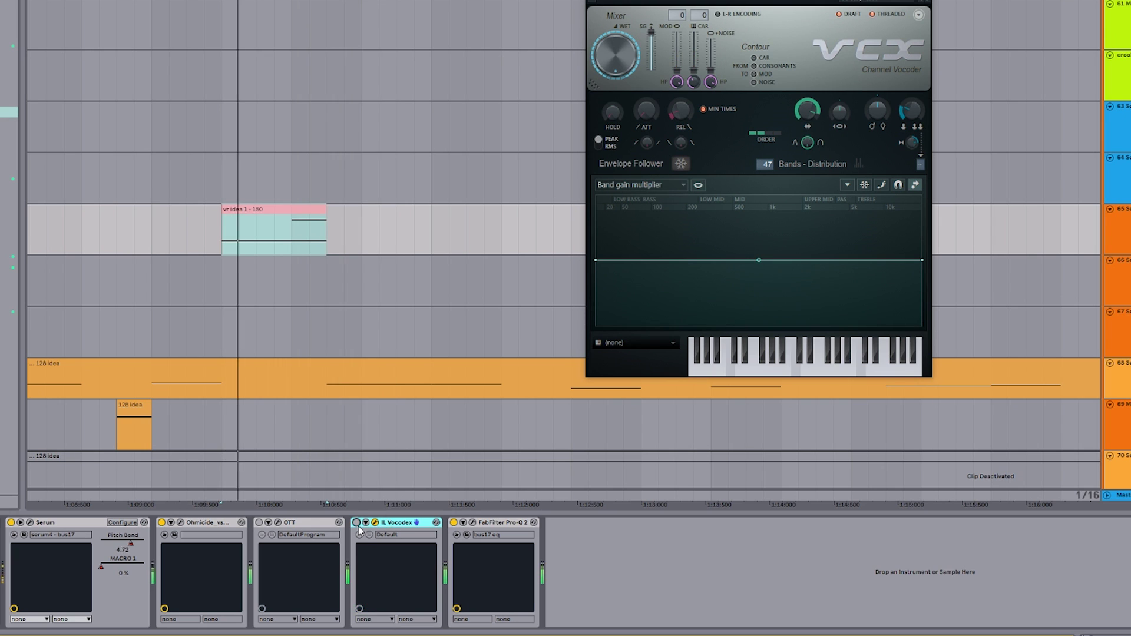
left_click(357, 523)
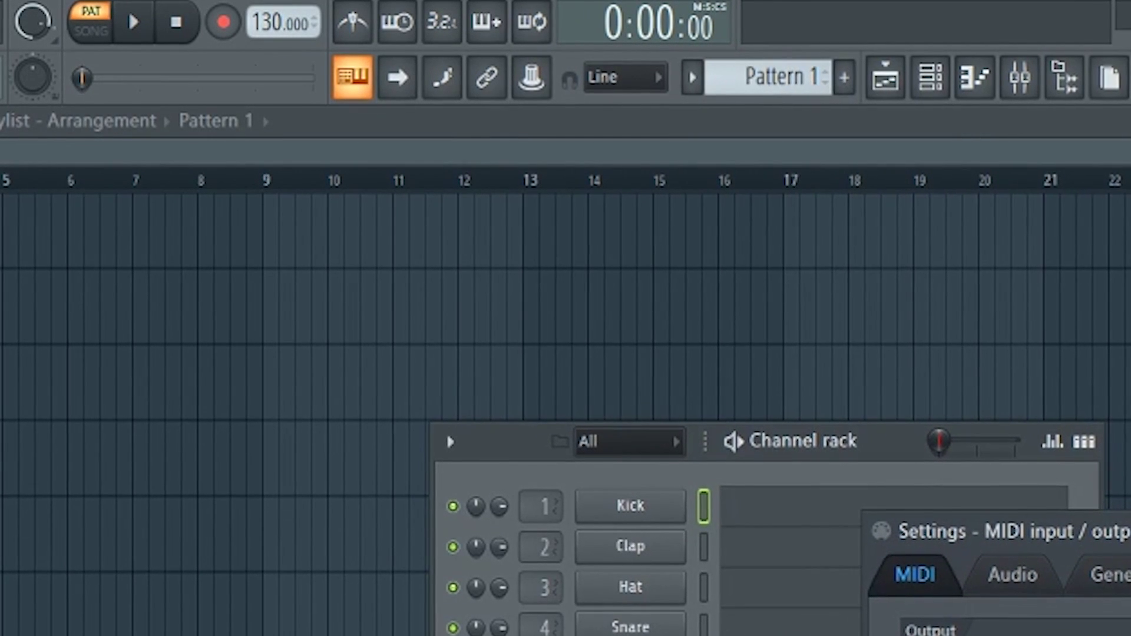
Step: Switch to FL Studio, lower the project tempo to 115 BPM and nudge it back upward
left_click_drag(276, 22, 269, 45)
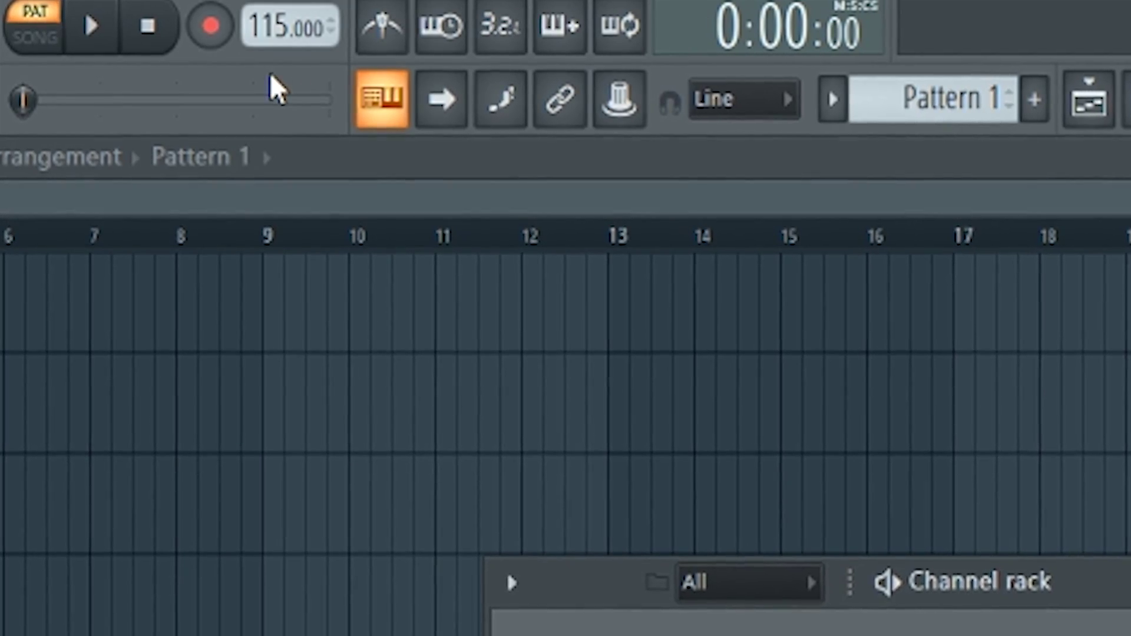
left_click_drag(286, 26, 286, 19)
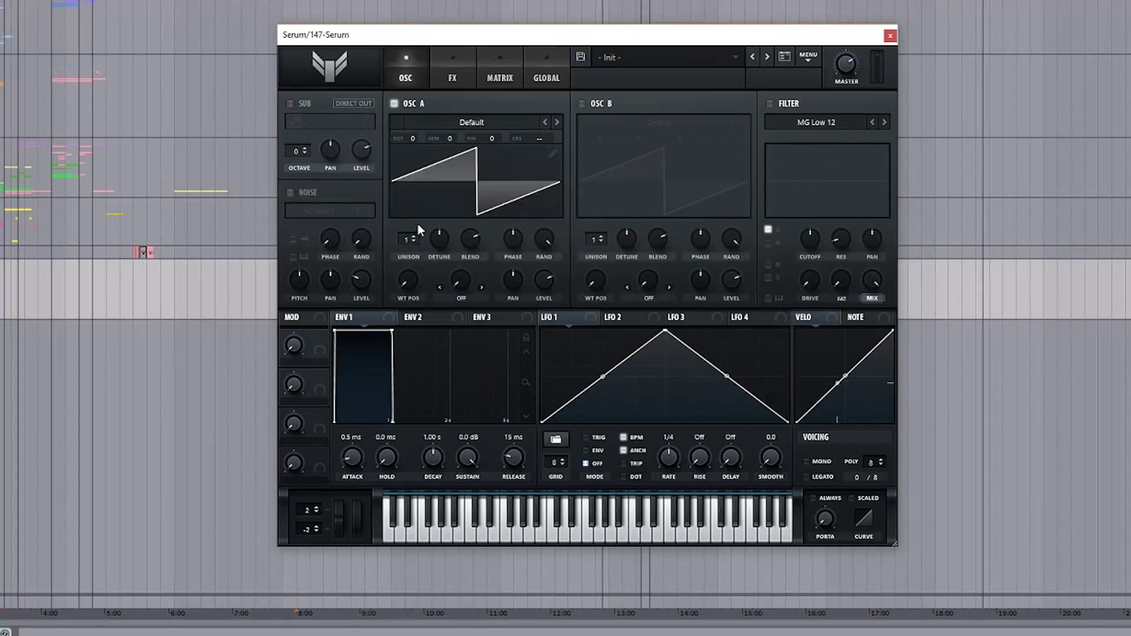
Step: Set oscillator A's unison to 16 voices in the Init patch and raise the filter cutoff slightly
left_click_drag(410, 239, 411, 200)
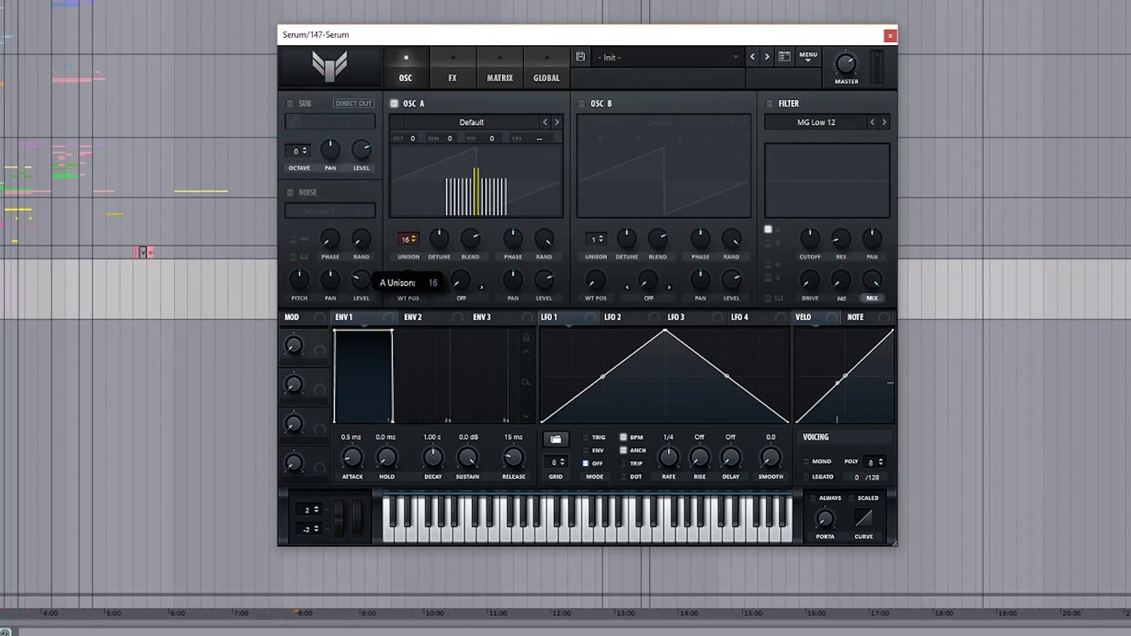
left_click_drag(535, 34, 432, 25)
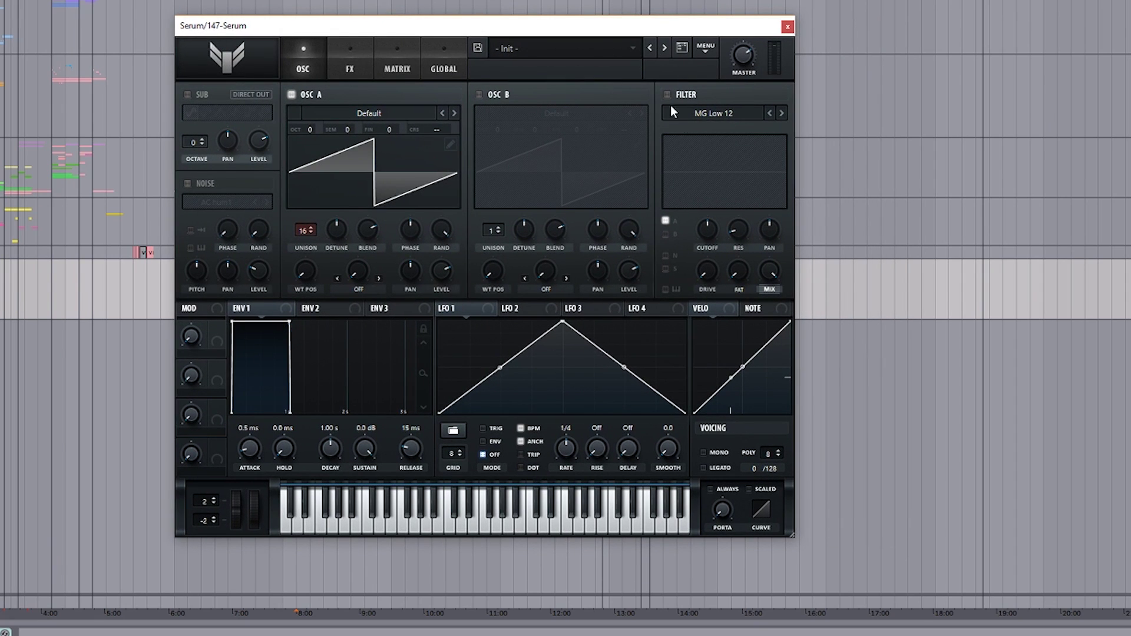
mouse_move(705, 241)
left_mouse_down()
mouse_move(704, 250)
mouse_move(704, 234)
left_mouse_up()
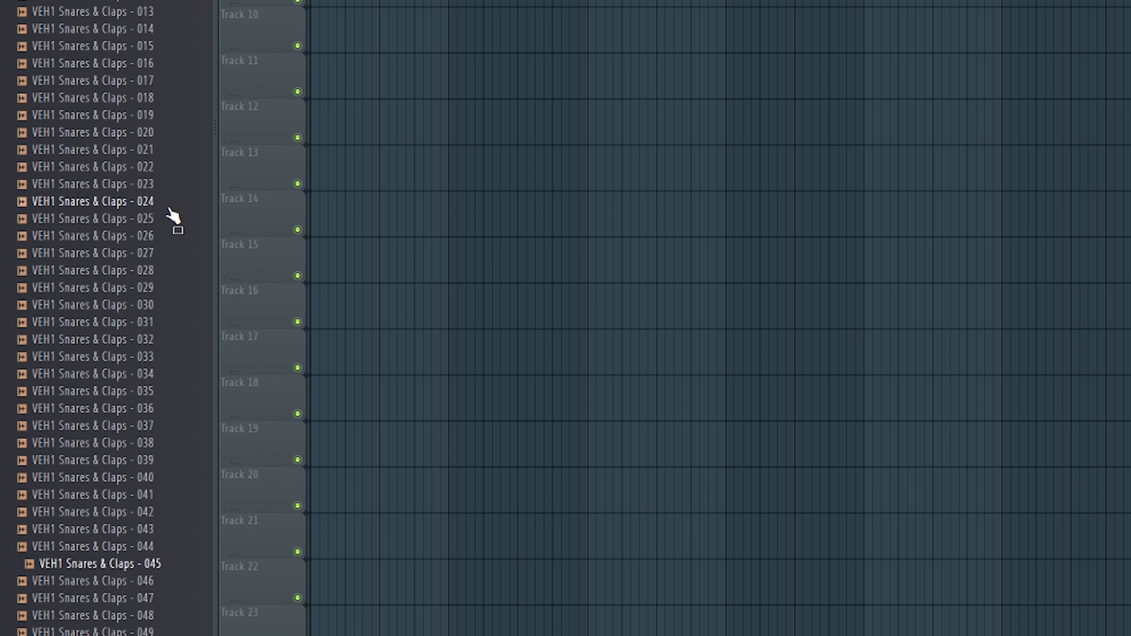
Step: Audition the VEH1 Snares & Claps samples one after another from 045 onward
key("Down")
key("Down")
key("Down")
key("Down")
key("Down")
key("Down")
key("Down")
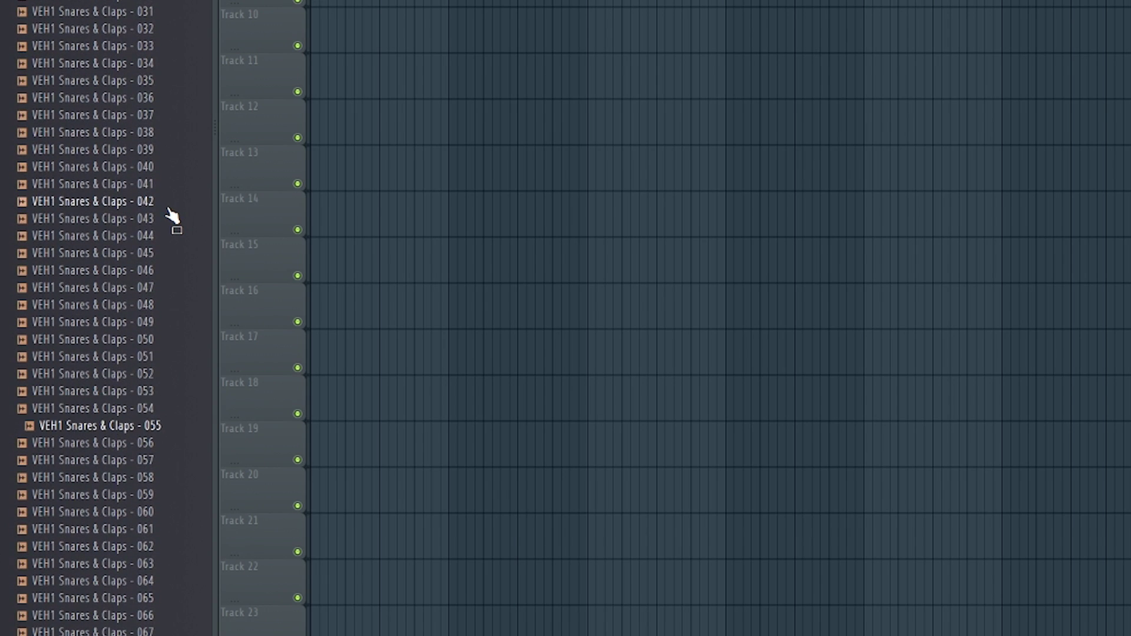
key("Down")
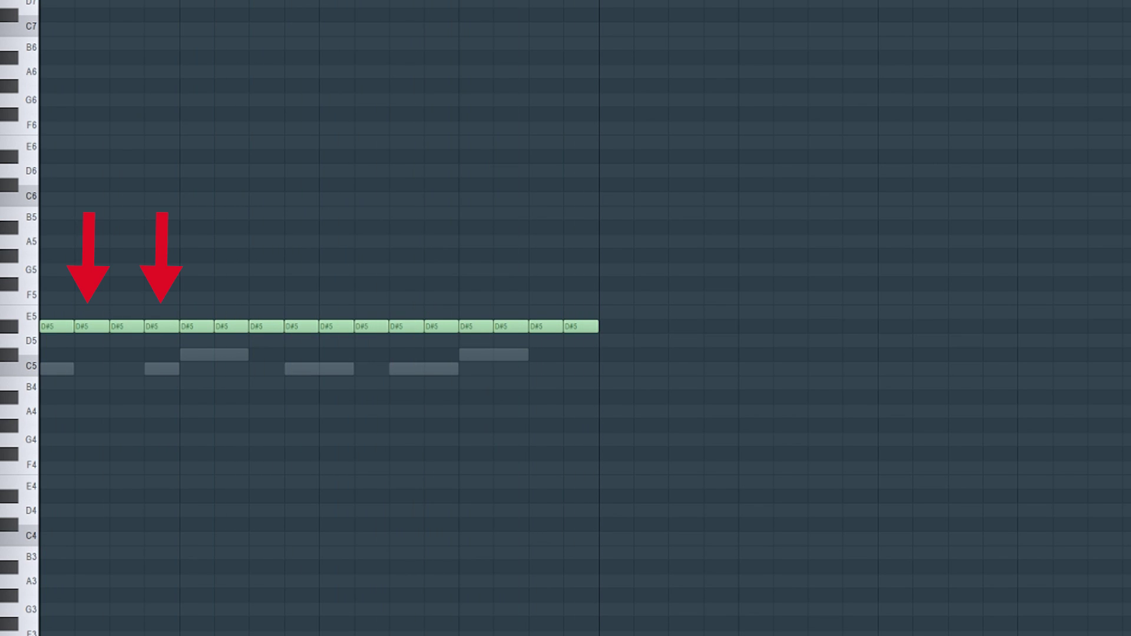
Step: Try the Shuffle quantizer template on the repeated D#5 notes during playback, cancel it and reopen the quantizer
key("alt+q")
left_click(1075, 212)
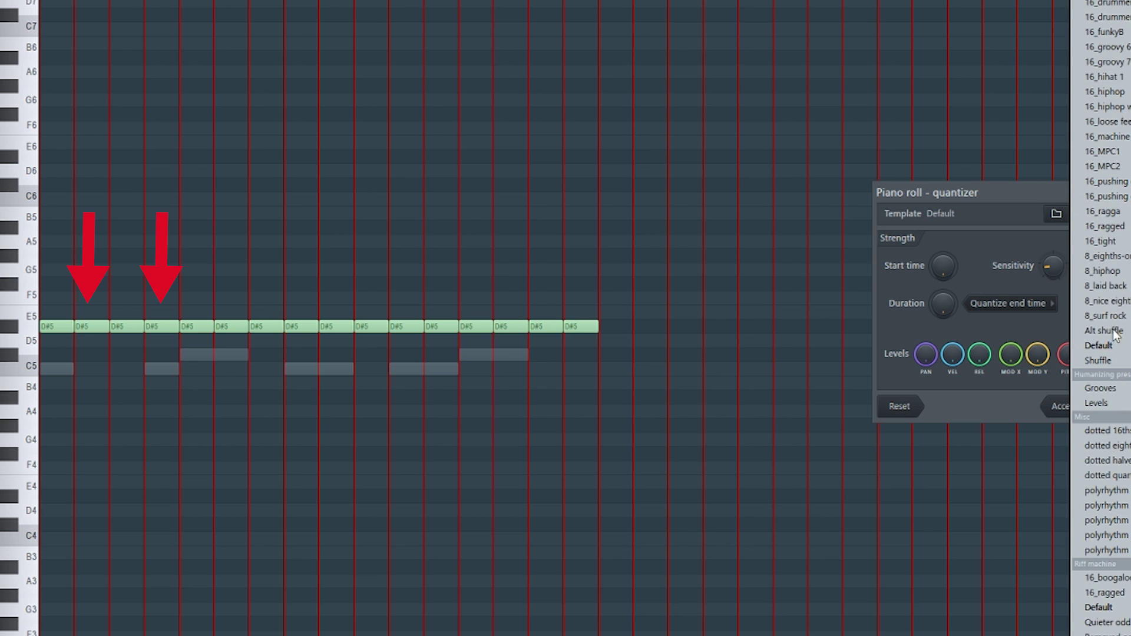
left_click(1090, 369)
key("space")
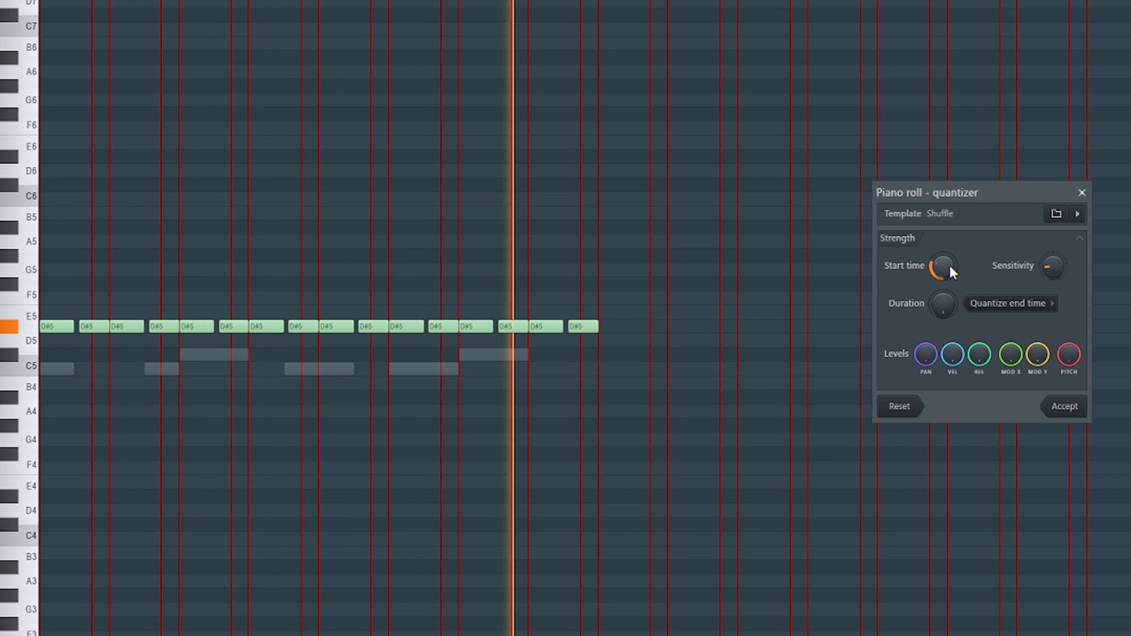
key("Escape")
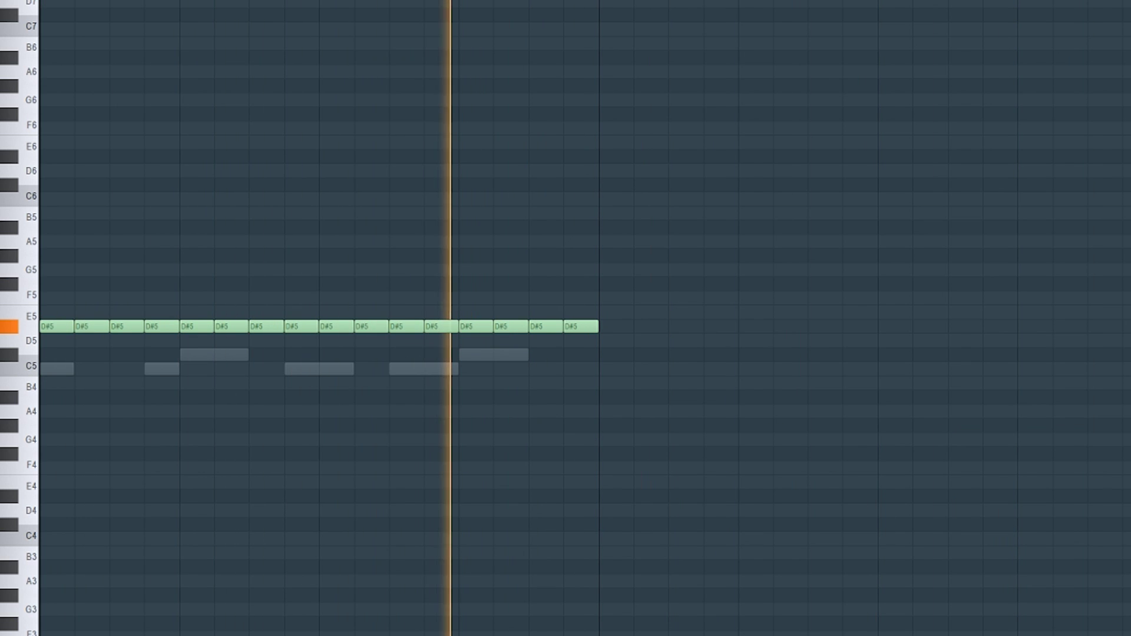
key("alt+q")
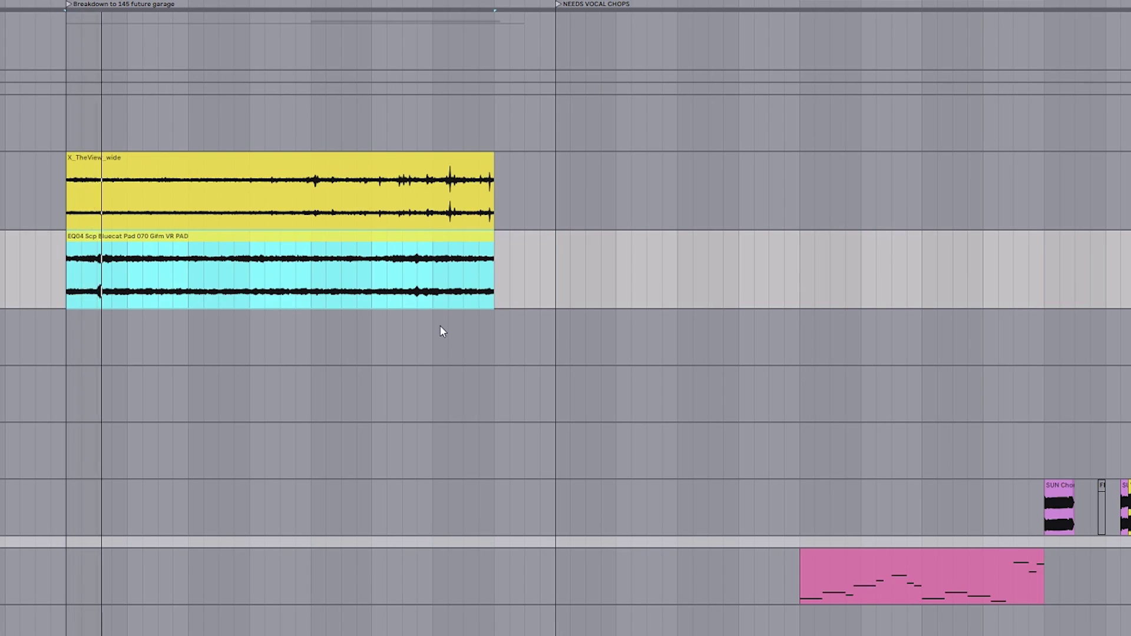
Step: Examine the breakdown's pad clips and the chopped SUN and YOU Chorusmain1 vocal clips in the arrangement
left_click(441, 328)
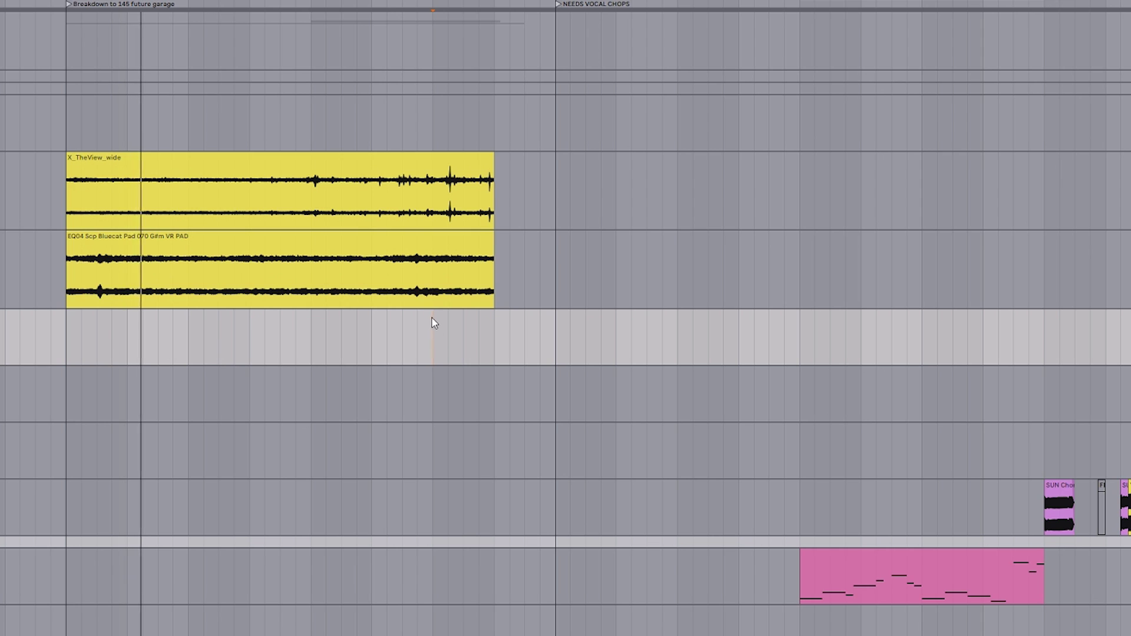
scroll(391, 275, "down", 10)
left_click(367, 501)
left_click(364, 433)
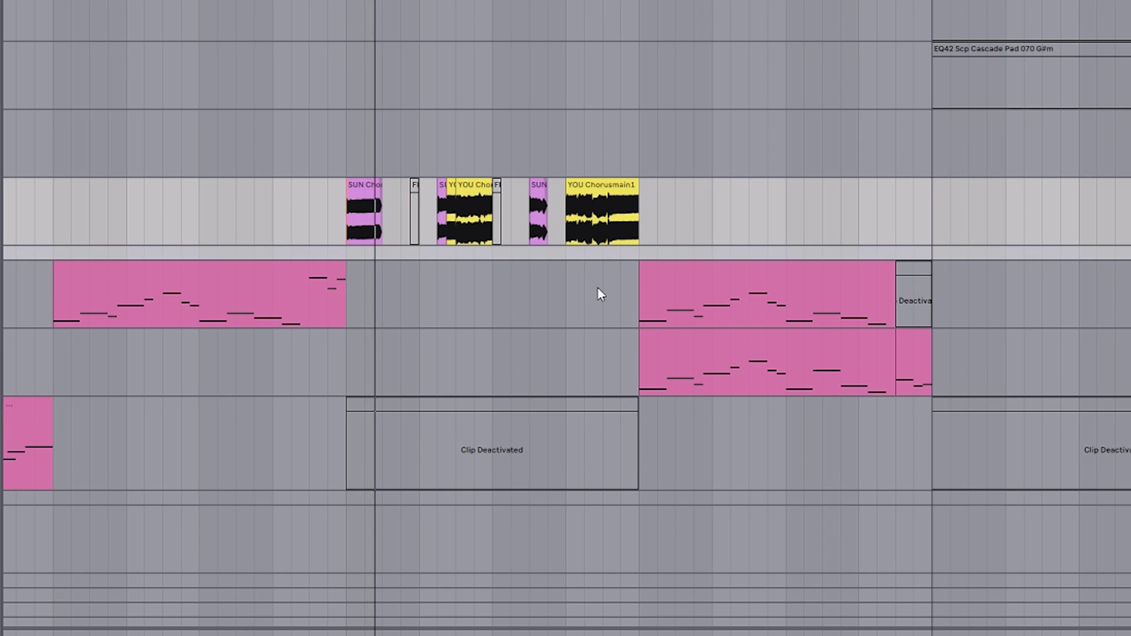
scroll(596, 287, "up", 3)
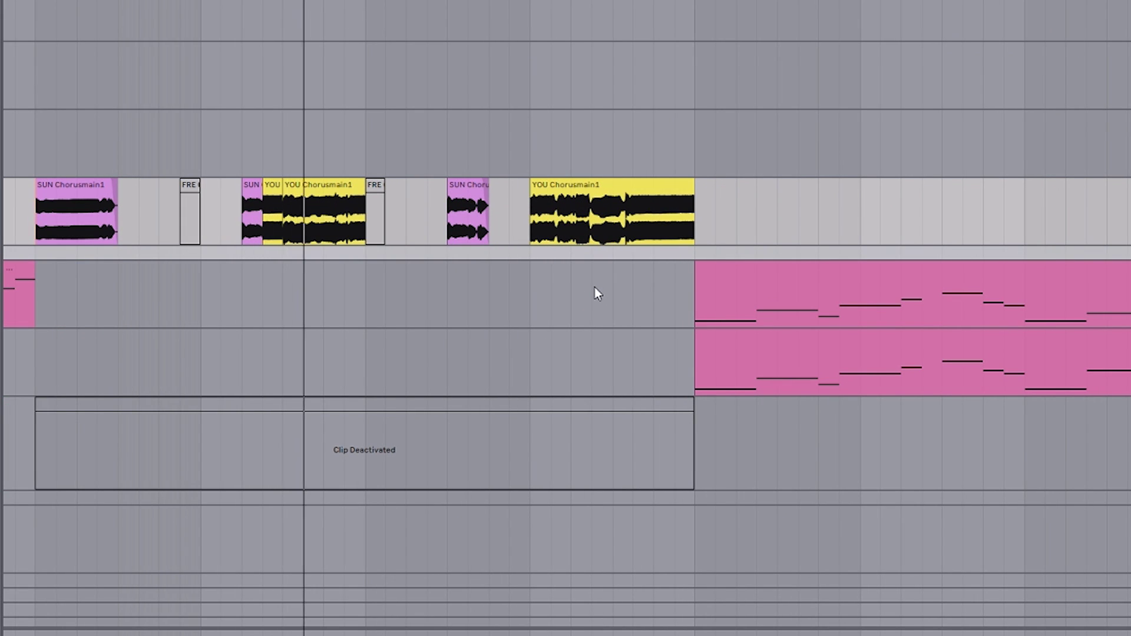
scroll(595, 287, "down", 3)
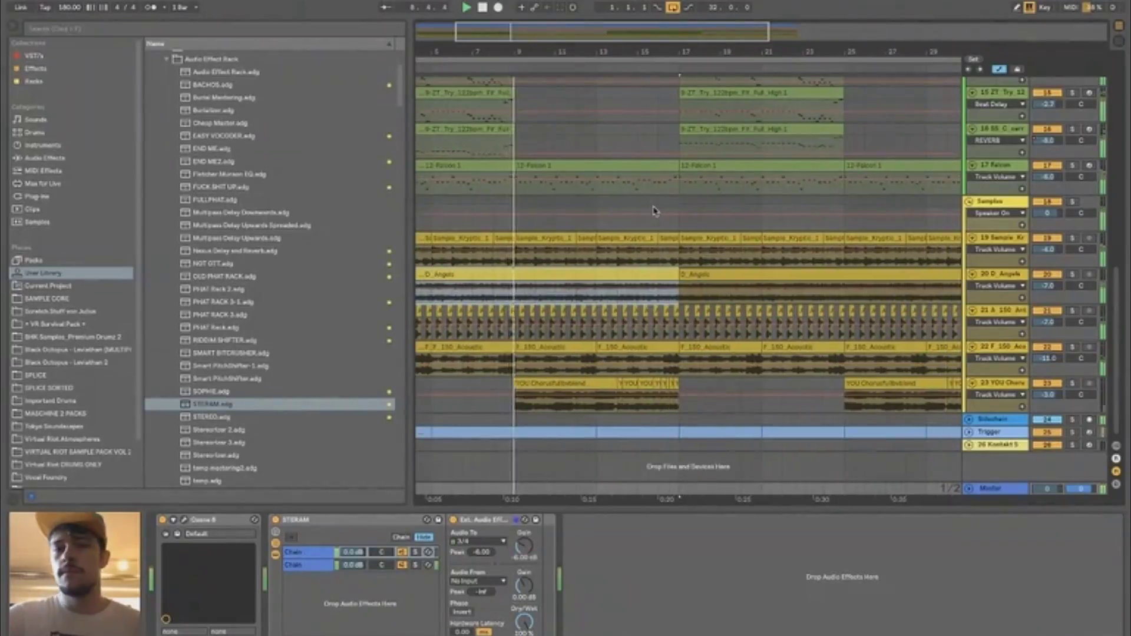
scroll(654, 211, "up", 5)
scroll(654, 211, "down", 5)
scroll(654, 210, "left", 2)
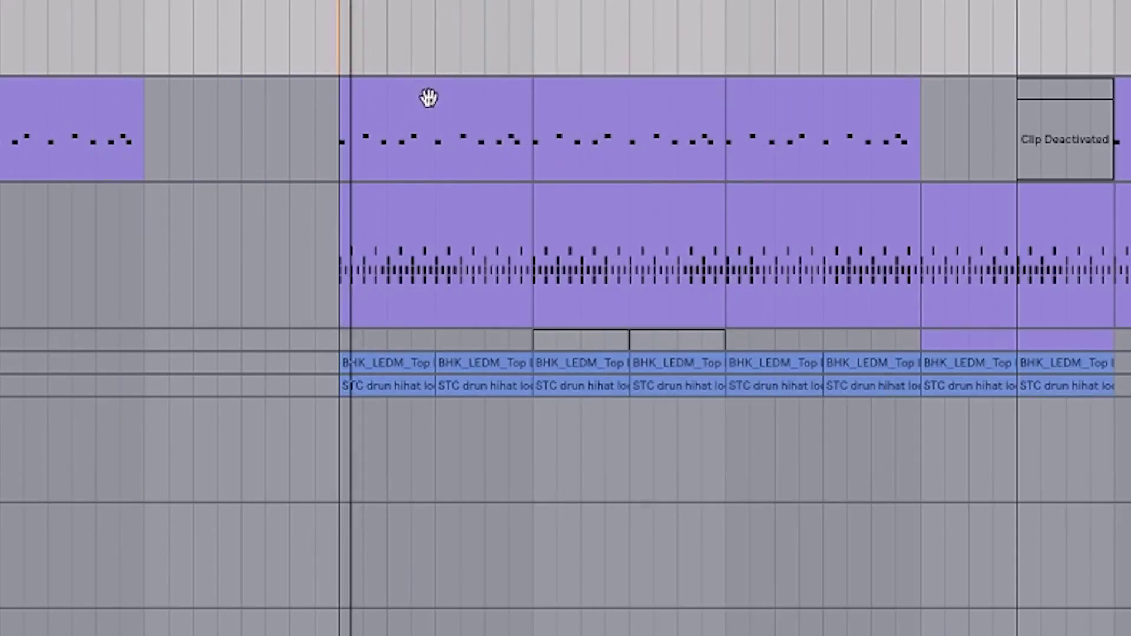
scroll(587, 188, "up", 3)
scroll(442, 187, "down", 2)
left_click(882, 237)
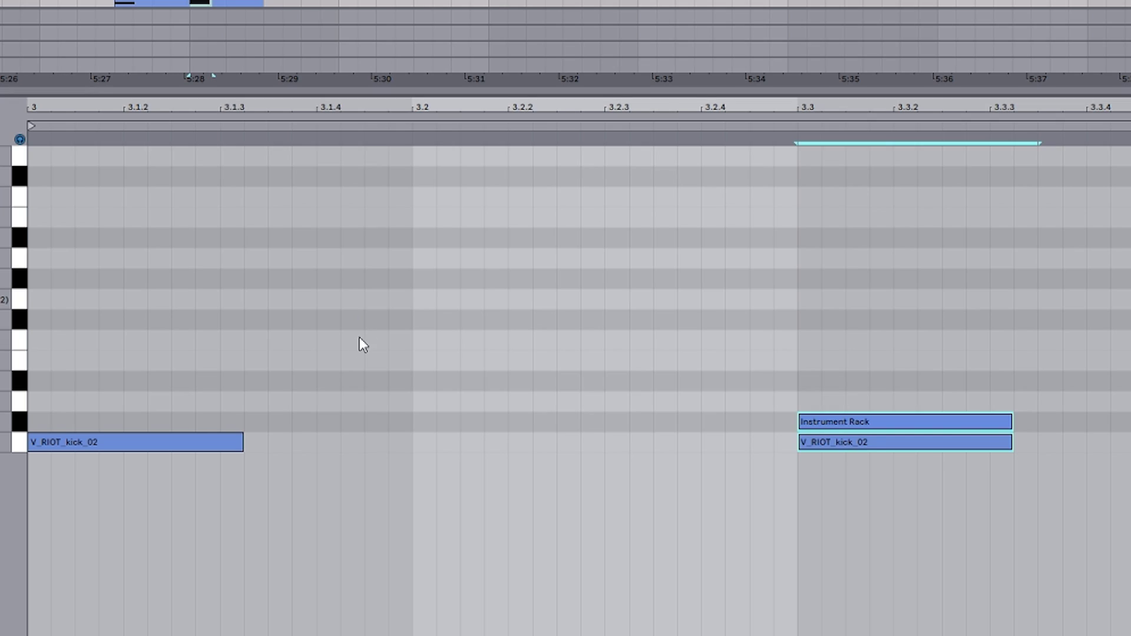
Step: Select the V_RIOT_kick_02 note at the start of bar 3 and the layered notes at 3.3 to examine the pattern
left_click_drag(357, 343, 244, 472)
left_click_drag(1089, 401, 977, 486)
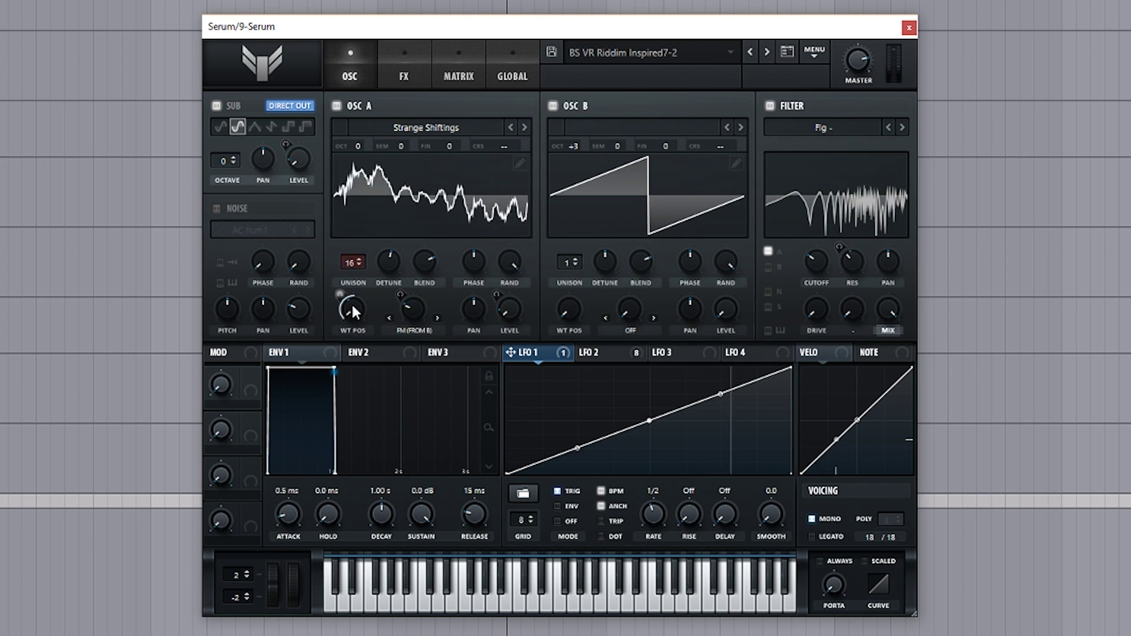
Step: Examine the LFO 1 and LFO 2 shapes and LFO 2's modulation destinations in the BS VR Riddim Inspired7-2 patch
mouse_move(351, 308)
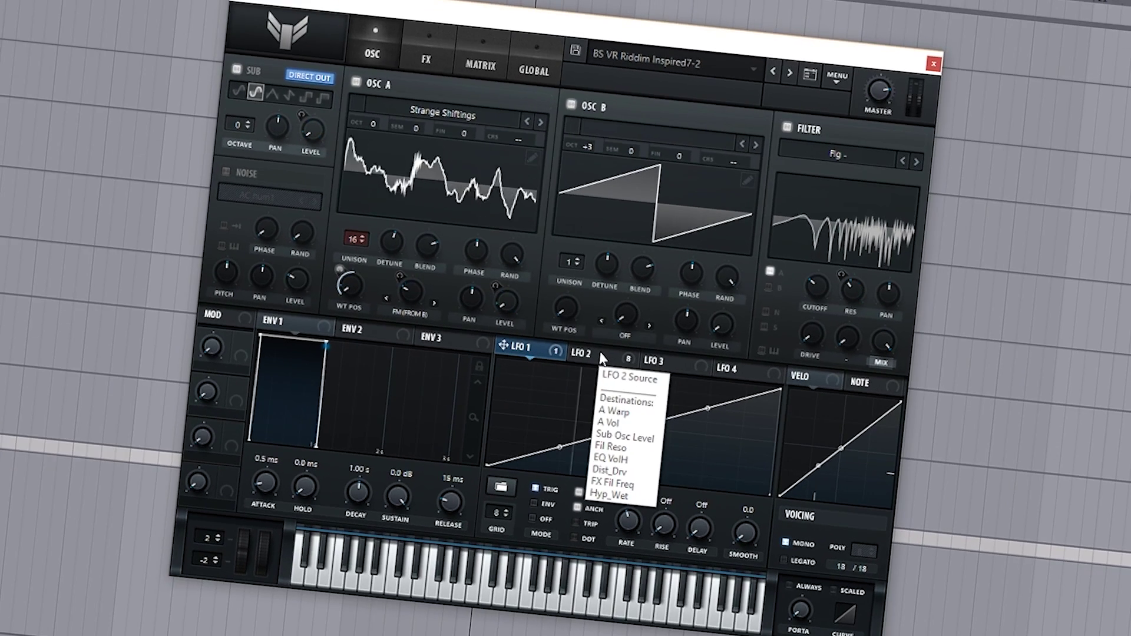
left_click(613, 350)
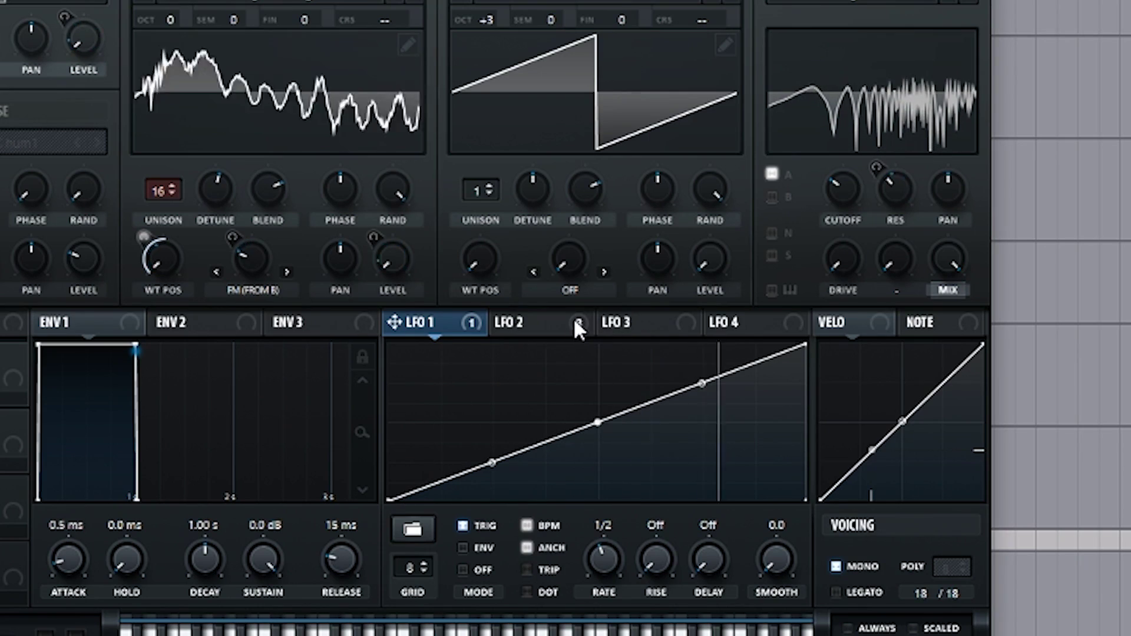
left_click(624, 350)
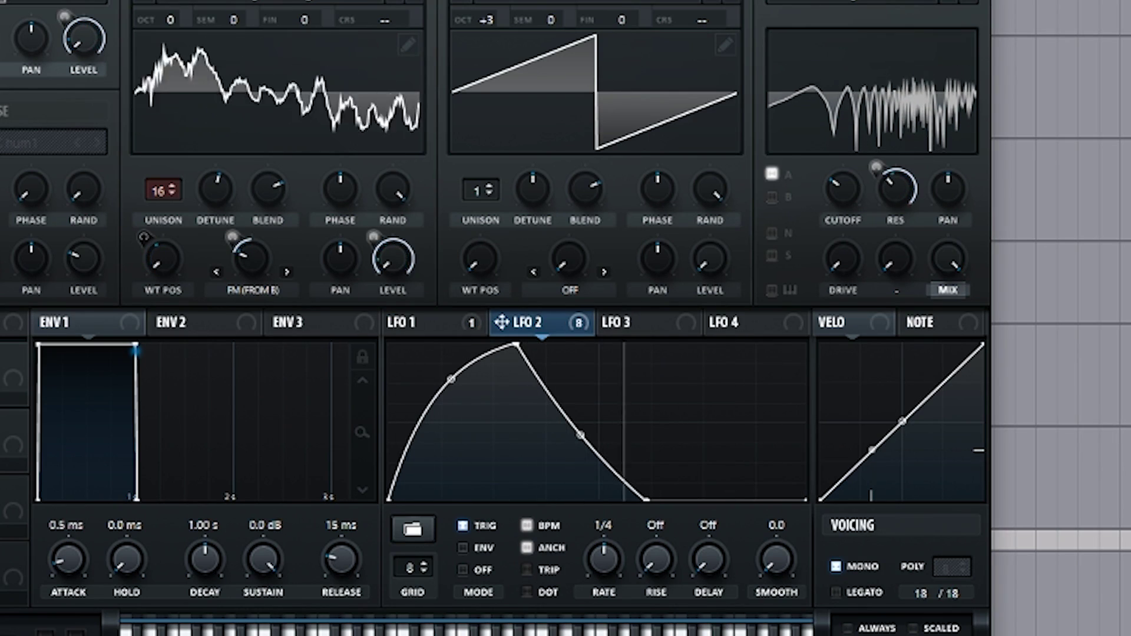
left_click(446, 322)
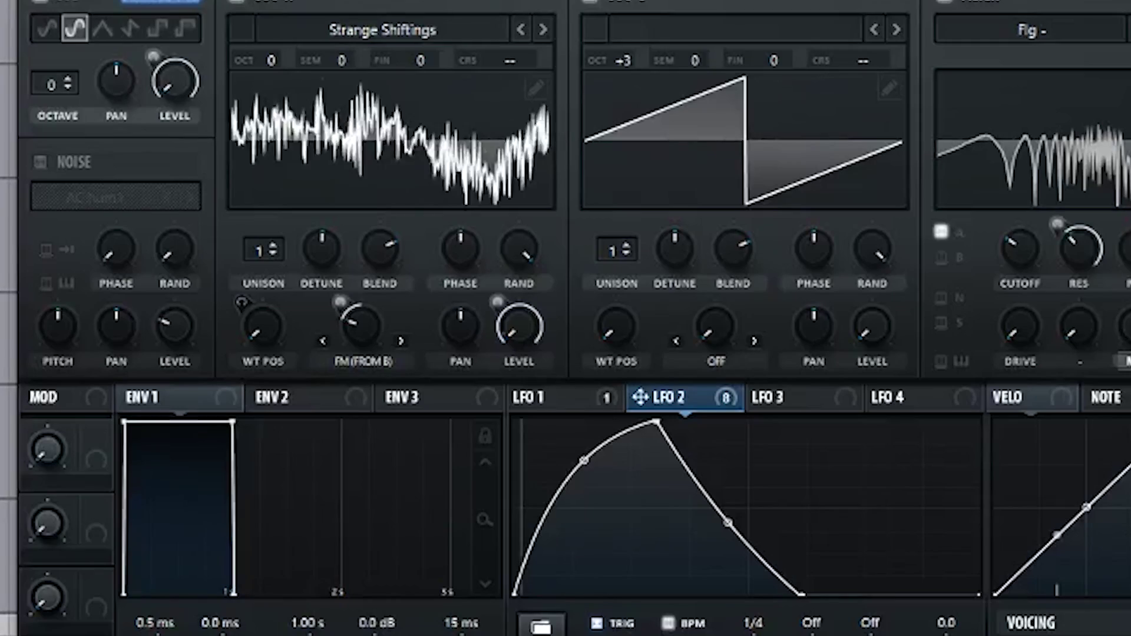
Step: Set the unison of the Strange Shiftings oscillator to 16 voices
left_click_drag(318, 266, 262, 212)
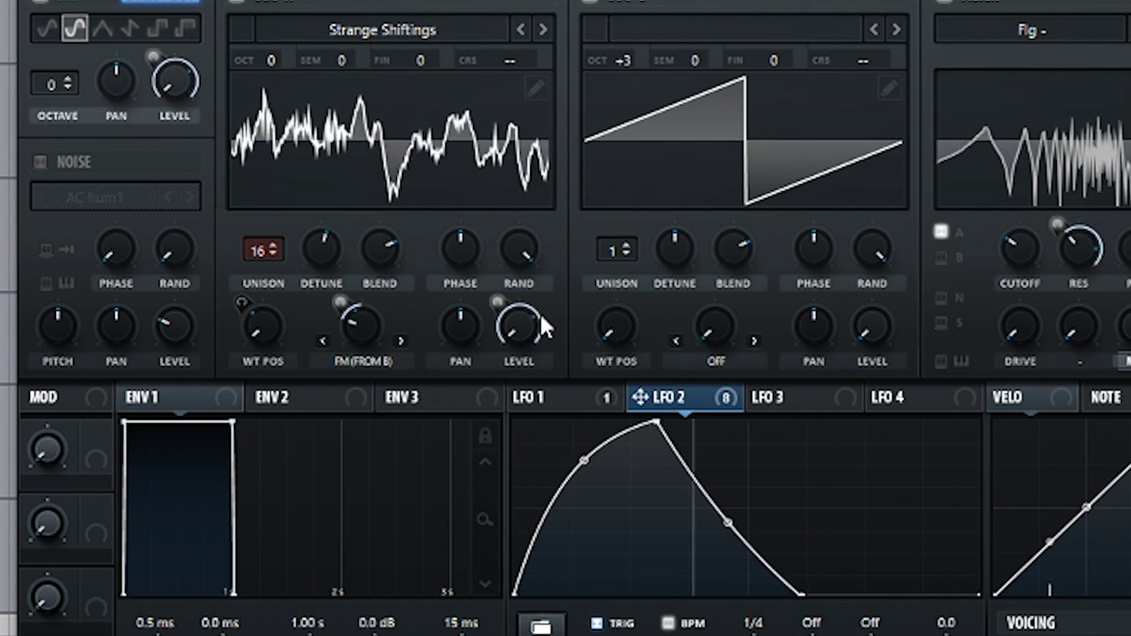
mouse_move(541, 317)
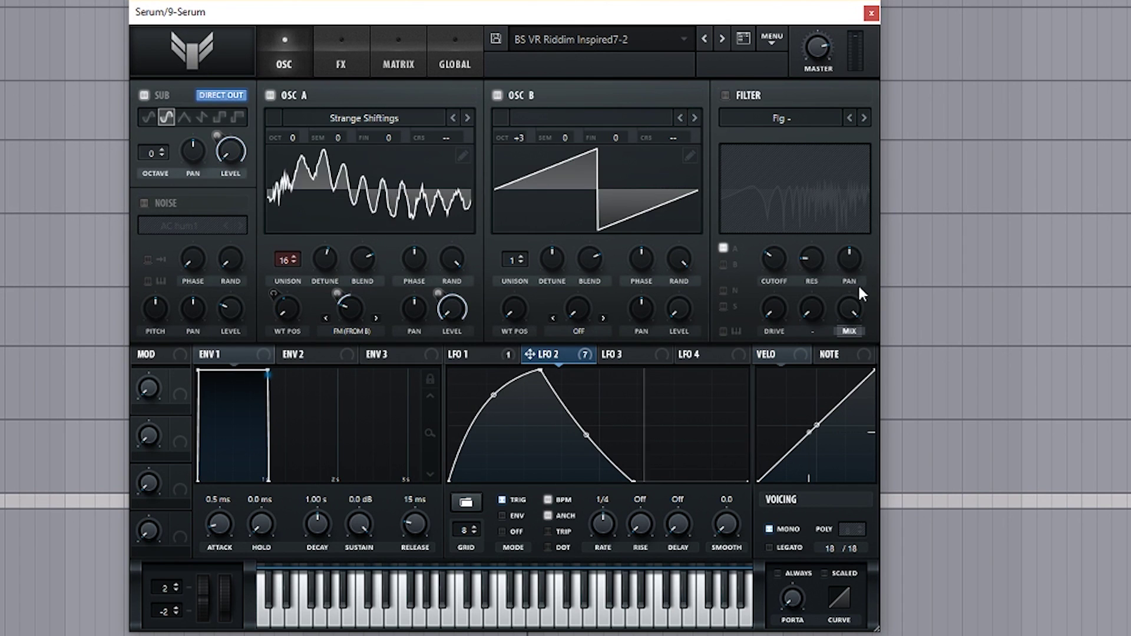
Step: Enable the filter and modulate its resonance with LFO 2
left_click(725, 96)
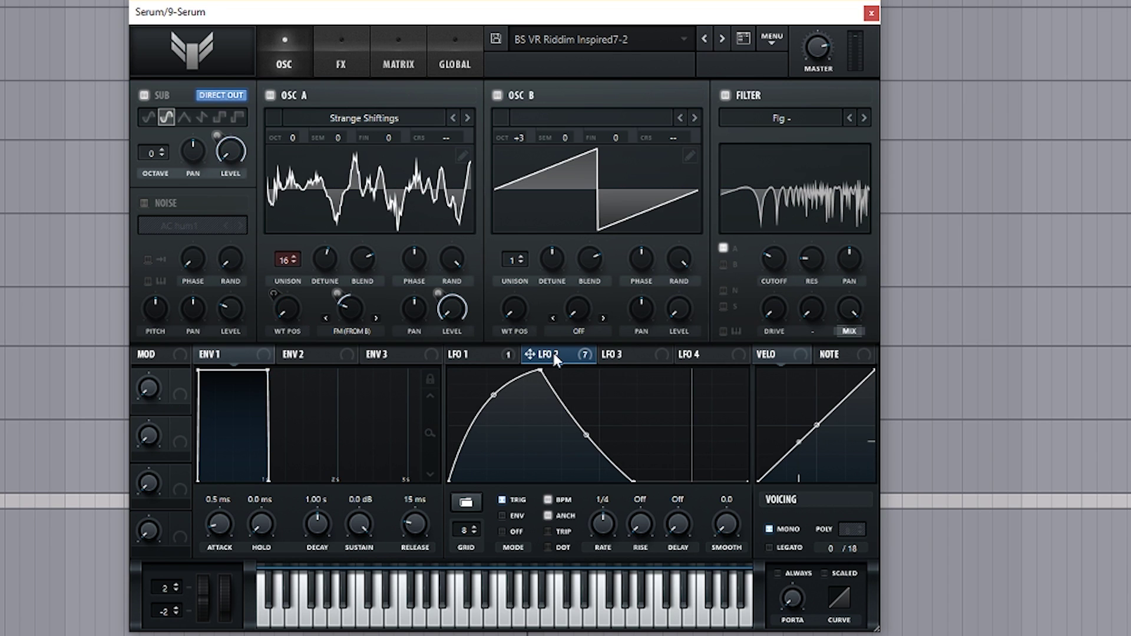
left_click_drag(807, 269, 808, 264)
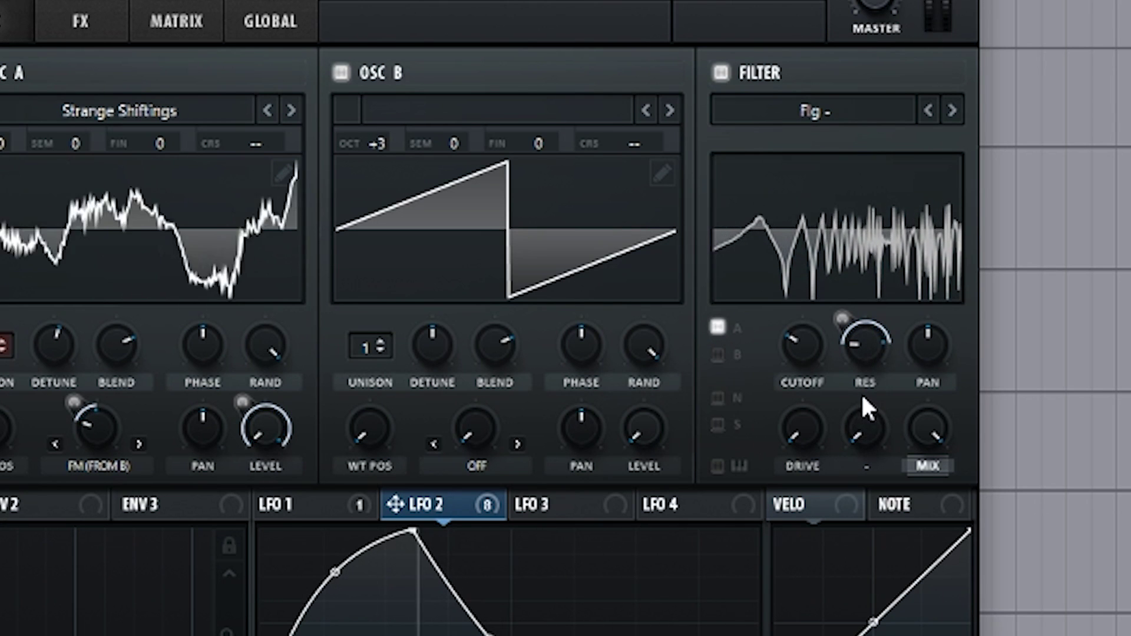
mouse_move(866, 346)
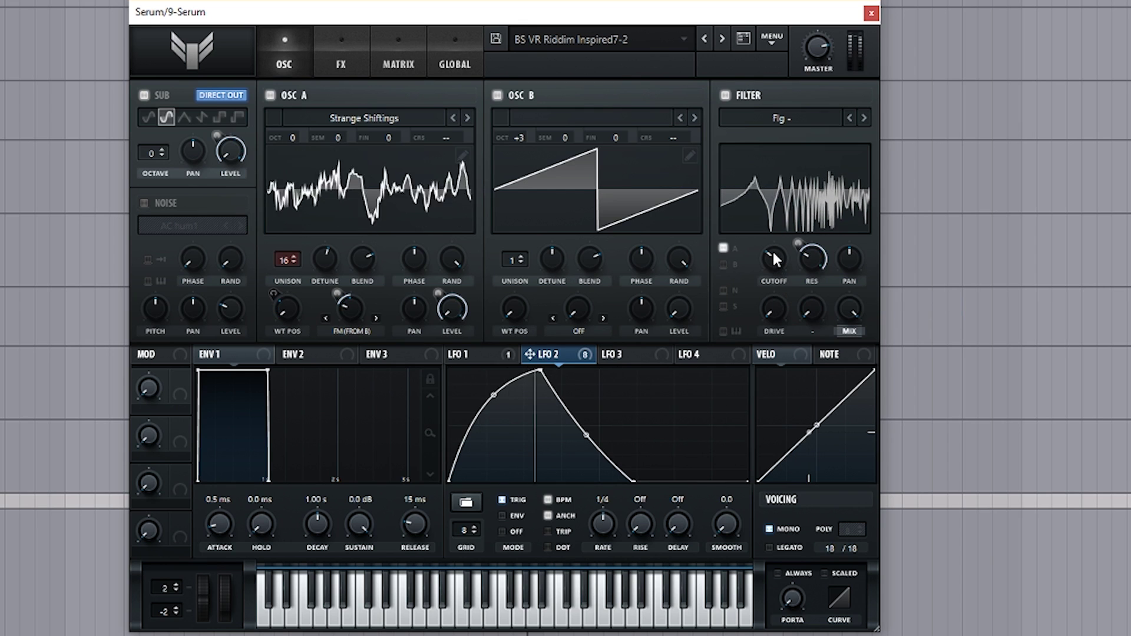
Step: Enable keyboard tracking on the Flg filter in the BS VR Riddim Inspired7-2 patch
mouse_move(813, 279)
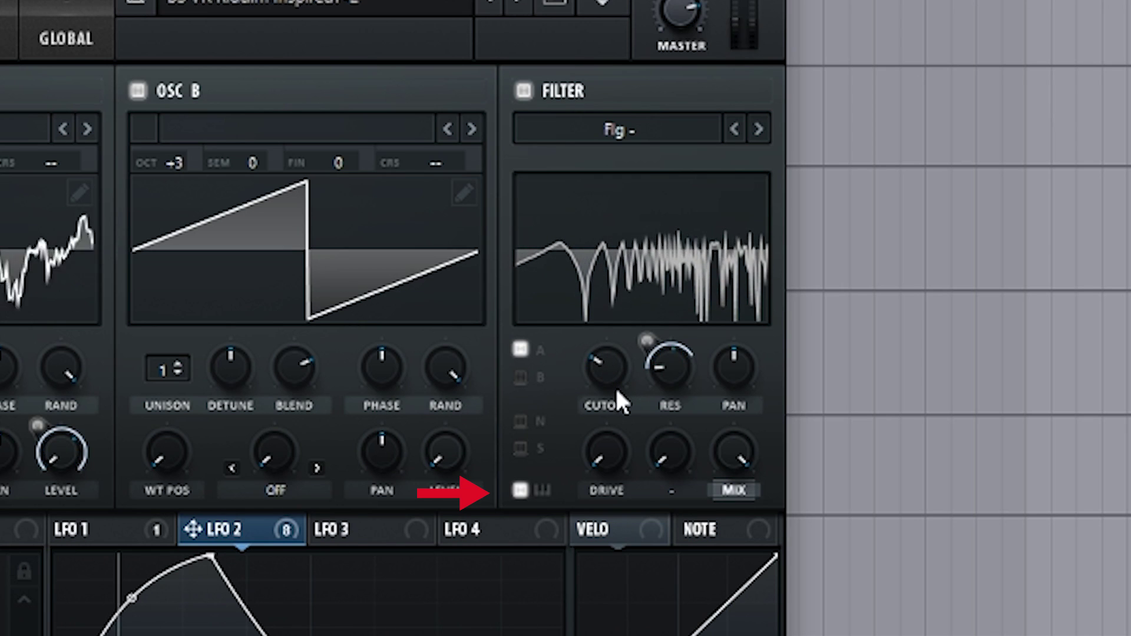
mouse_move(780, 271)
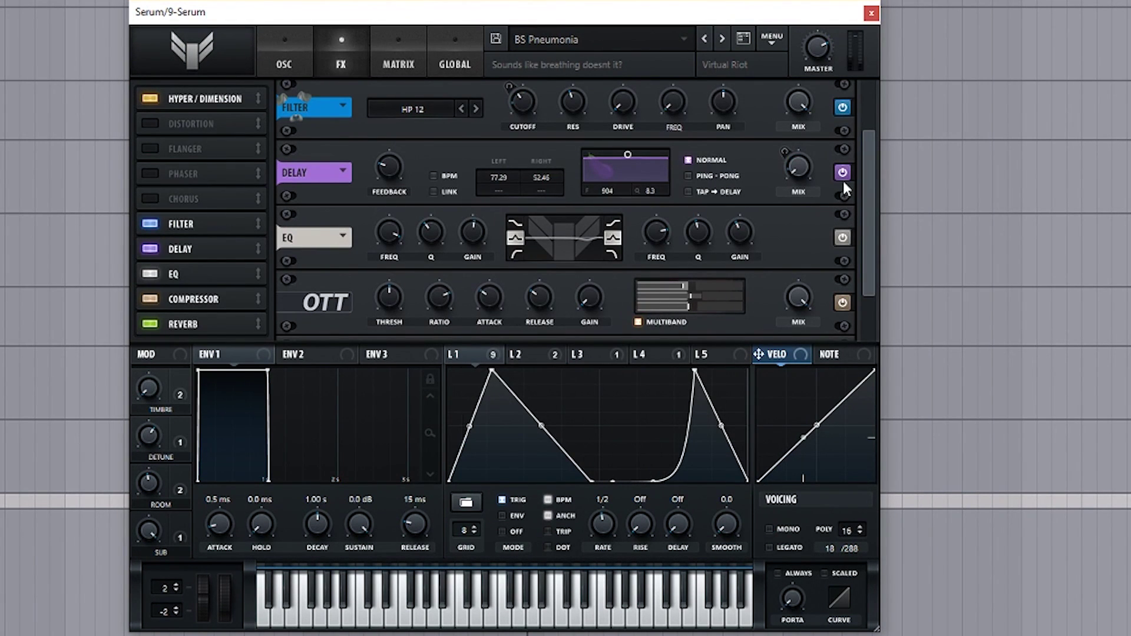
Step: Compare the BS Pneumonia and BS Riddim Classic patches with their delay effect bypassed and enabled
left_click(841, 174)
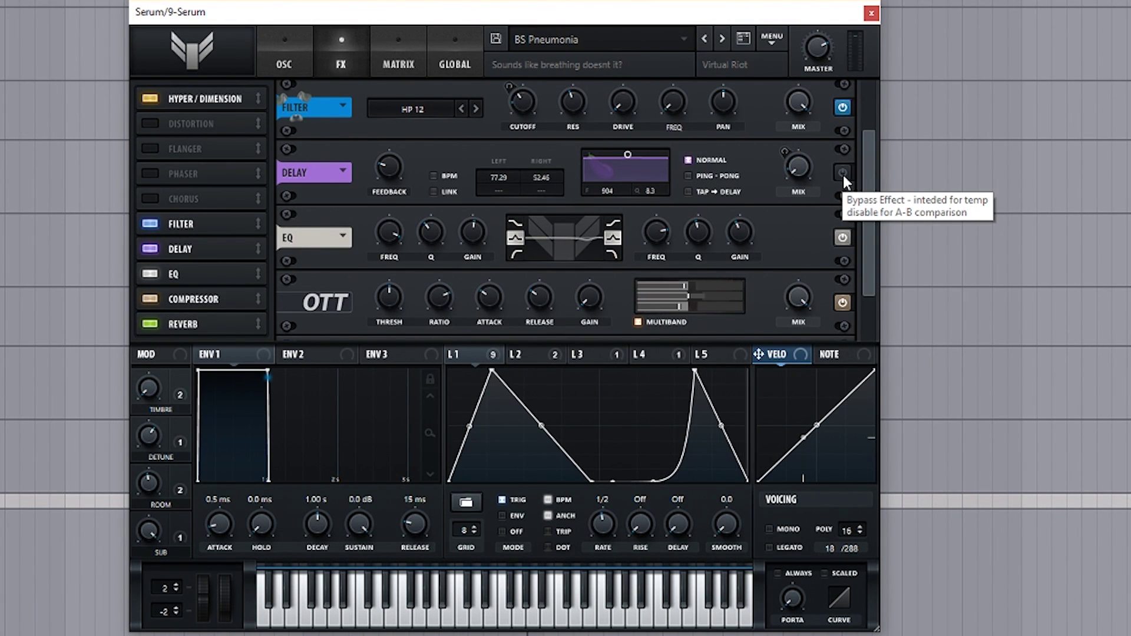
left_click(843, 173)
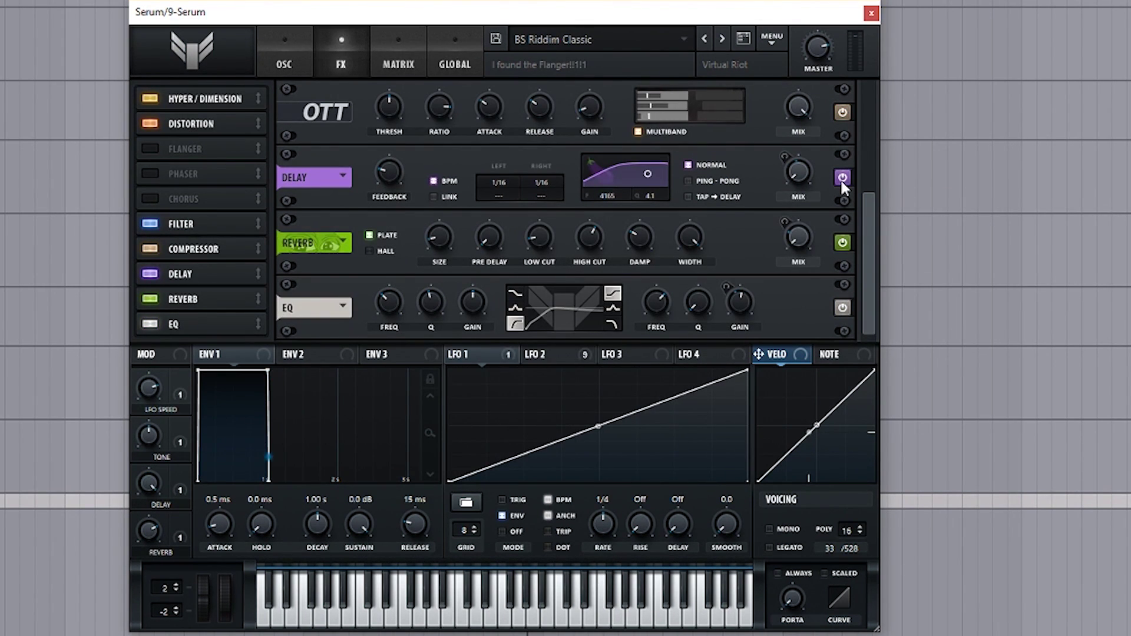
left_click(841, 180)
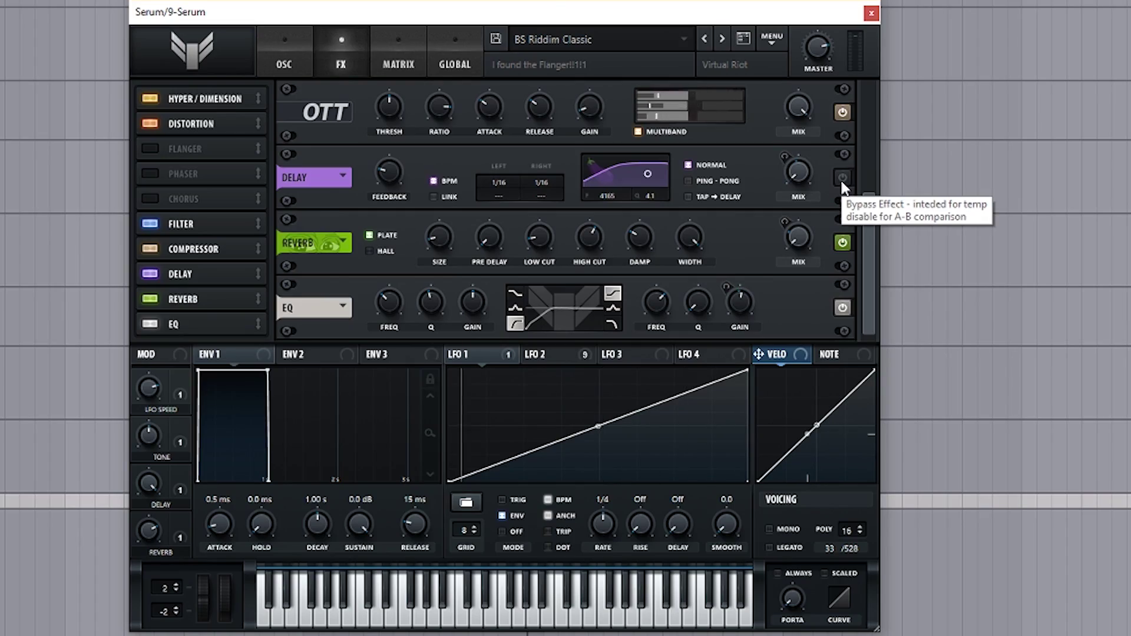
left_click(840, 178)
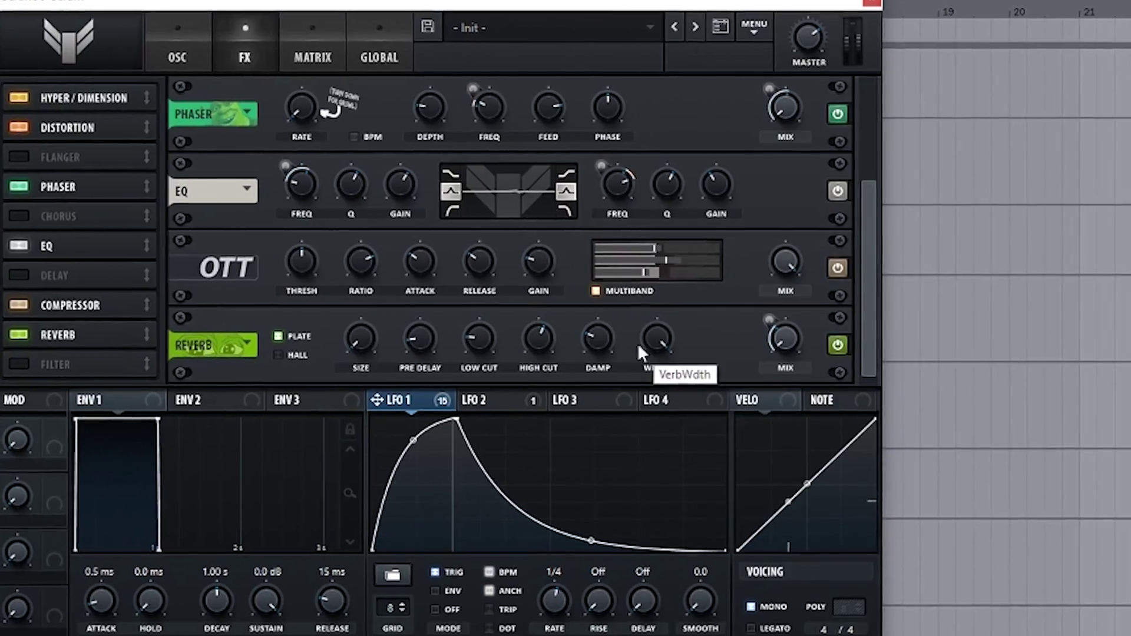
Step: Raise the Basic Shapes oscillator B's octave to +2 and lower it again to vary the FM sound
left_click(178, 53)
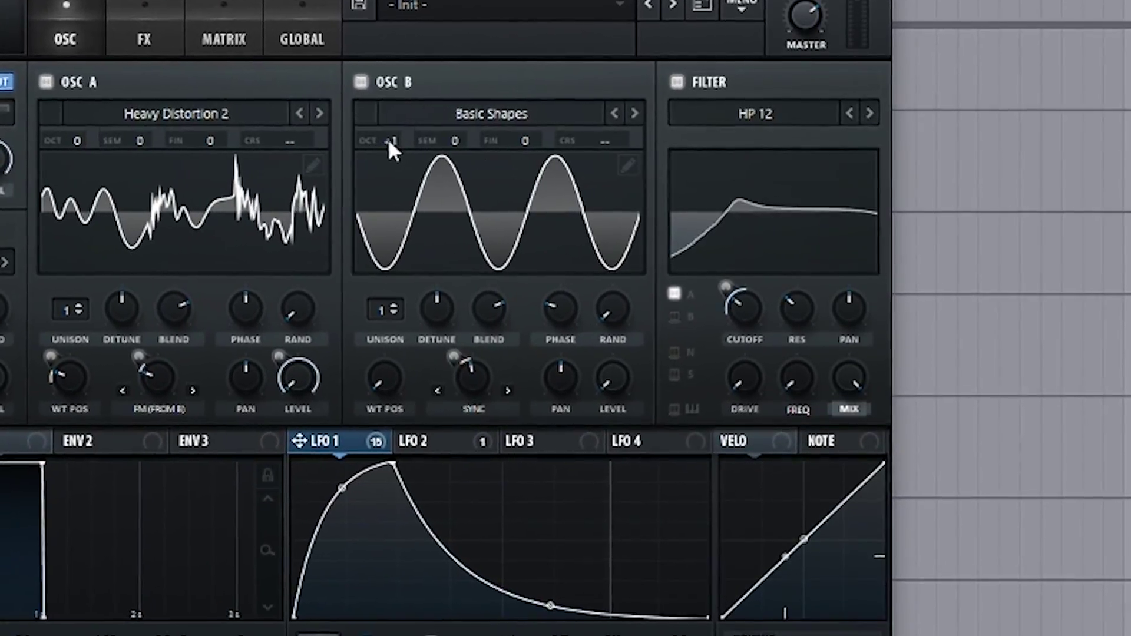
left_click_drag(389, 144, 391, 124)
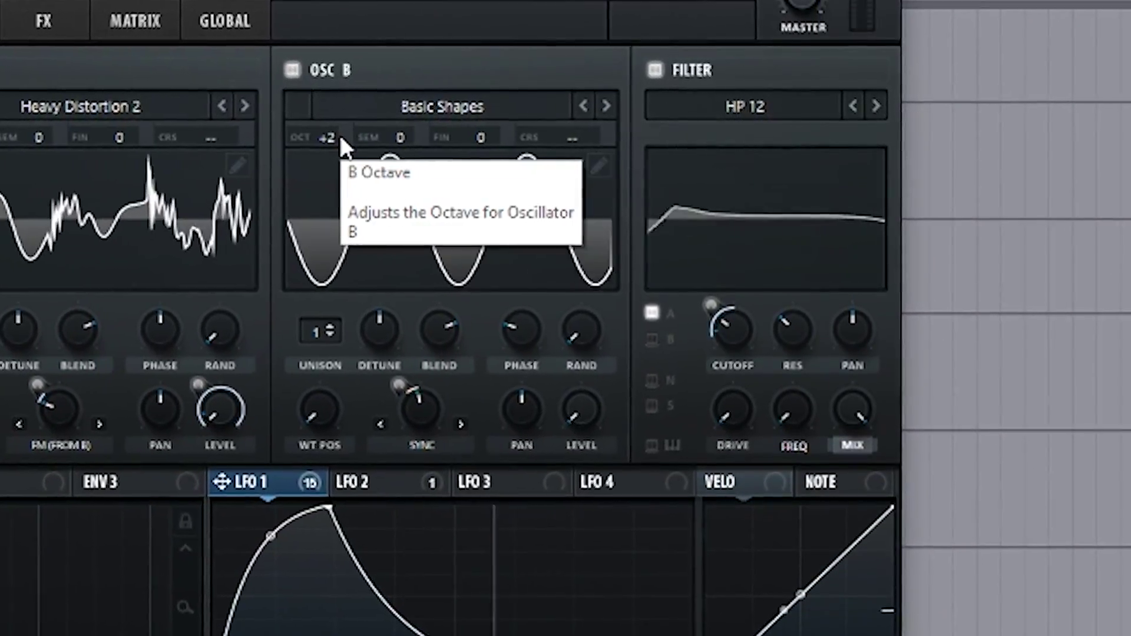
left_click_drag(334, 141, 324, 169)
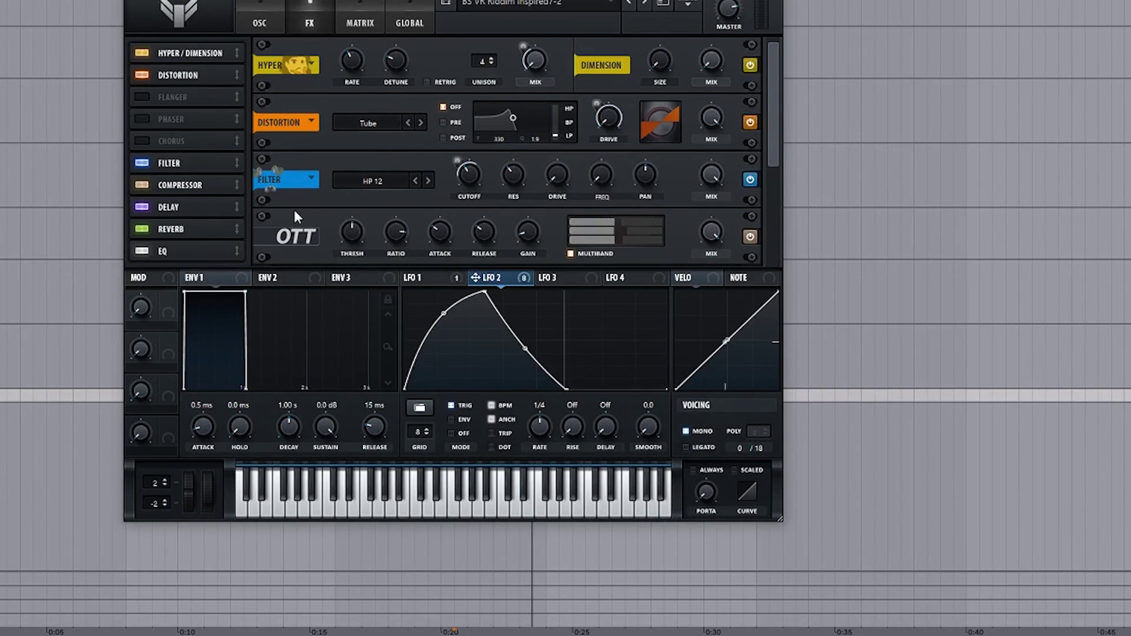
Step: Check the type categories of the effects-rack filter and adjust the cutoff of its HP 12 filter
left_click(407, 182)
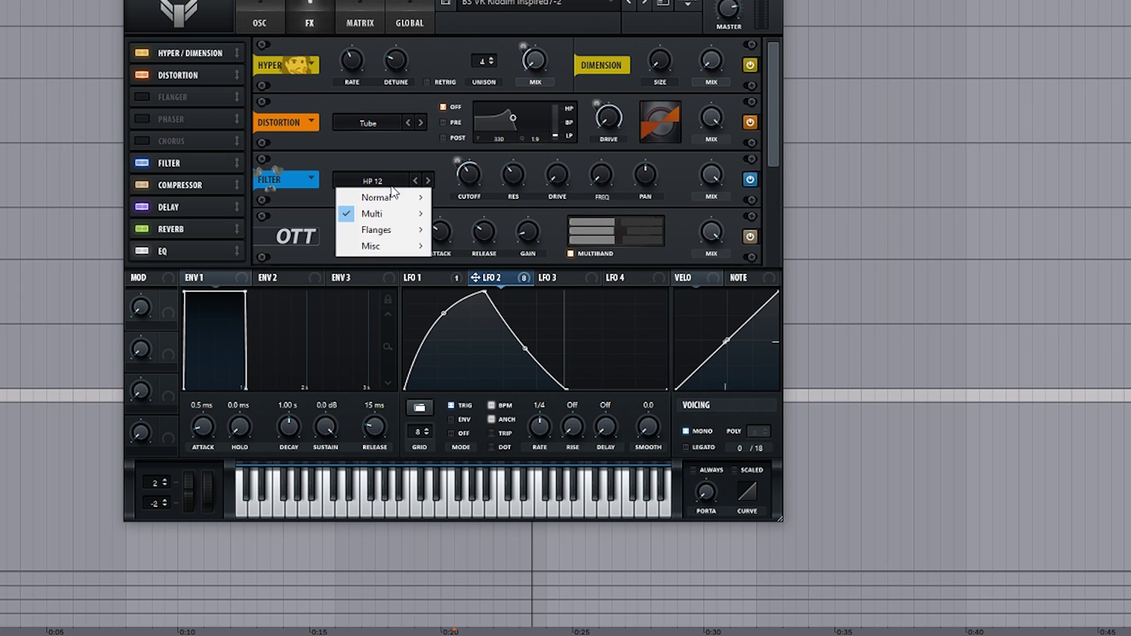
mouse_move(403, 215)
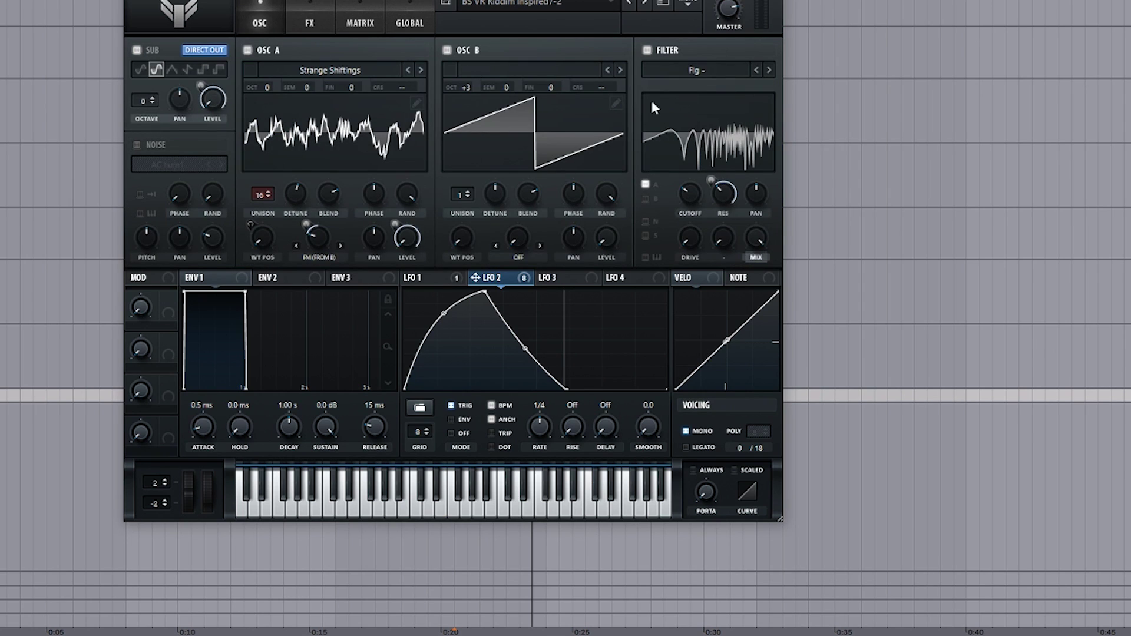
left_click(338, 13)
left_click(309, 23)
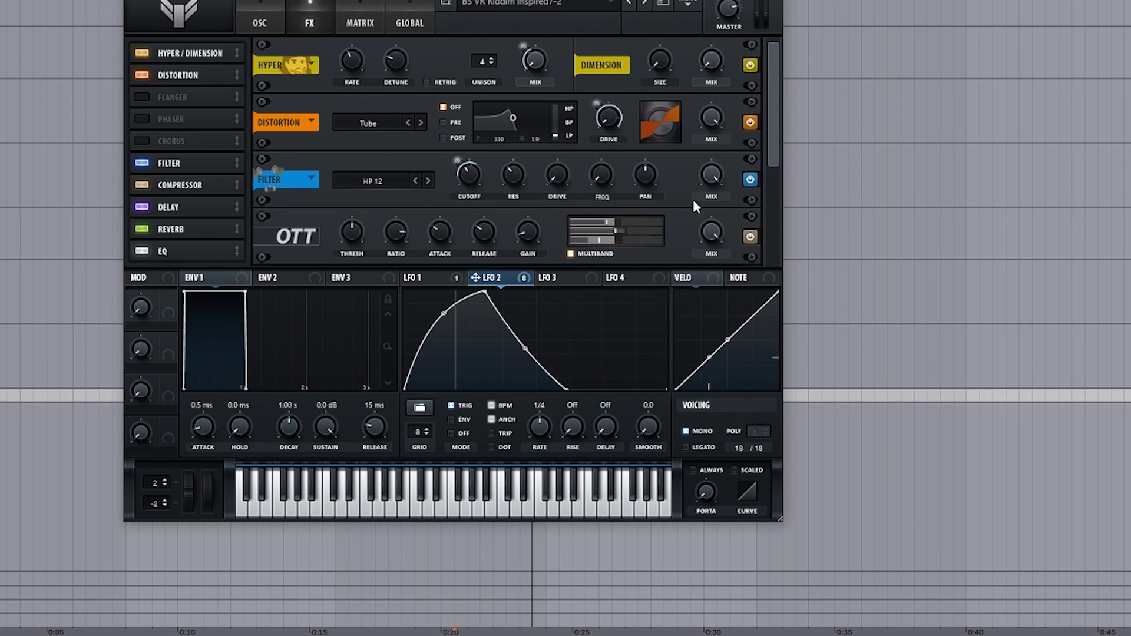
mouse_move(470, 177)
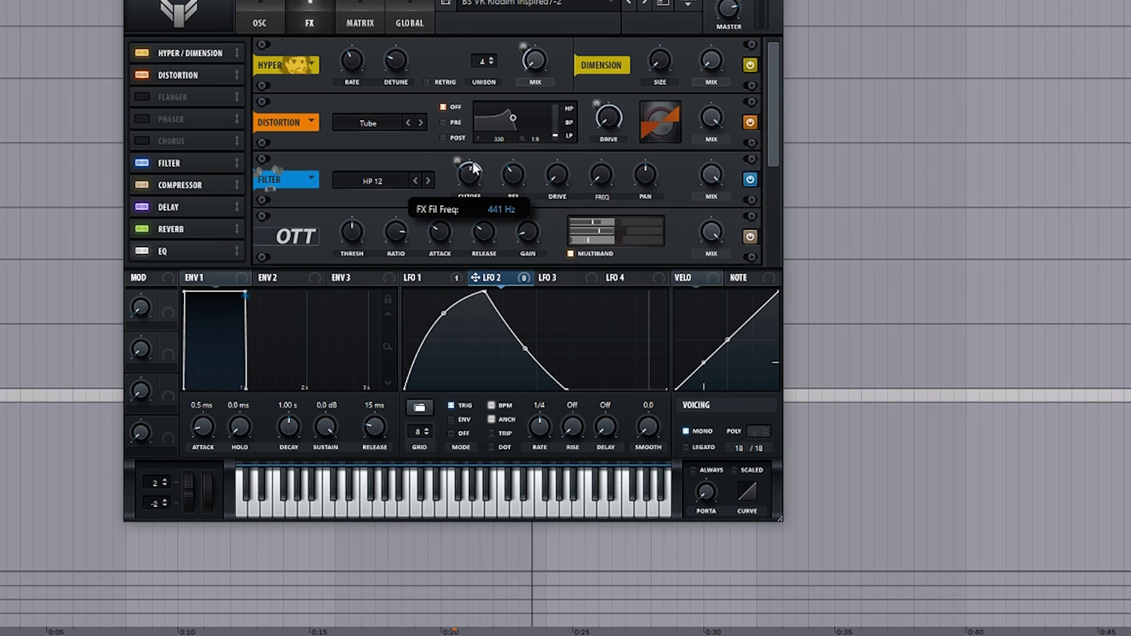
left_click_drag(459, 177, 458, 172)
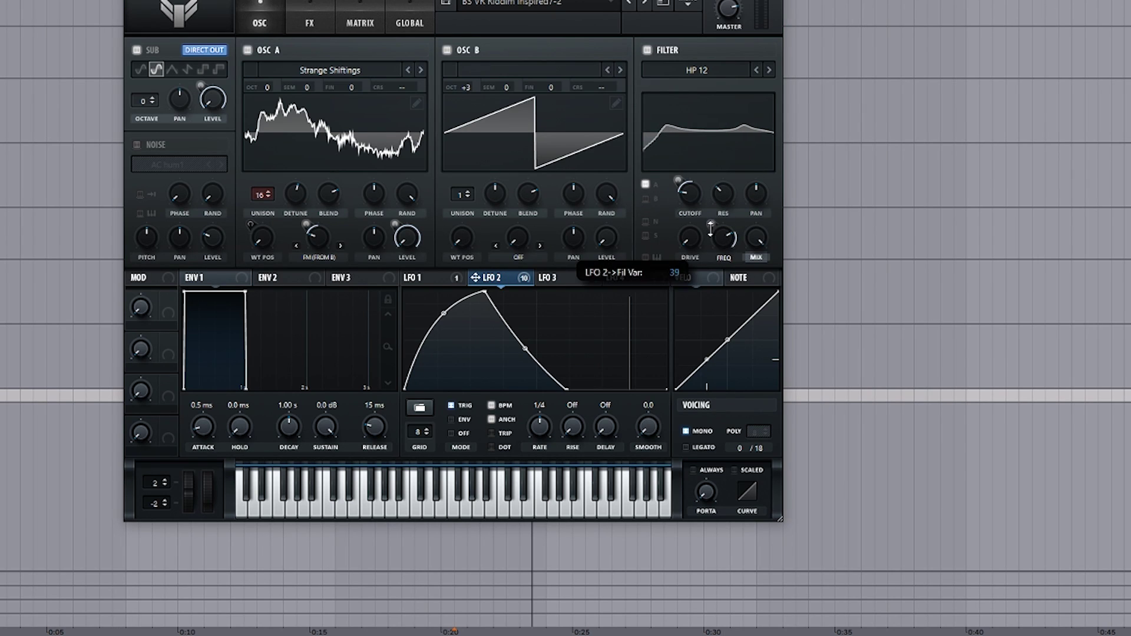
Step: Switch the main filter back and forth between HP 12 and the next filter type to audition them
left_click(769, 71)
left_click(756, 70)
left_click(770, 71)
left_click(757, 70)
left_click(767, 70)
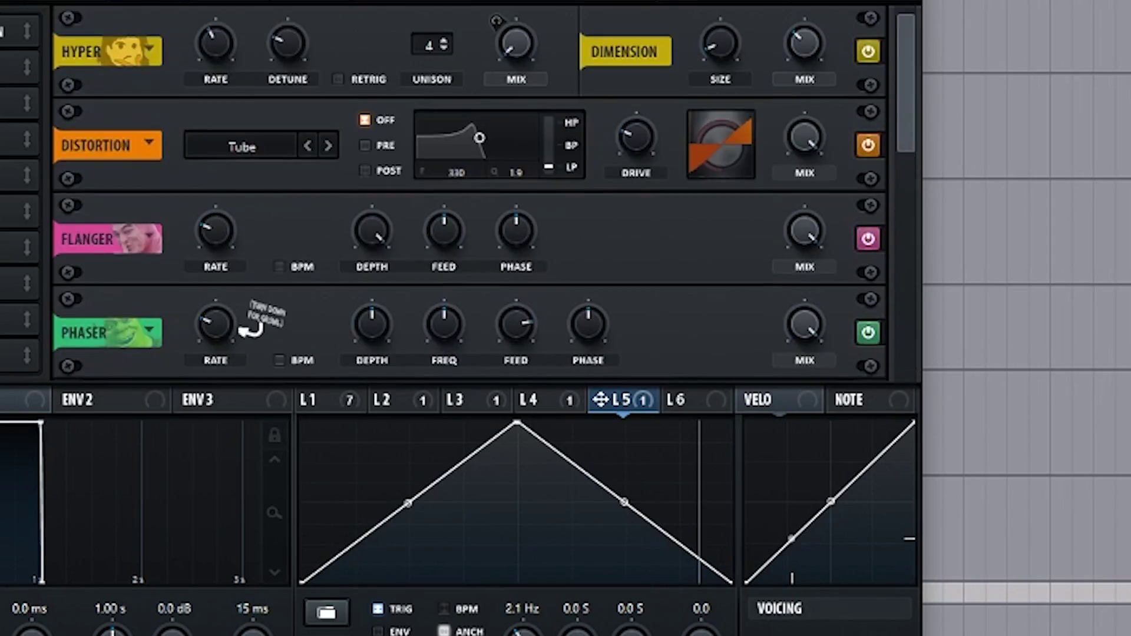
Step: Look through the patch's effects chain with Hyper/Dimension, Distortion, Flanger and Phaser enabled
scroll(854, 229, "down", 5)
scroll(854, 230, "up", 5)
scroll(866, 50, "down", 1)
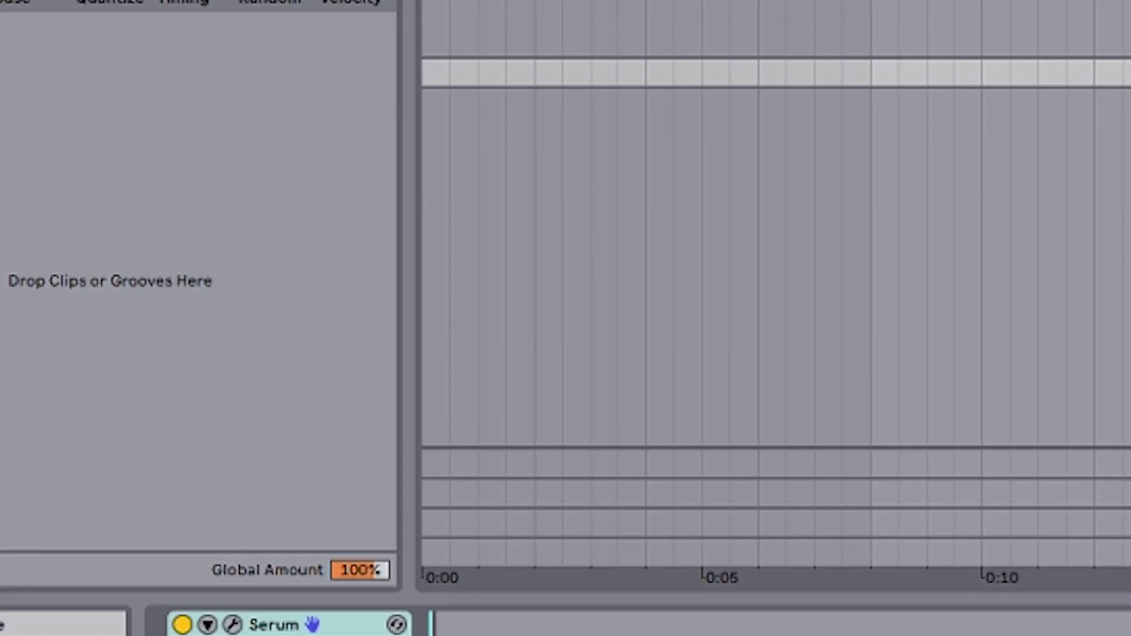
Step: Rename the effect rack after Serum as PHAT RACK
key("ctrl+r")
type("PHAT RAC")
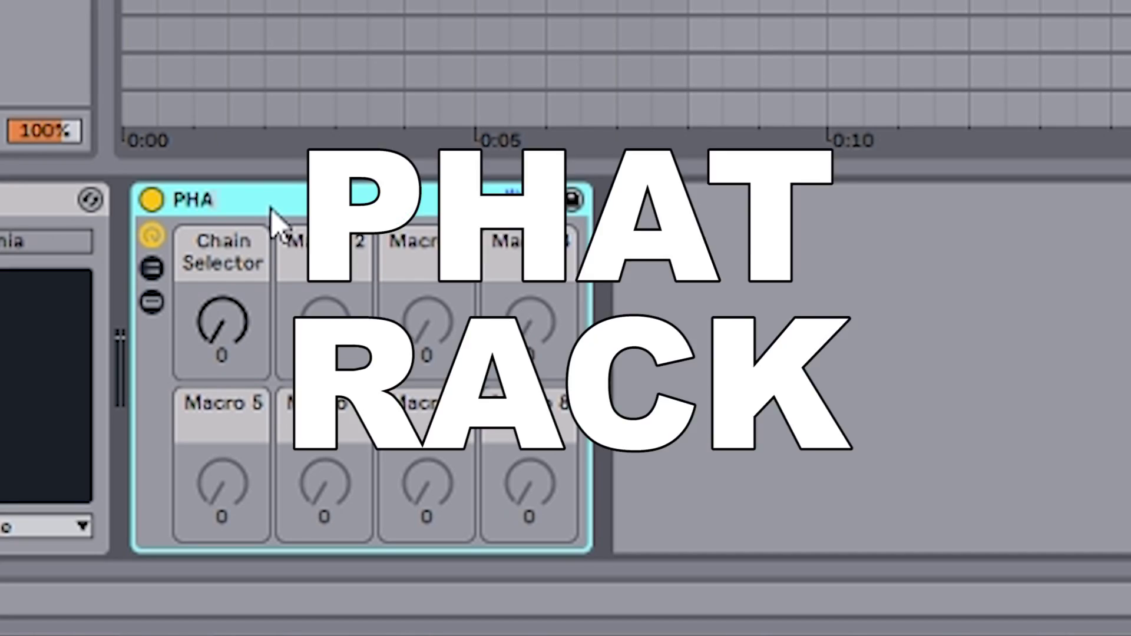
type("K")
key("Return")
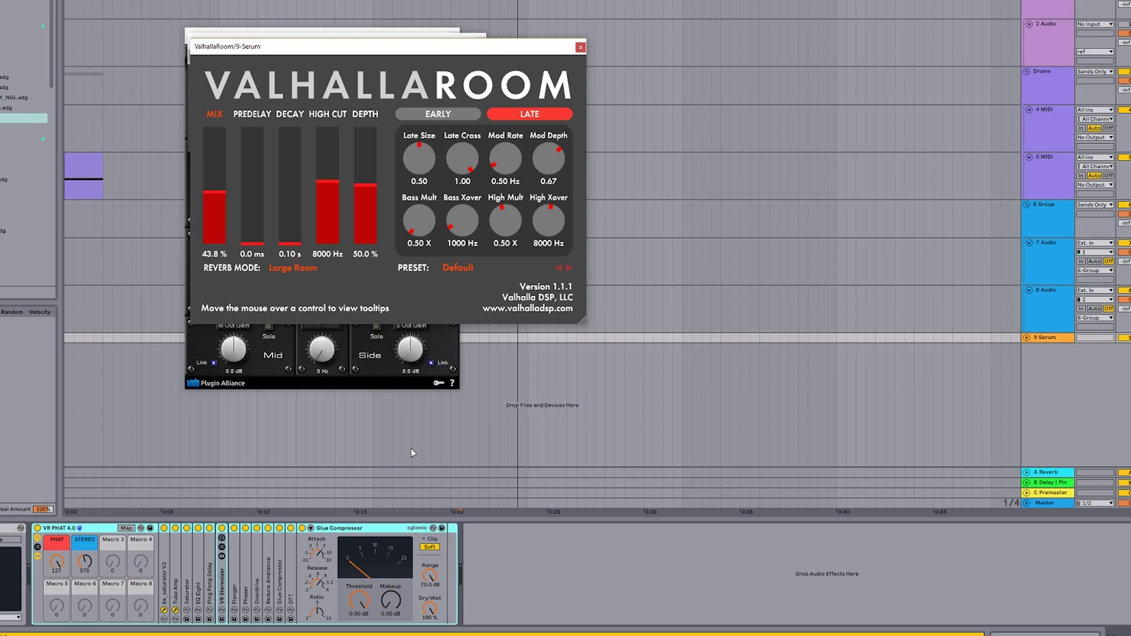
Step: Close the ValhallaRoom window and the two plugin windows behind it
left_click(581, 50)
left_click(477, 36)
left_click(450, 36)
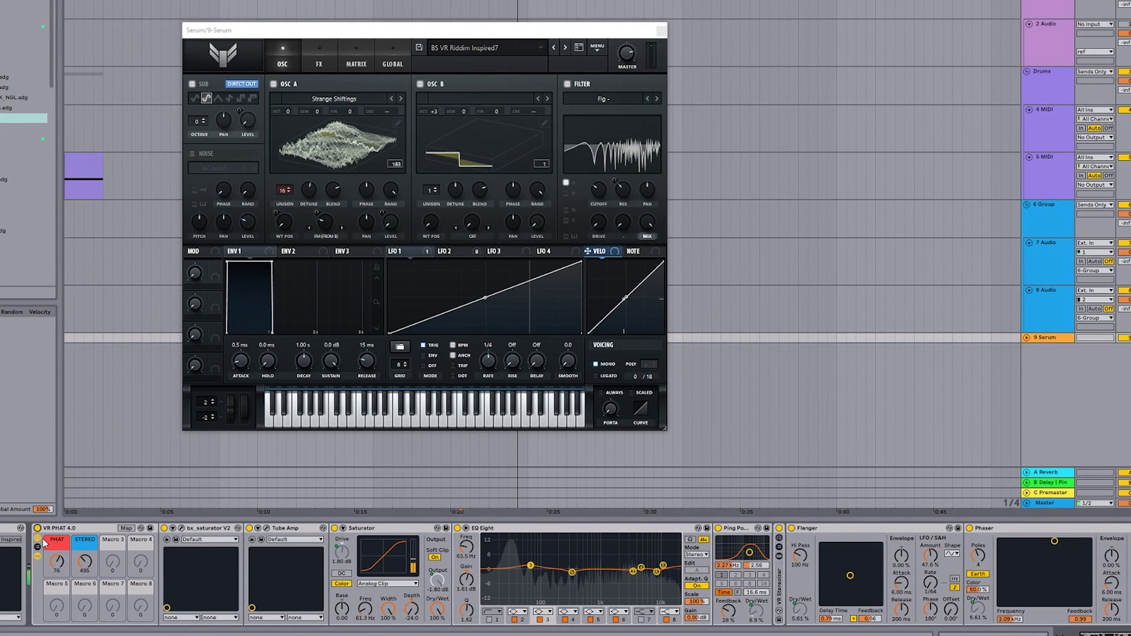
Step: Compare the BS VR Riddim Inspired patches with the VR PHAT 4.0 rack switched off and on
left_click(37, 528)
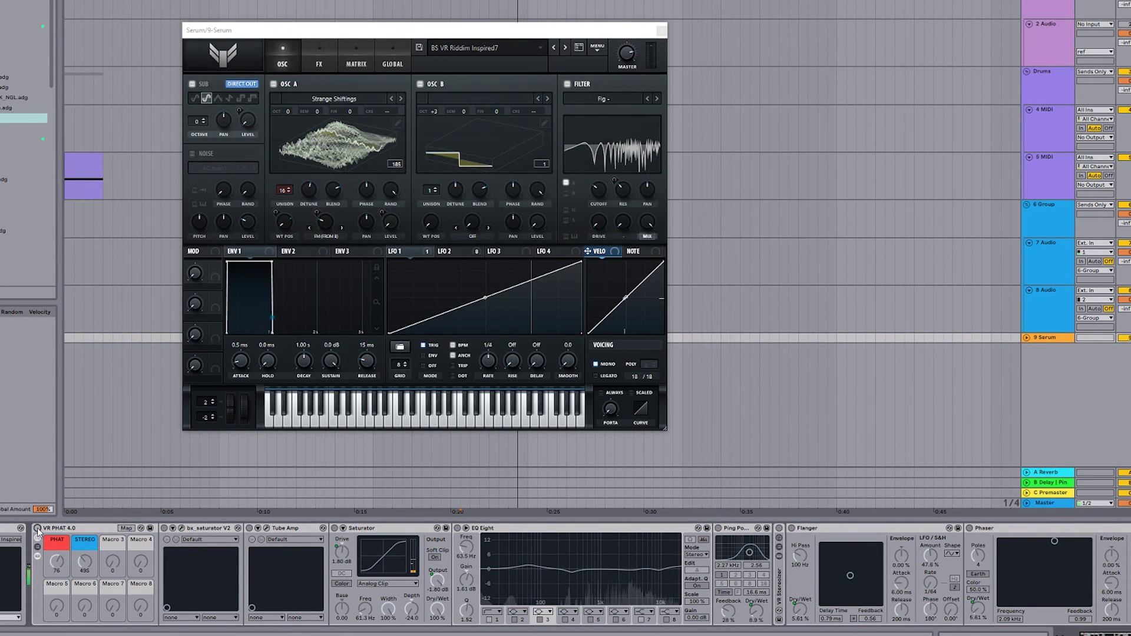
left_click(37, 528)
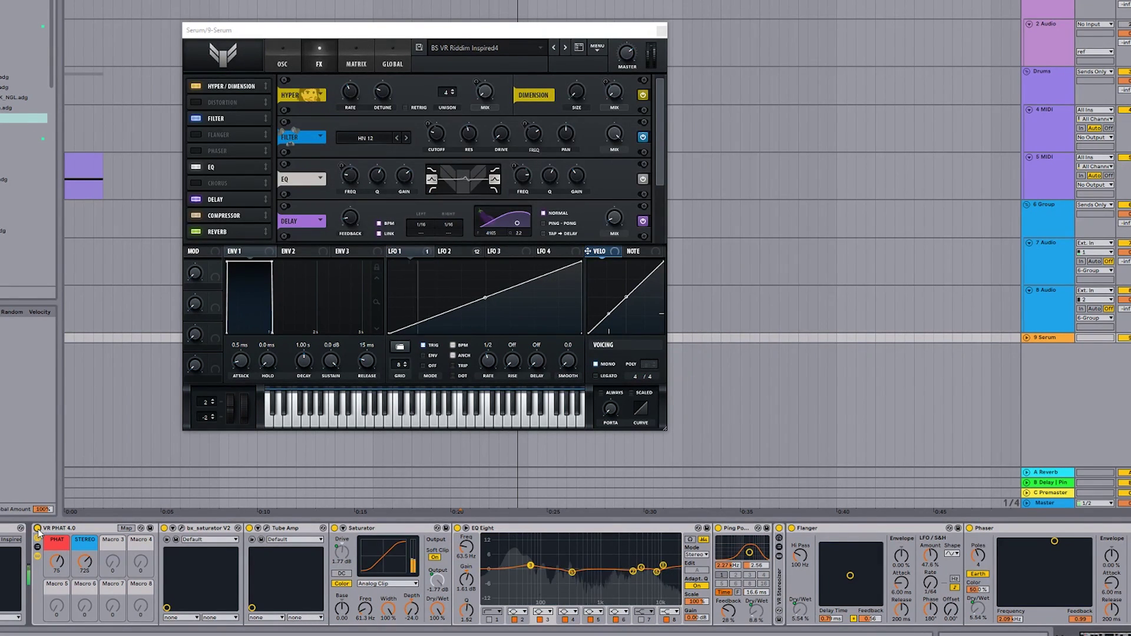
left_click(37, 528)
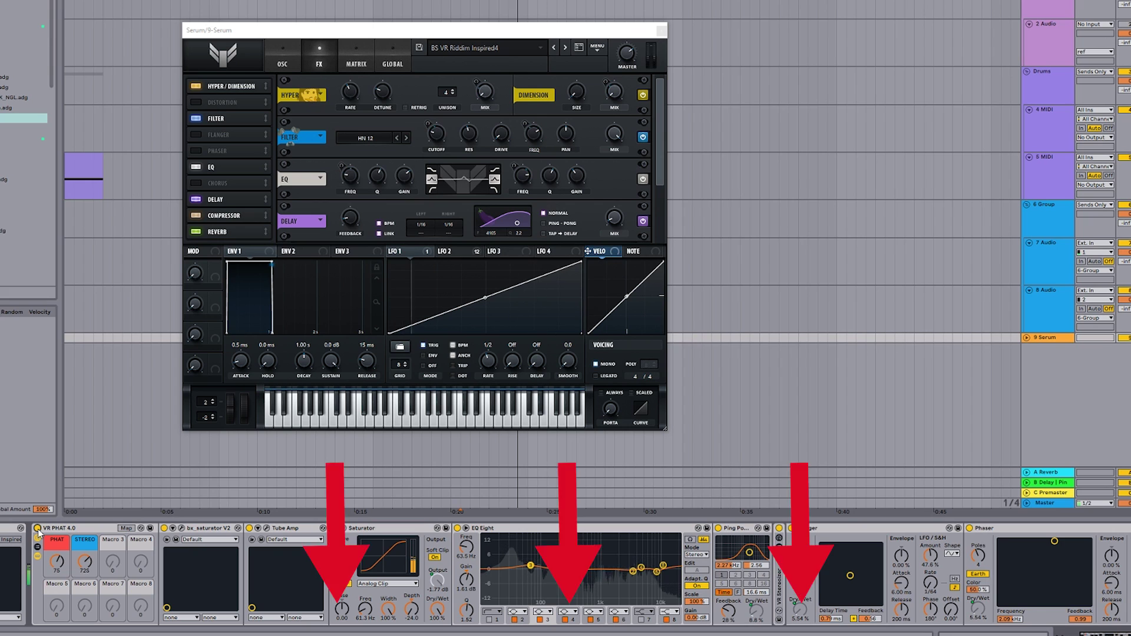
left_click(37, 528)
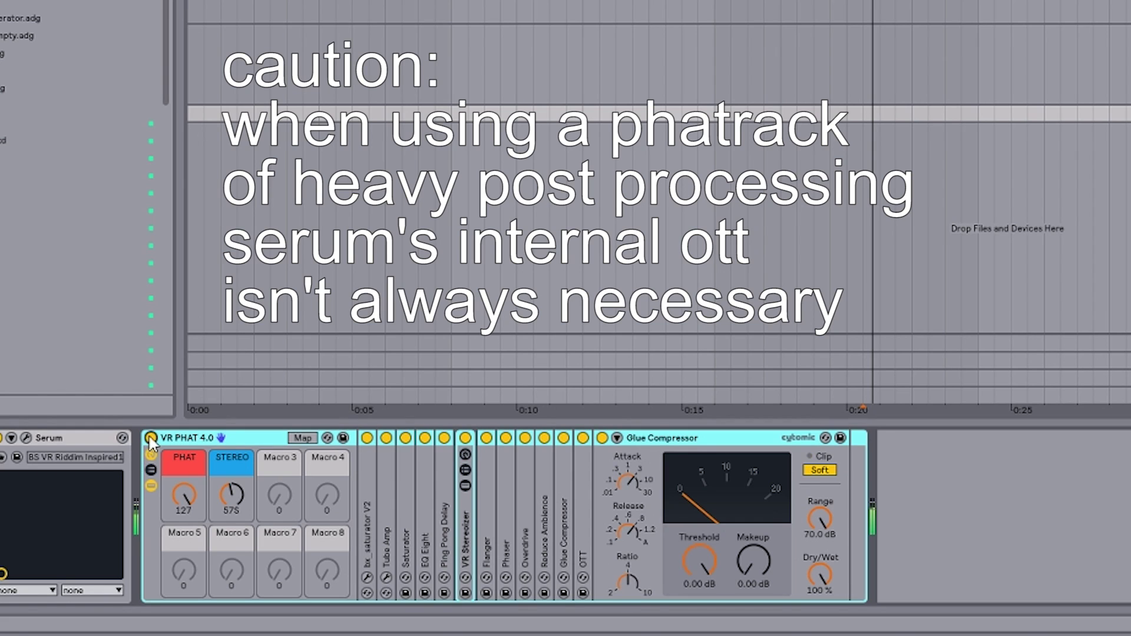
left_click(150, 438)
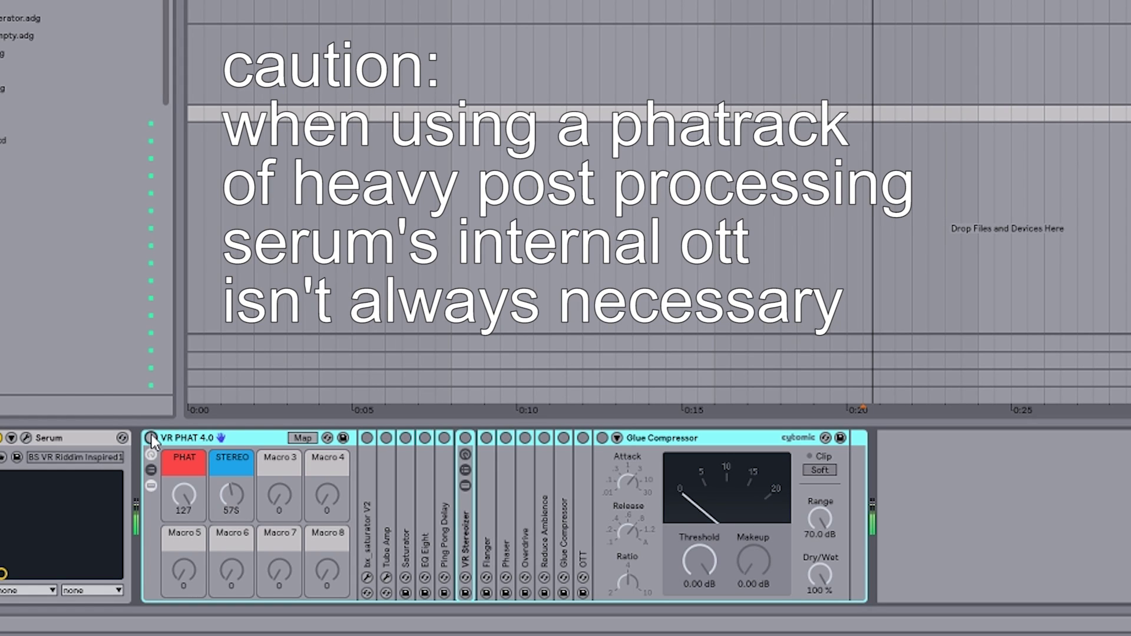
left_click(150, 438)
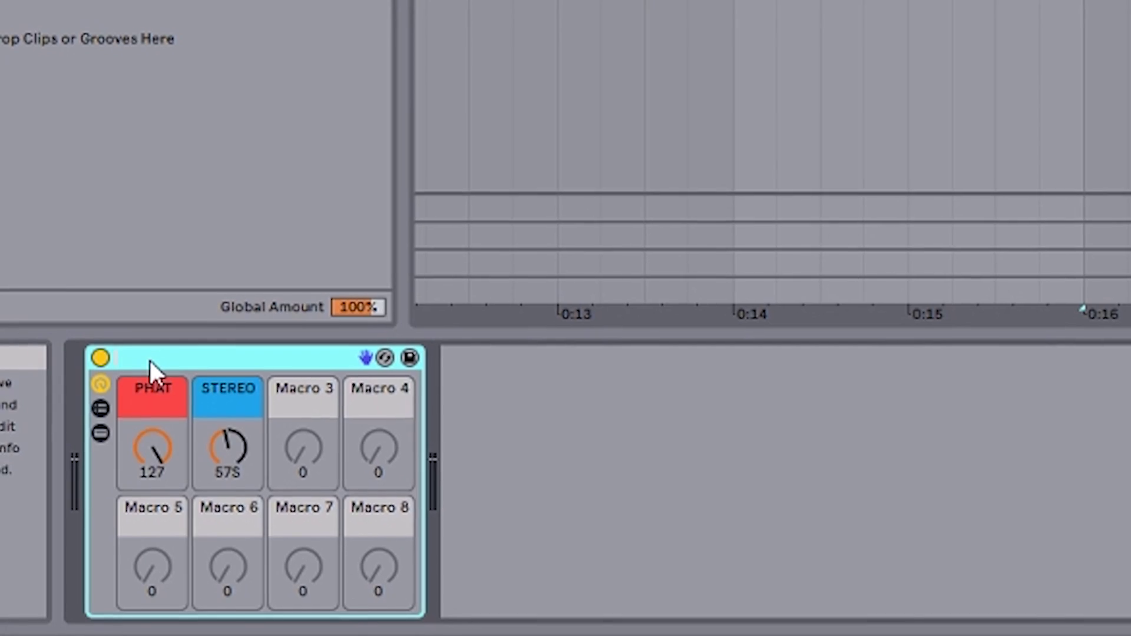
Step: Rename the rack holding the PHAT and STEREO macros as phat rack
type("pha")
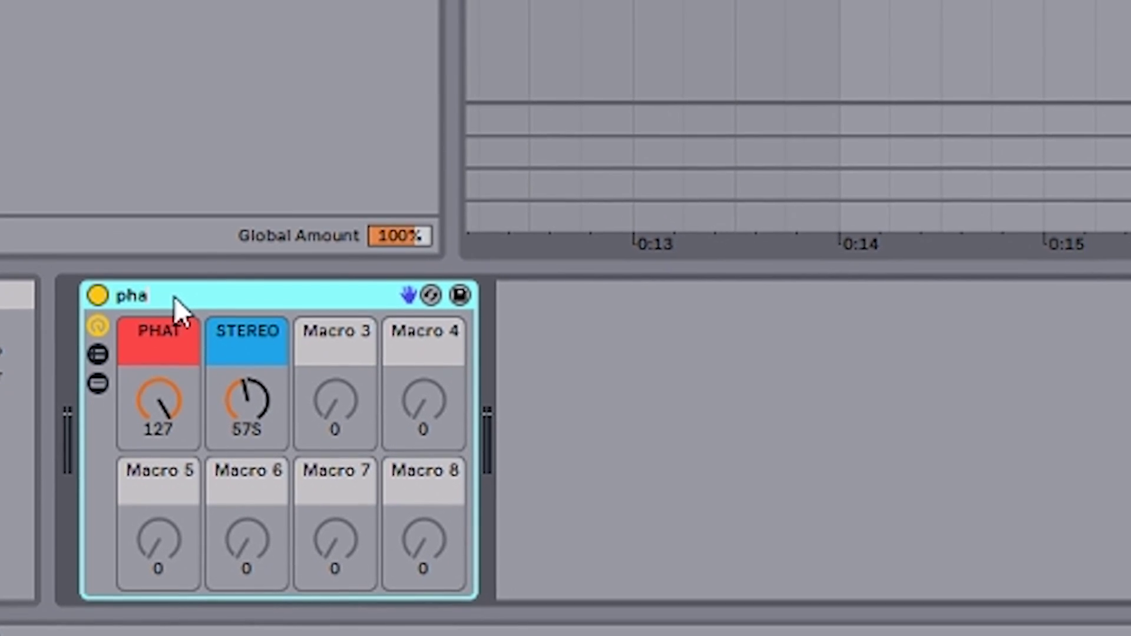
type("t rack")
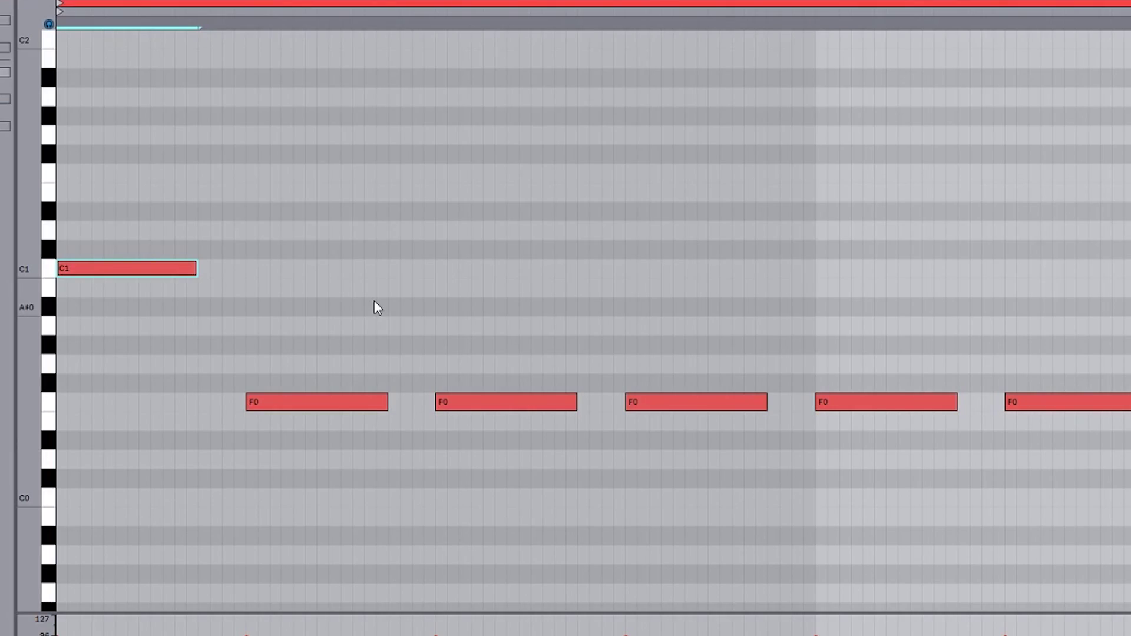
Step: Try the pattern's first note an octave below C1 and return it to C1
key("shift+Down")
key("shift+Up")
key("shift+Down")
key("shift+Up")
Step: Select the second note of the pattern, the first F0
left_click_drag(374, 301, 303, 471)
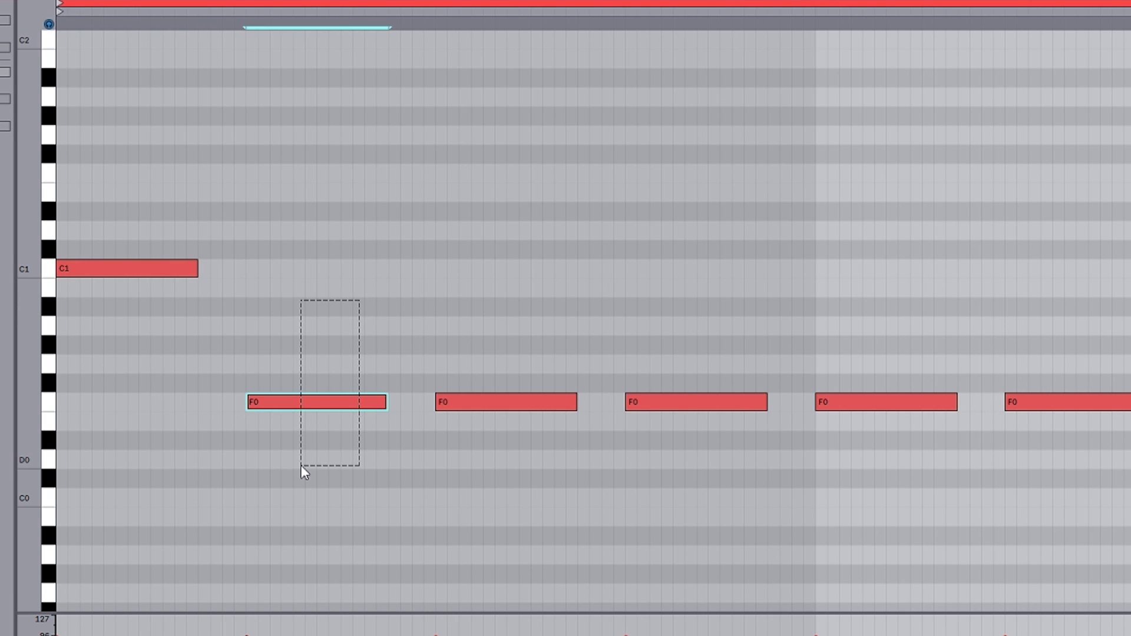